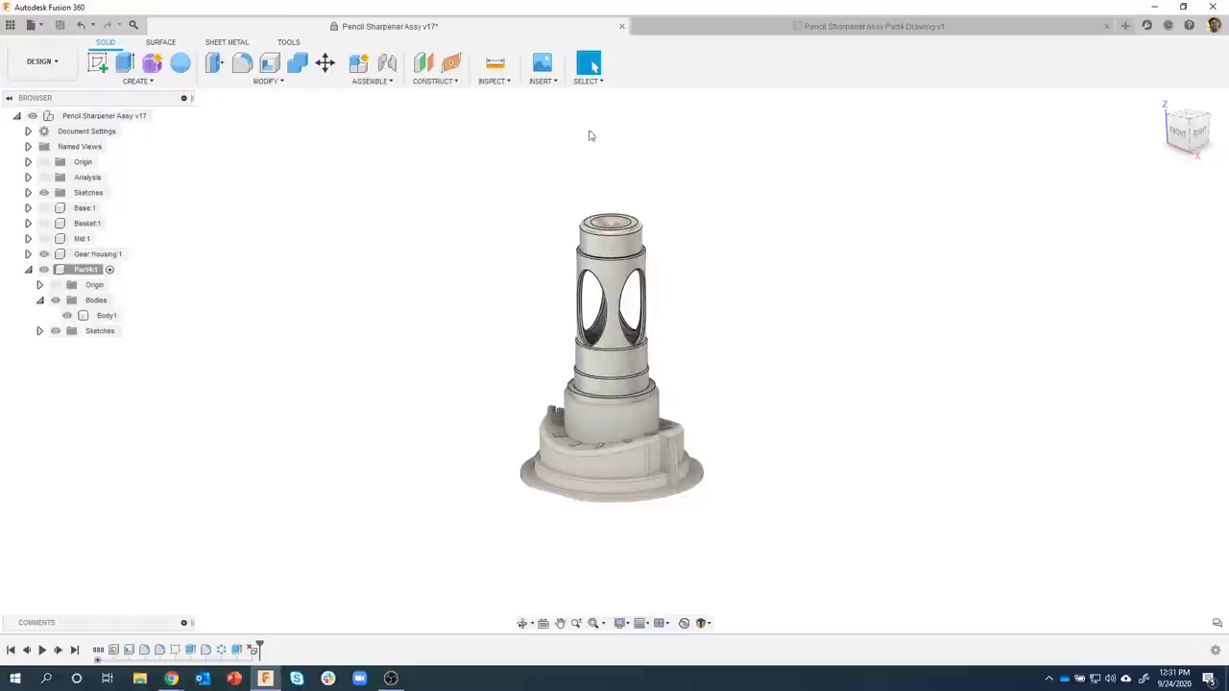
Hide the Gear Housing component so only Part4 remains displayed
shift+middle_drag(428, 90, 573, 236)
click(573, 236)
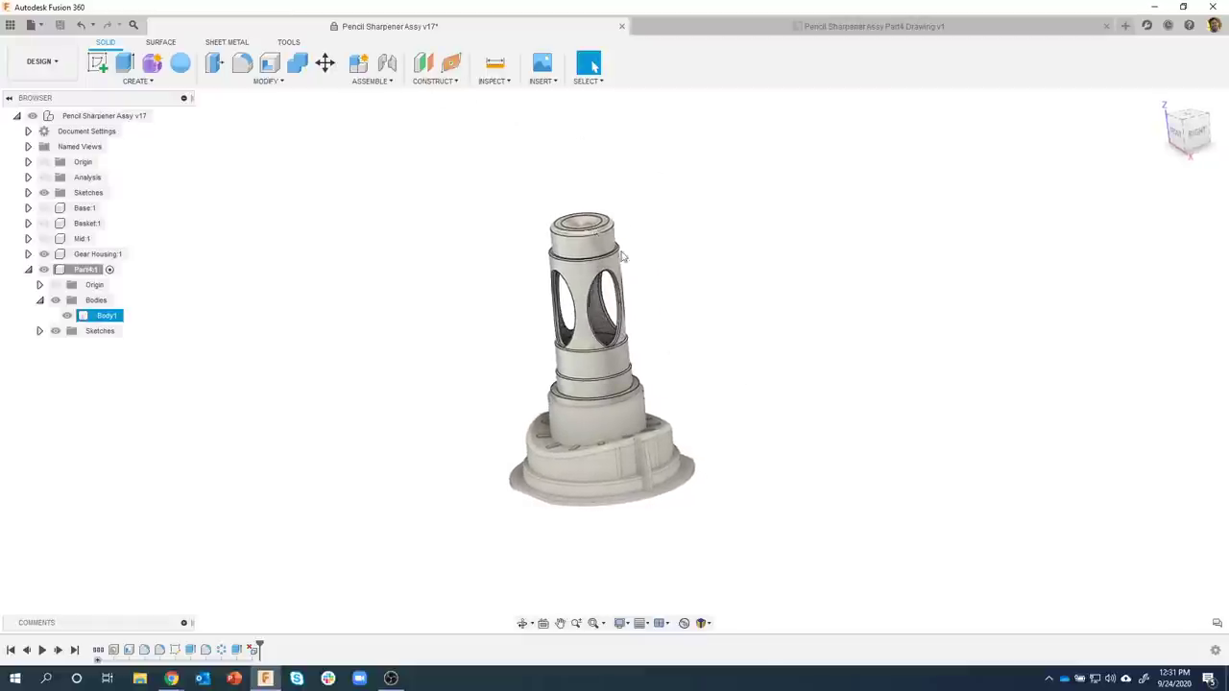
click(701, 408)
shift+middle_drag(702, 409, 524, 346)
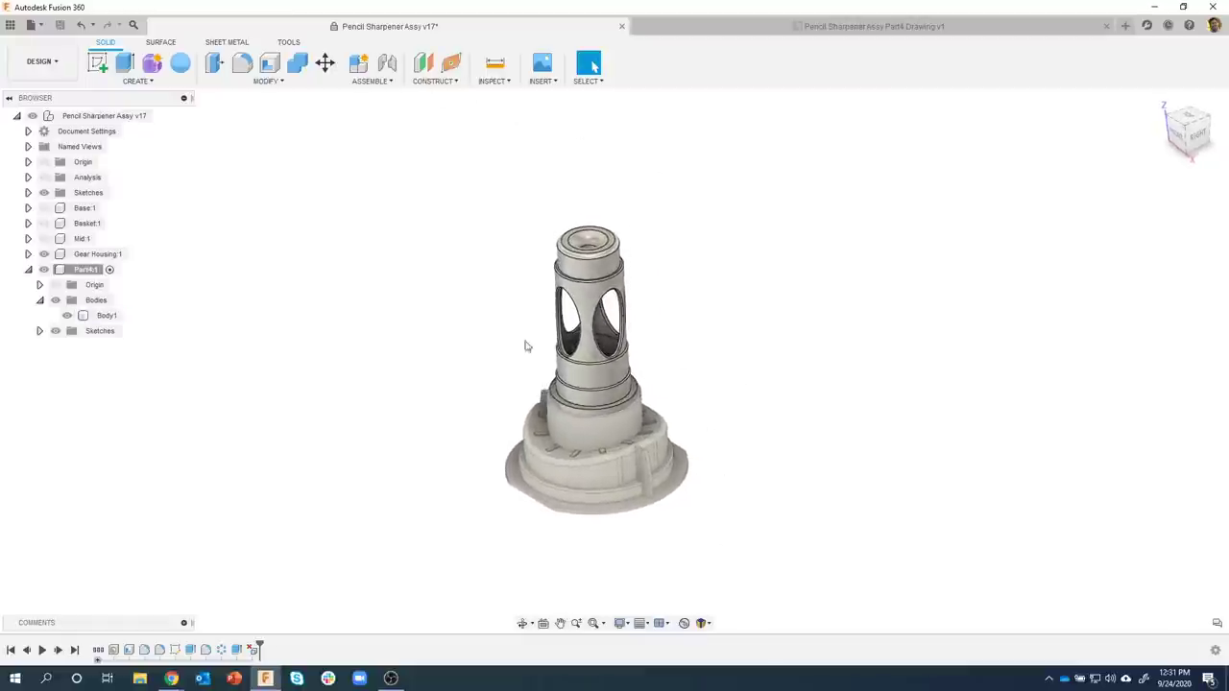
click(43, 254)
Create a construction plane offset -1.428 in from the XZ origin plane, in front of the part
click(423, 62)
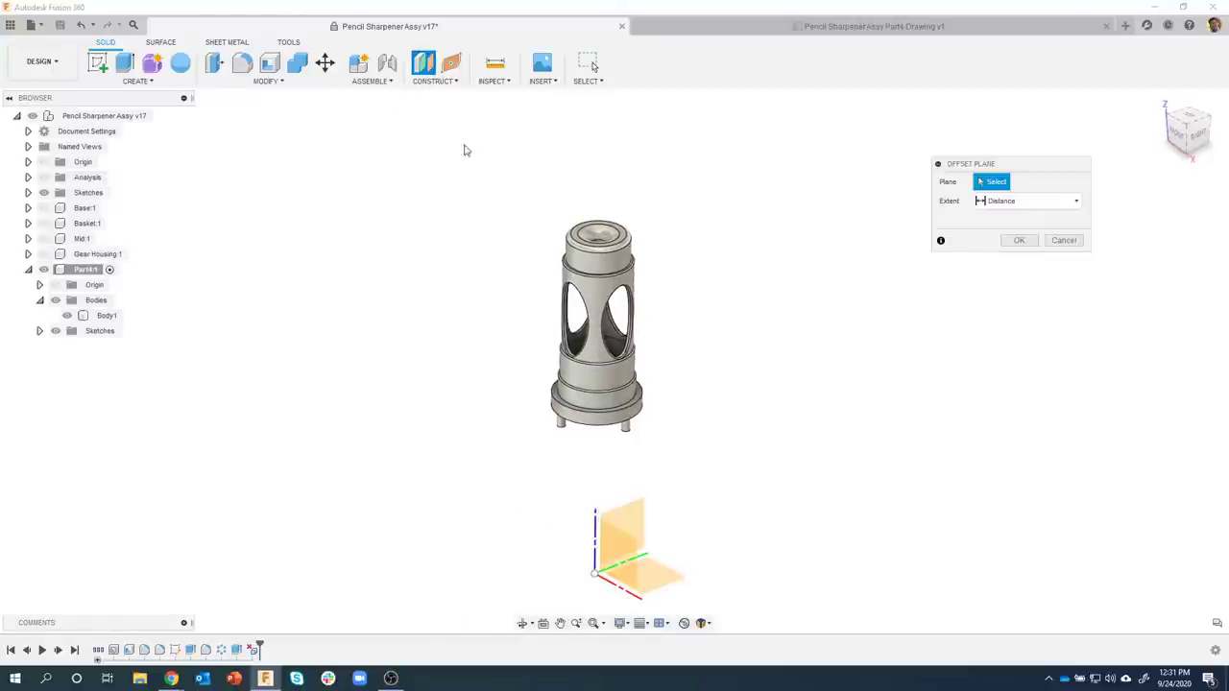
click(629, 552)
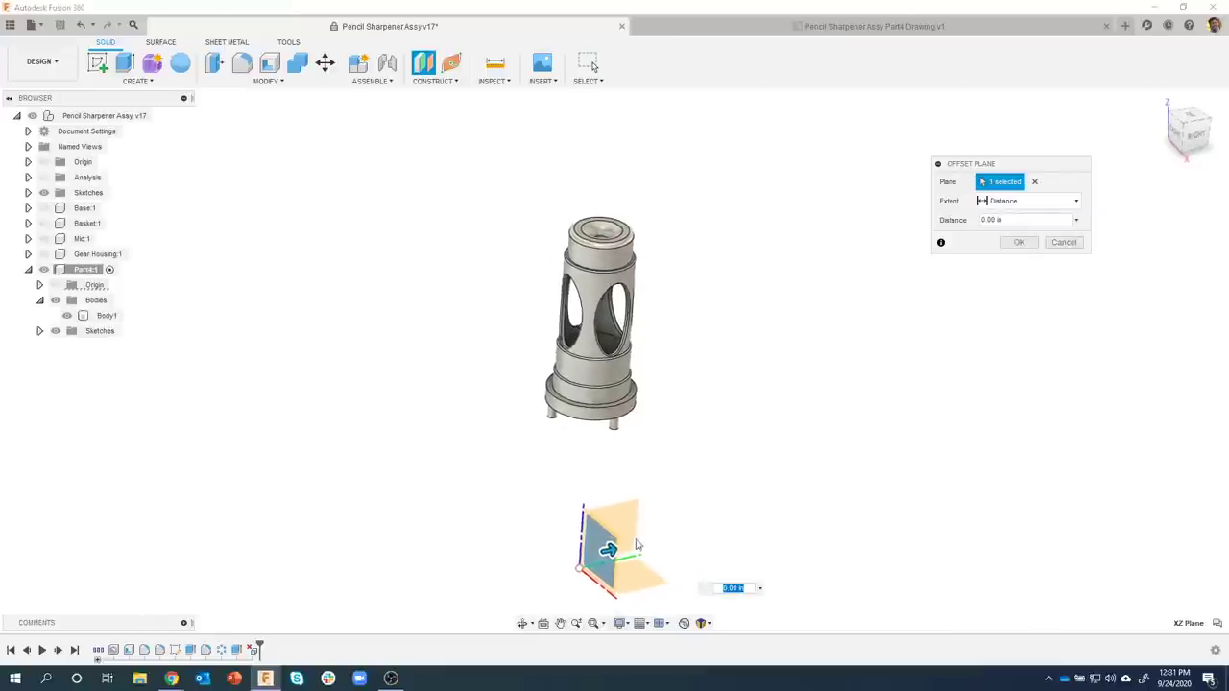
drag(614, 551, 504, 559)
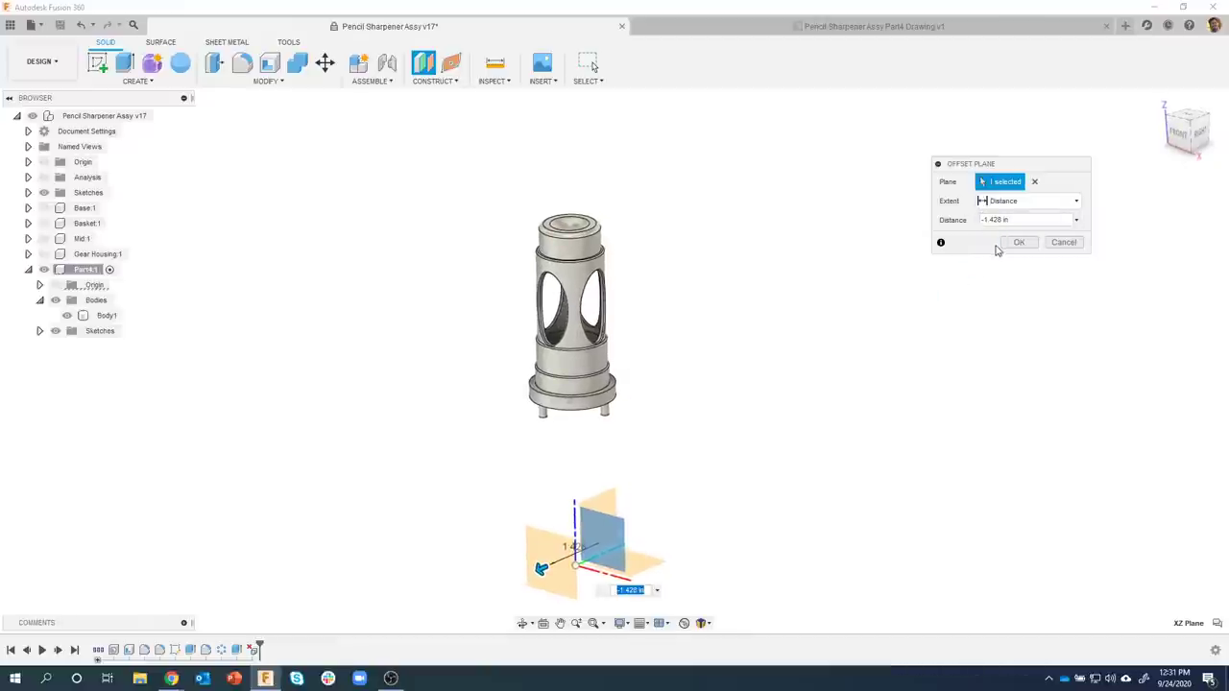
click(1015, 244)
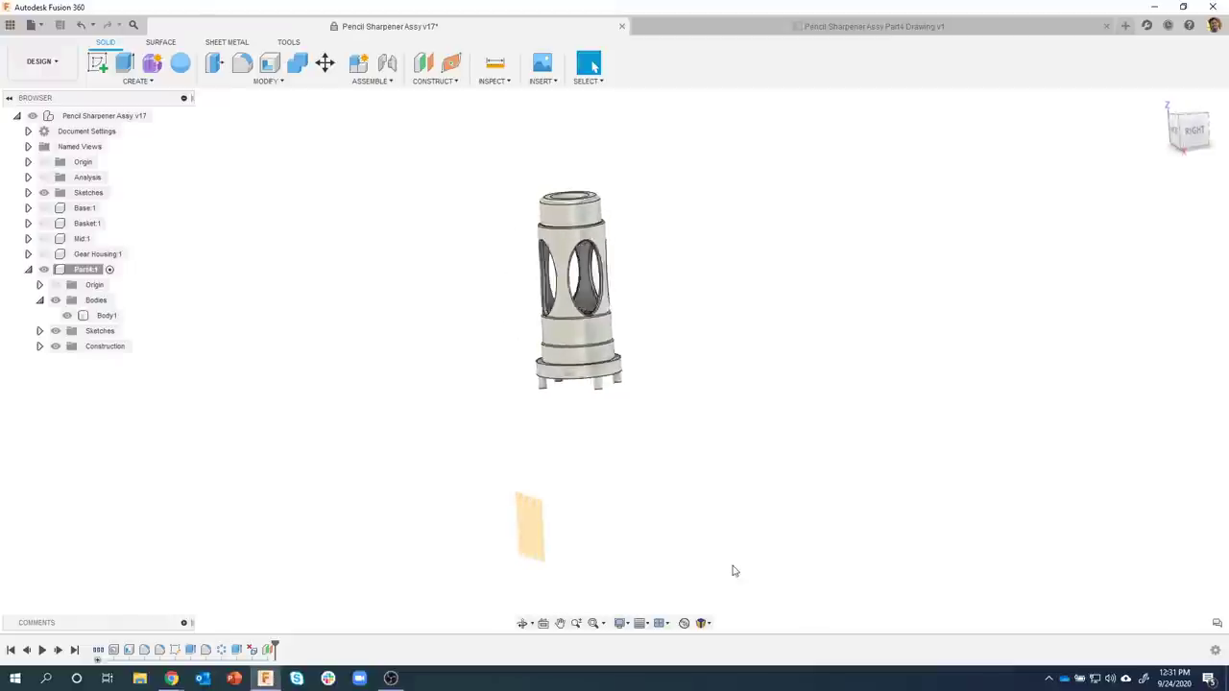
Start a new sketch on the offset construction plane, framing the upper end of the part
right_click(543, 557)
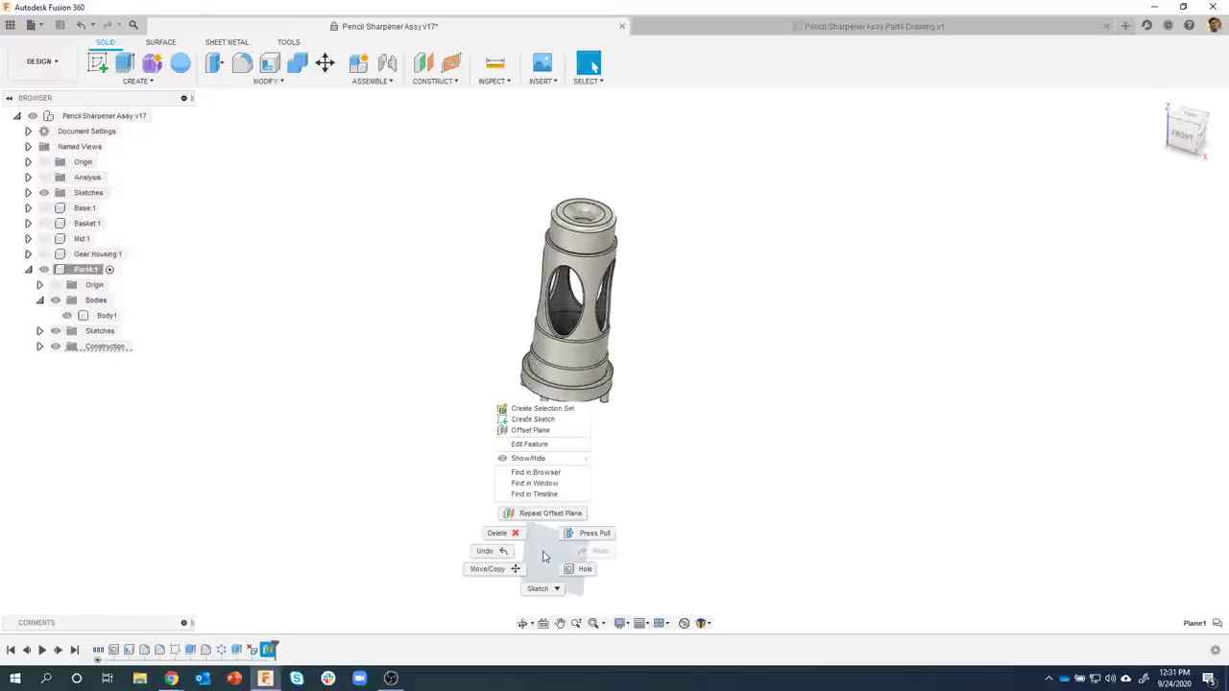
click(534, 420)
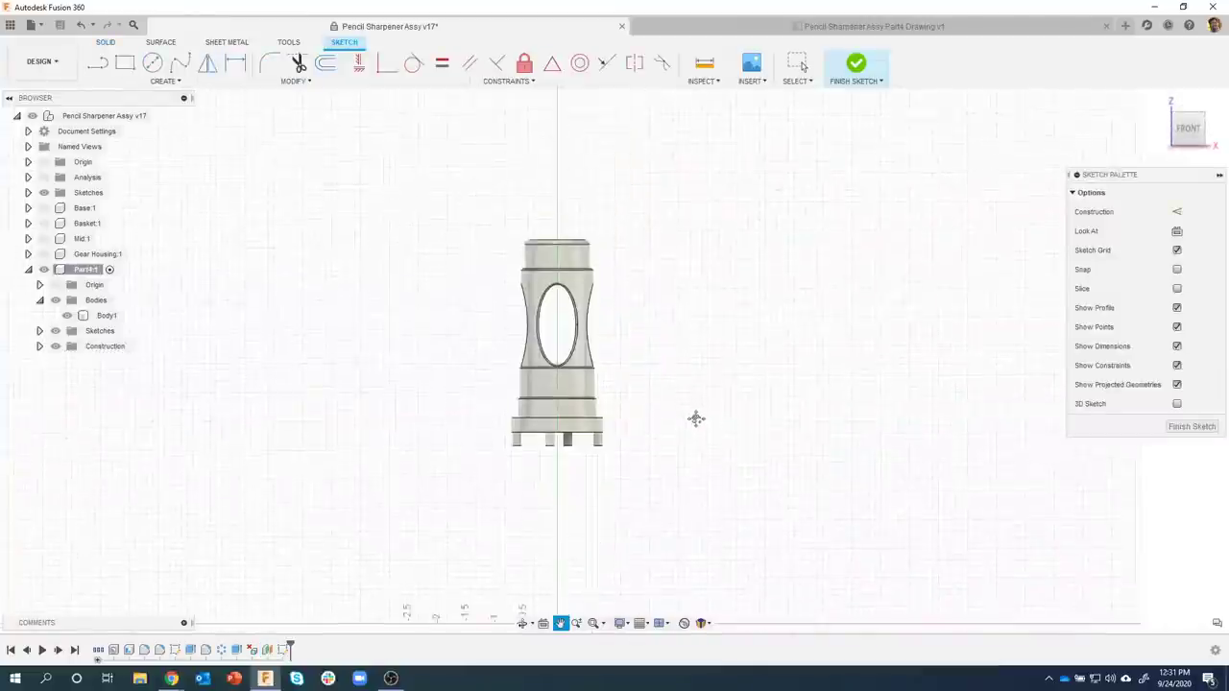
scroll(646, 213, up, 5)
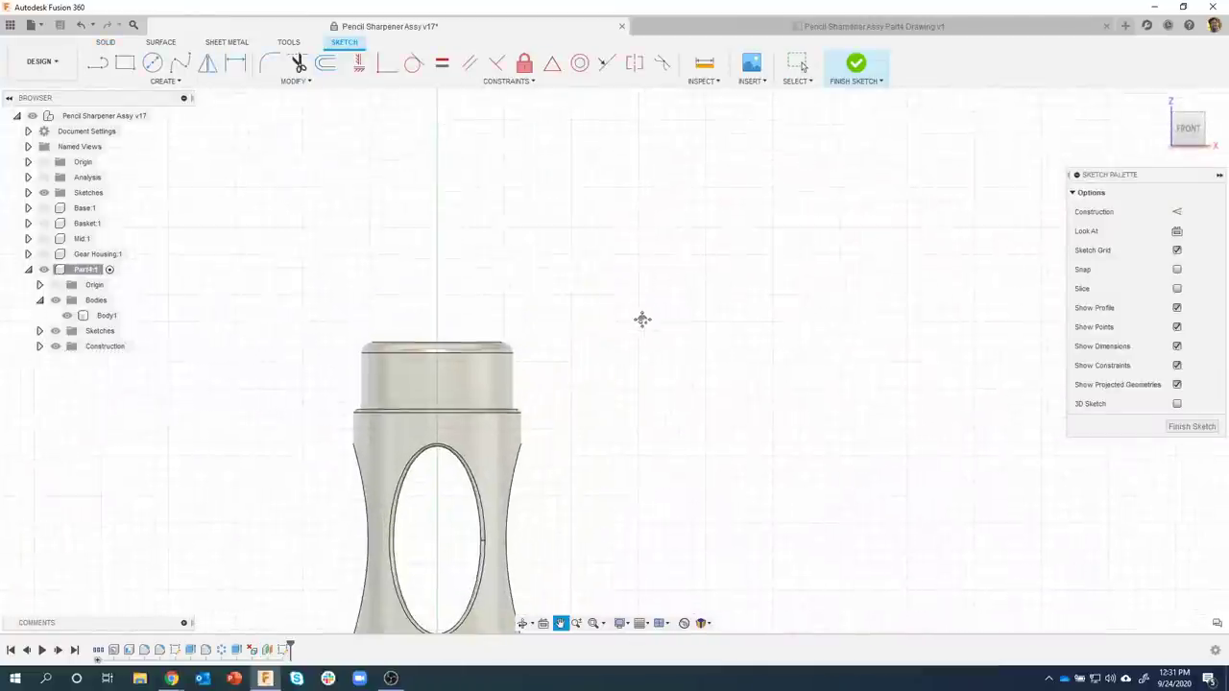
Check the profile dimensions in the Part4 drawing and sketch a 0.34 in vertical line beside the part in the assembly design
click(725, 28)
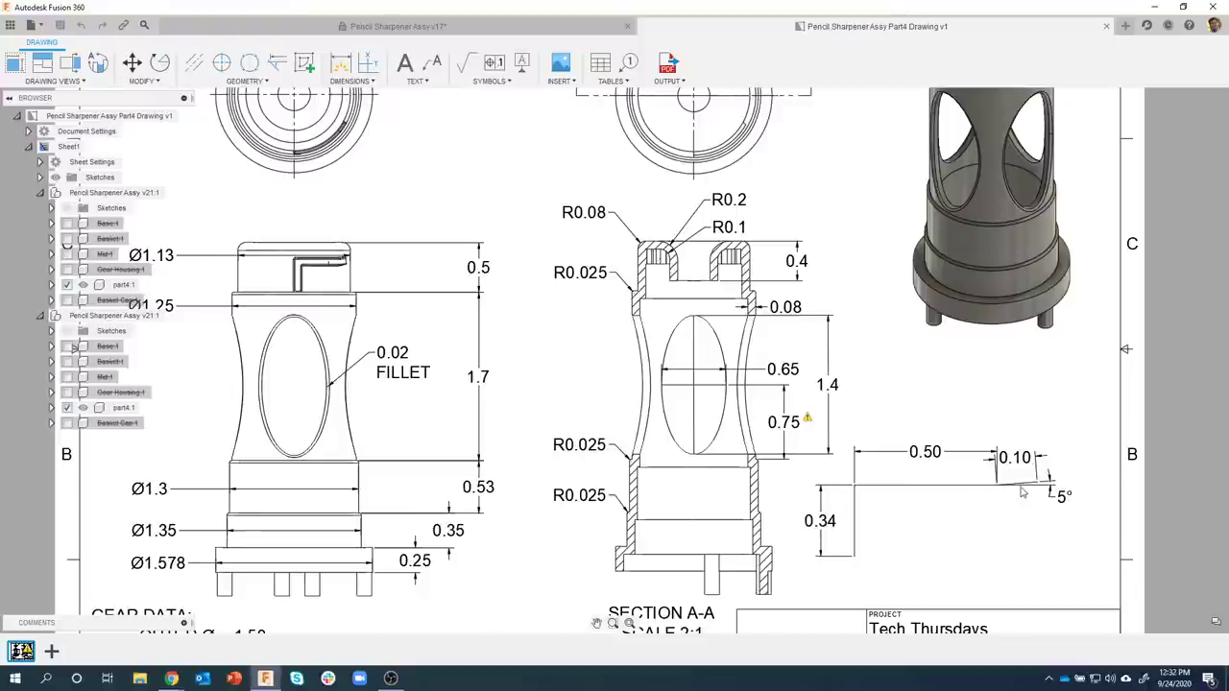
click(451, 29)
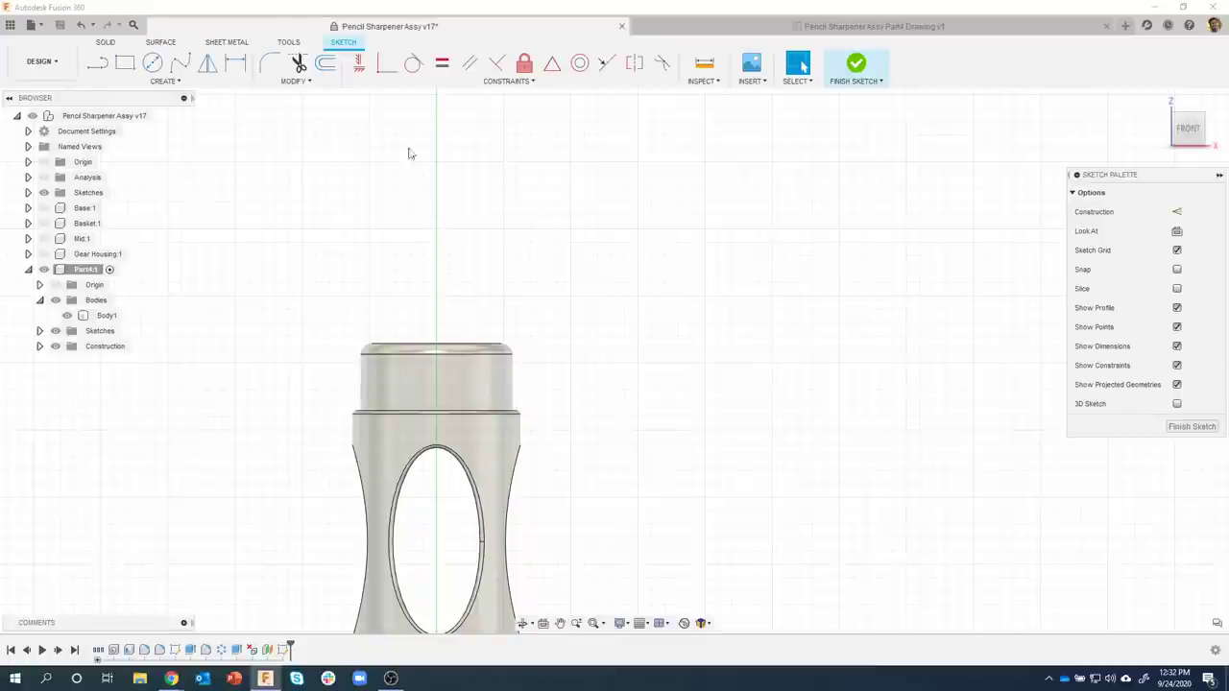
key(l)
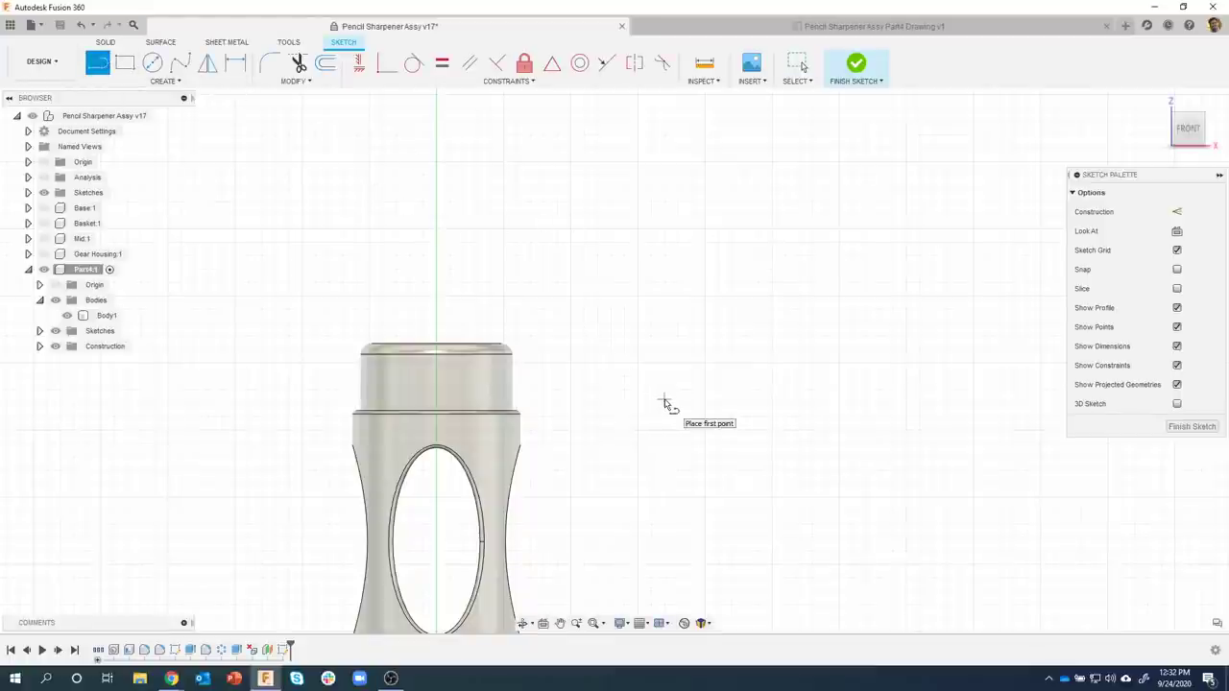
click(662, 397)
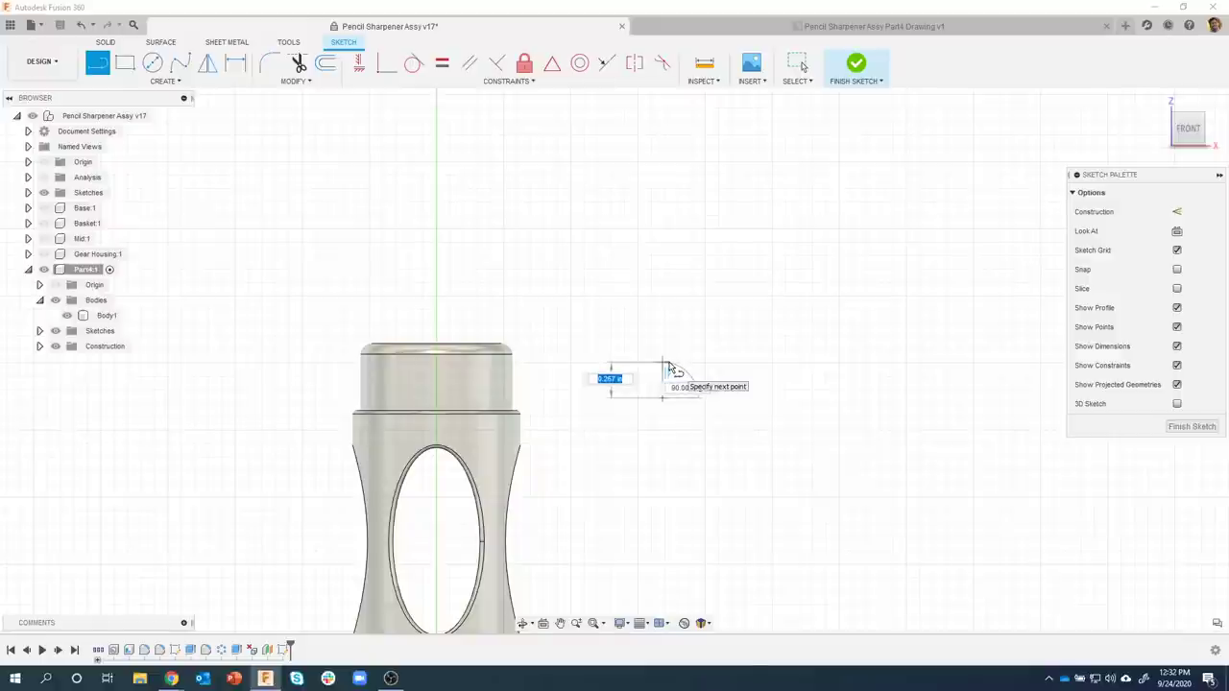
text(34)
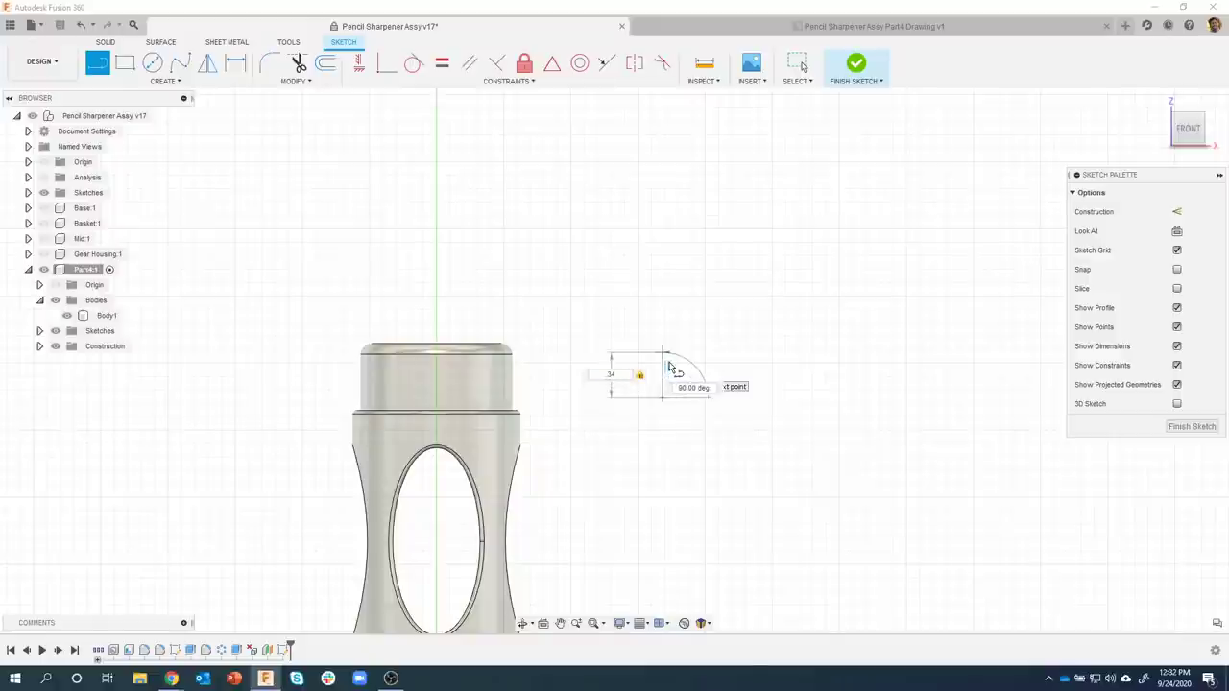
key(Return)
key(Escape)
Draw a 0.50 in horizontal line from the upper end of the vertical line, heading away from the part
key(l)
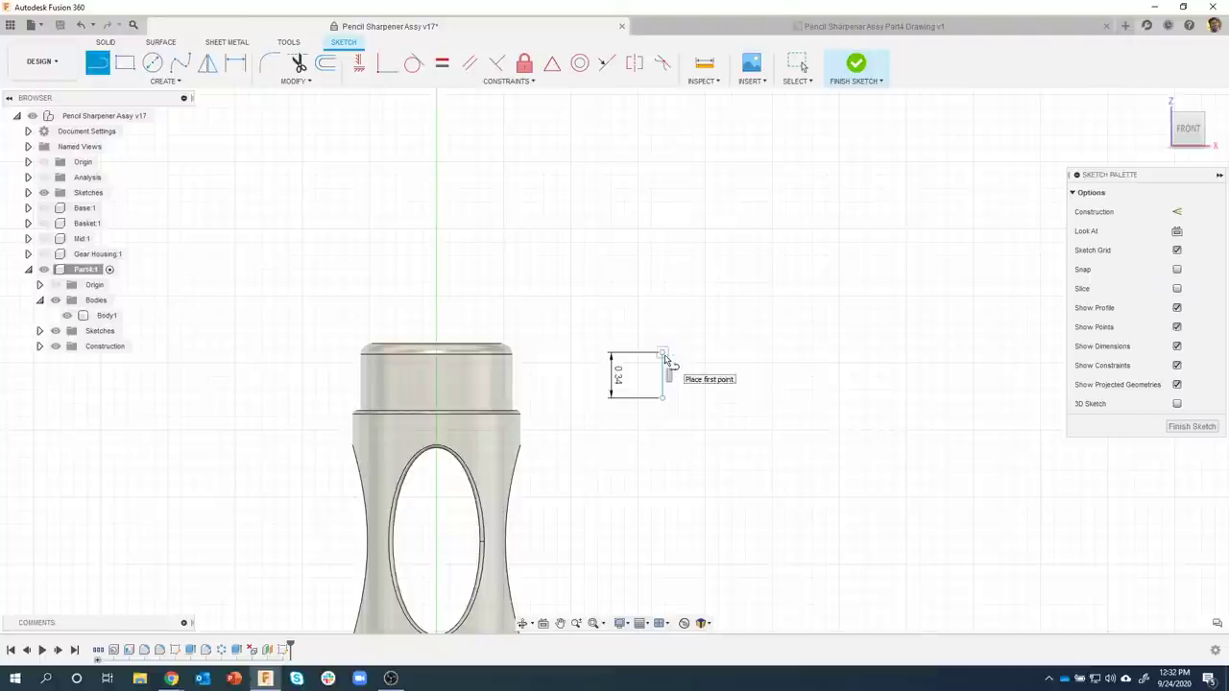
click(663, 355)
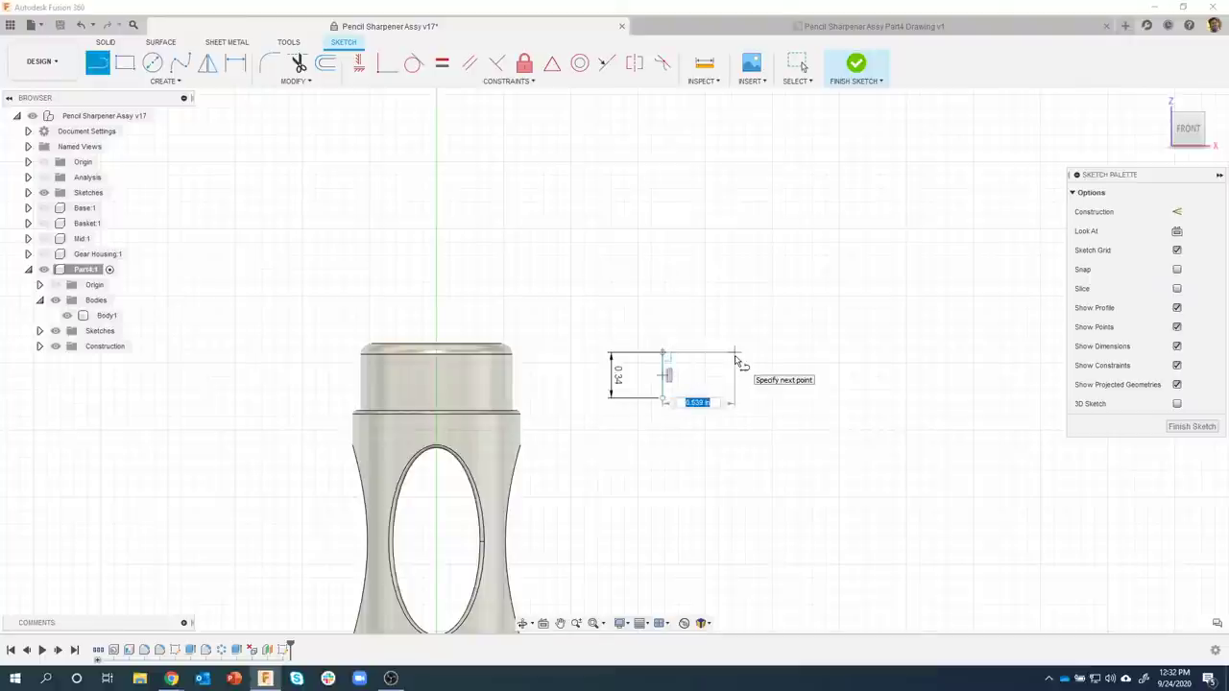
key(Return)
key(Escape)
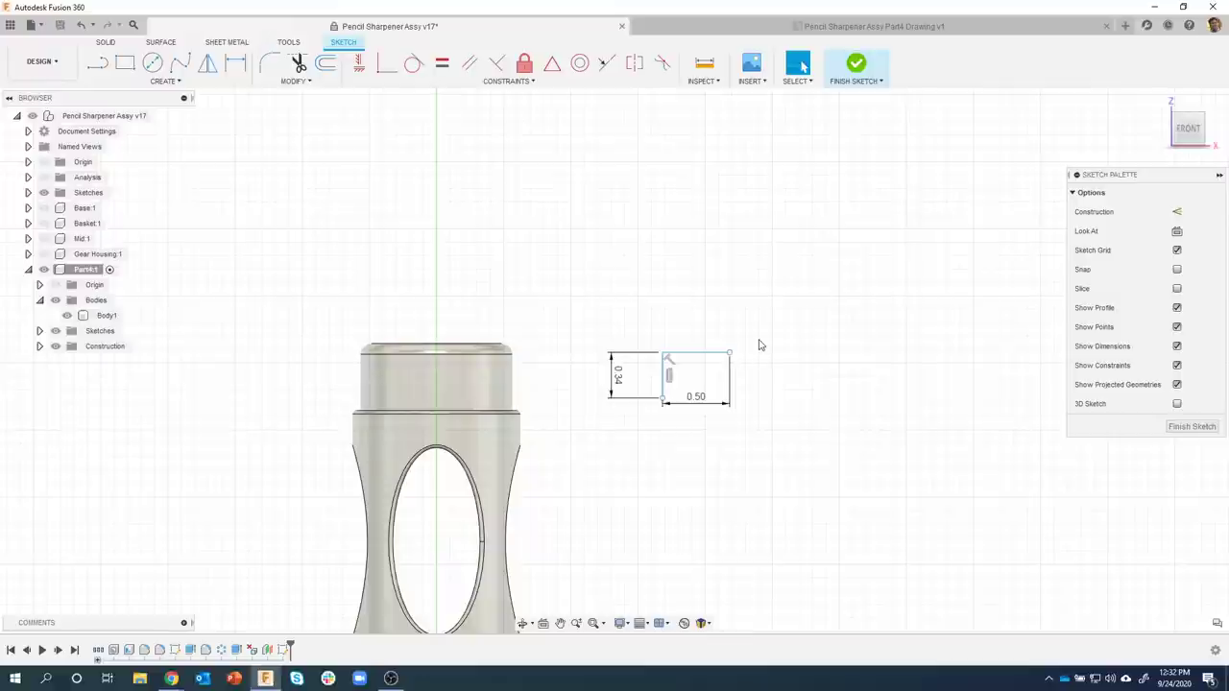
Draw a 0.1 in line from the free end of the horizontal line, angled 5 degrees upward
scroll(758, 344, up, 4)
key(l)
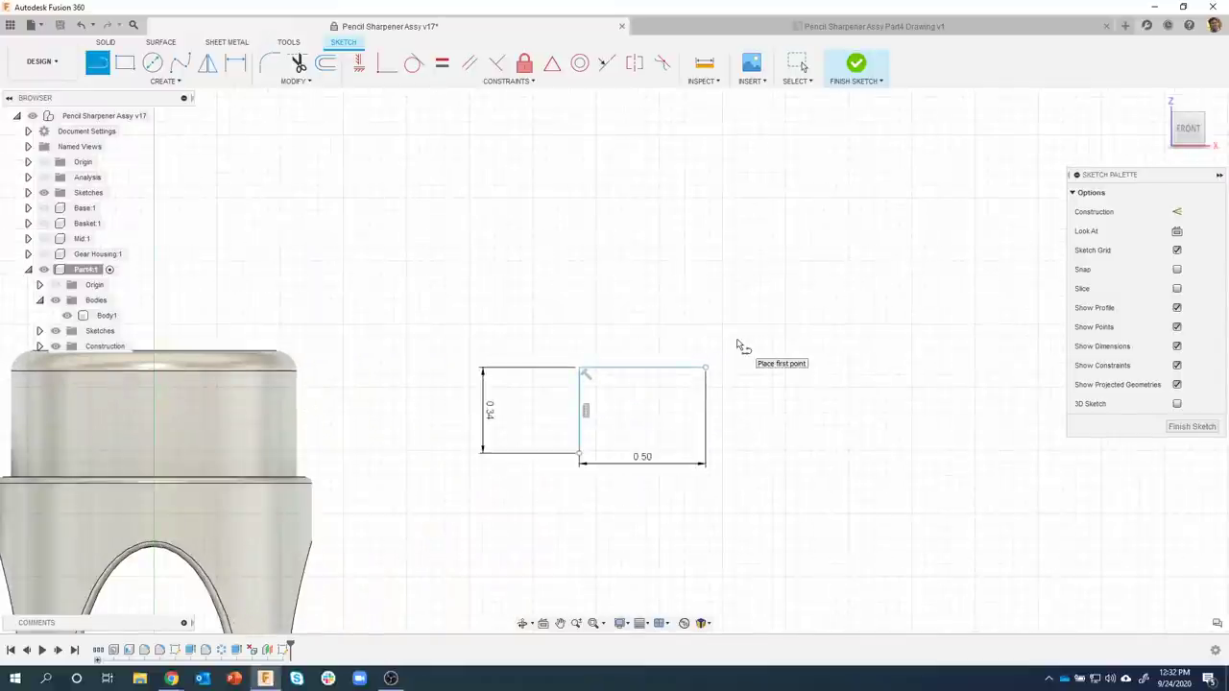
scroll(740, 347, up, 1)
click(702, 371)
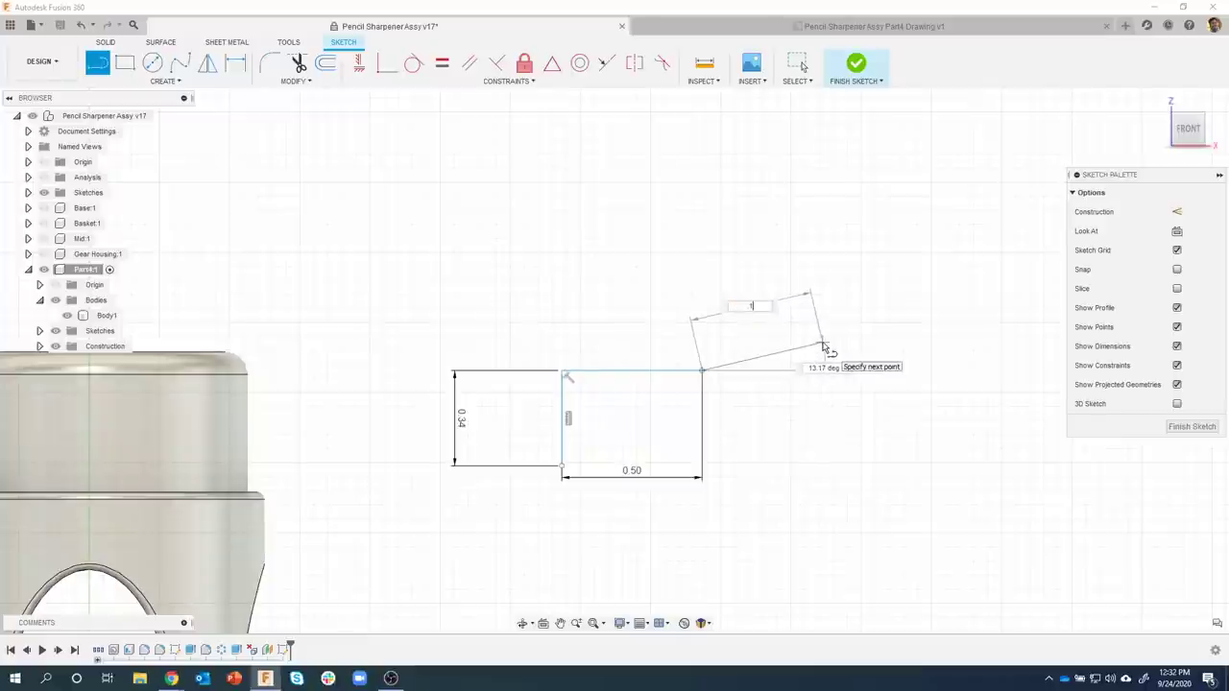
text(1)
key(Tab)
scroll(759, 360, up, 5)
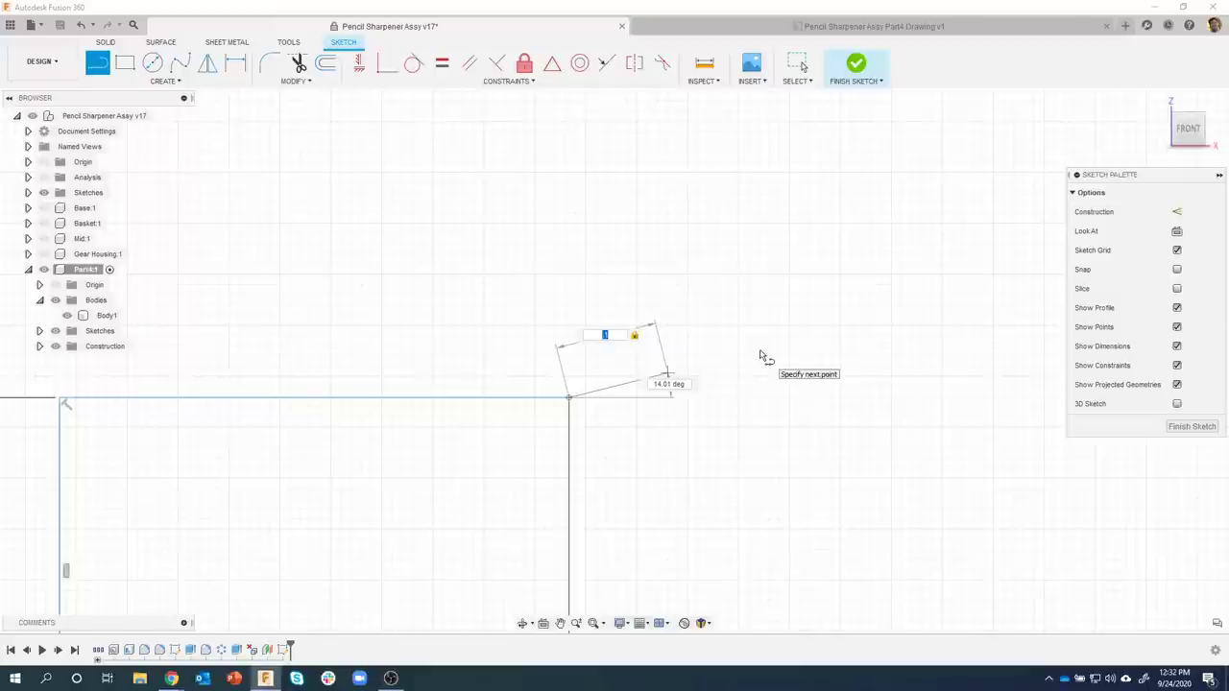
key(Tab)
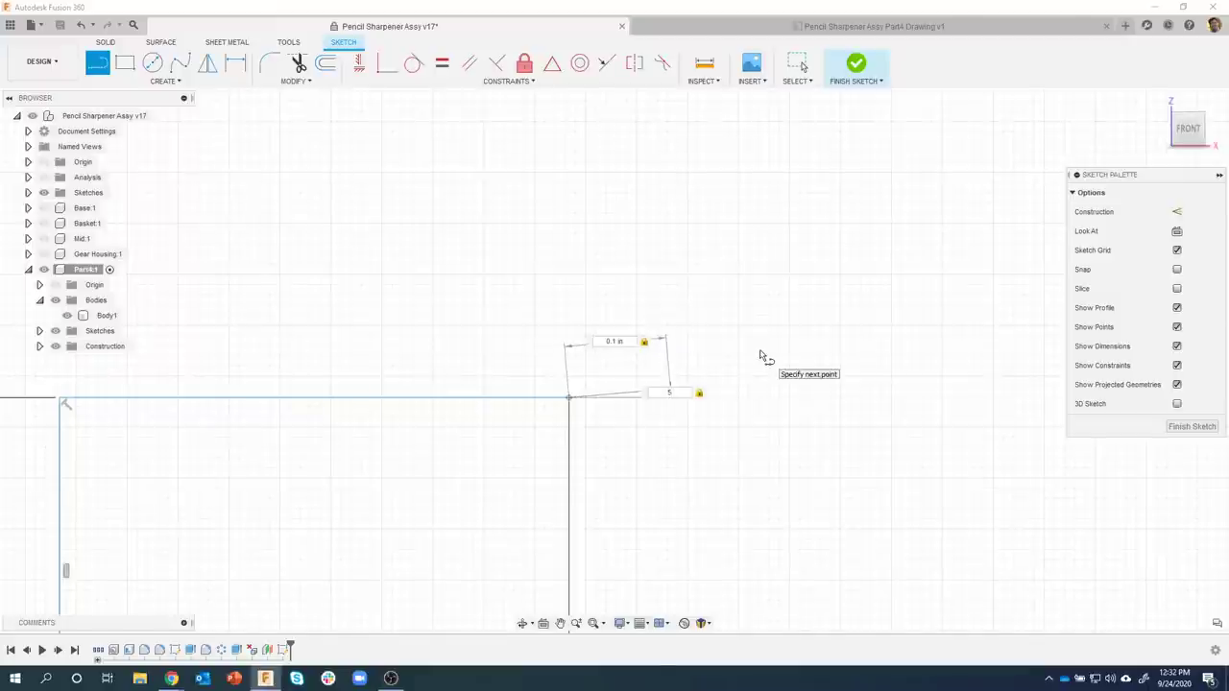
key(Return)
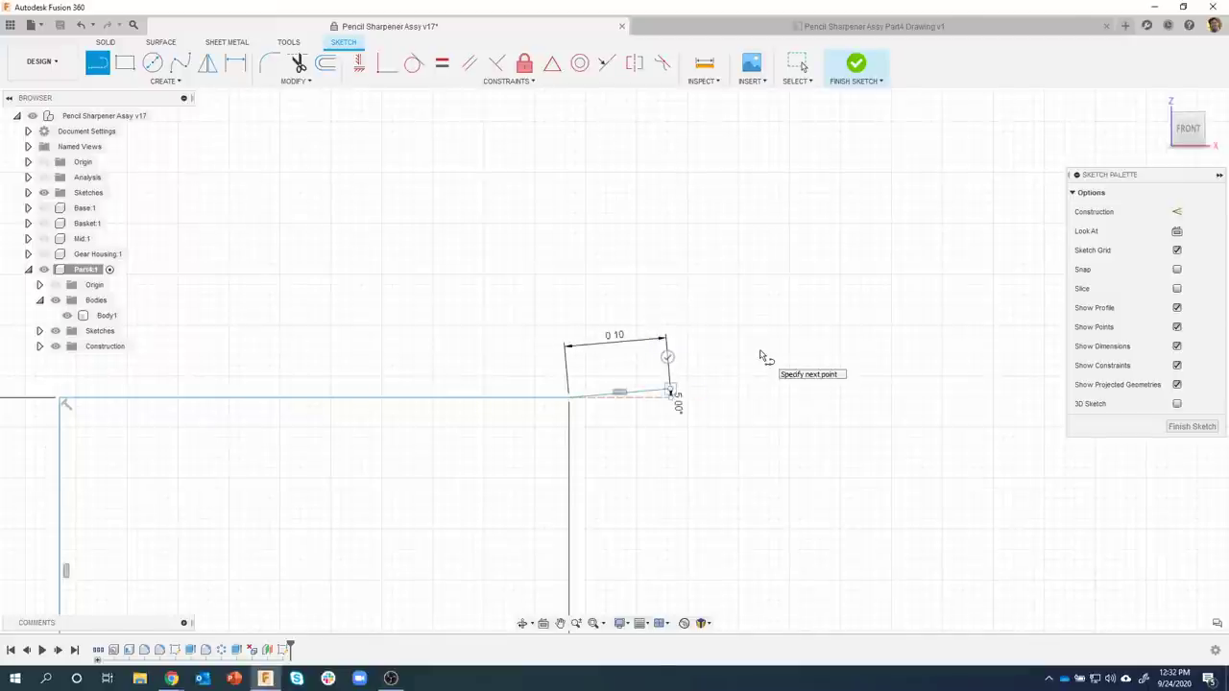
click(668, 357)
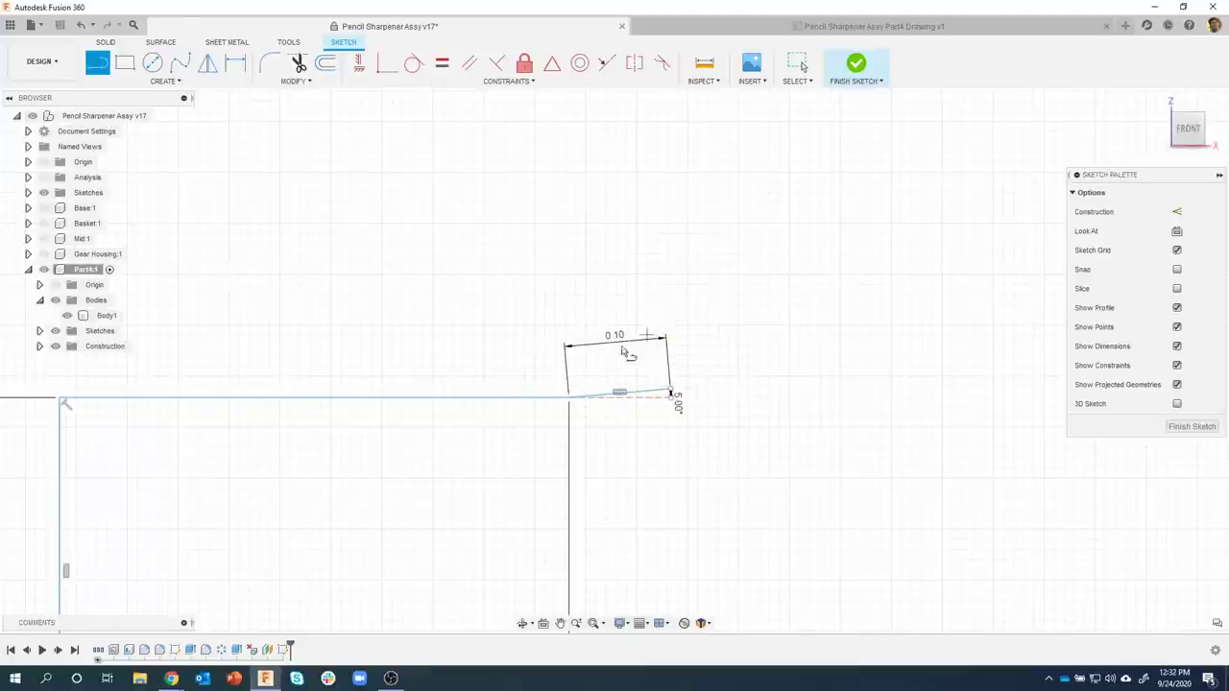
Reposition the 0.50 dimension above the horizontal line
scroll(680, 428, down, 4)
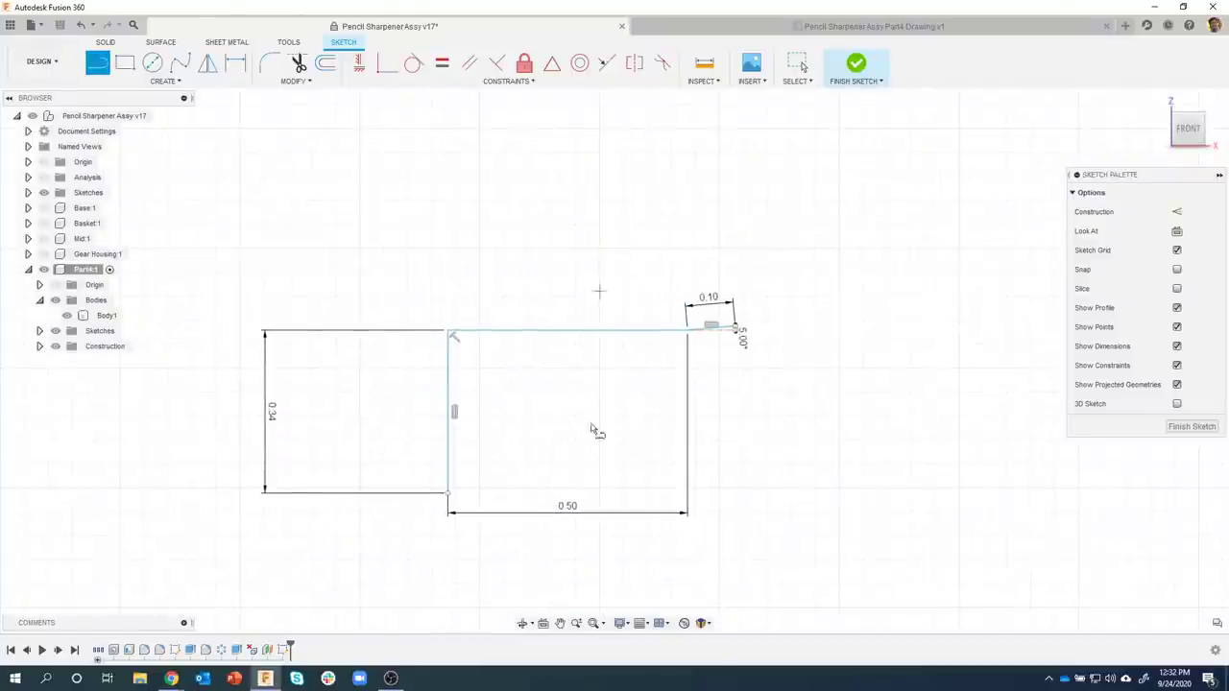
key(Escape)
drag(582, 514, 578, 296)
scroll(734, 287, up, 2)
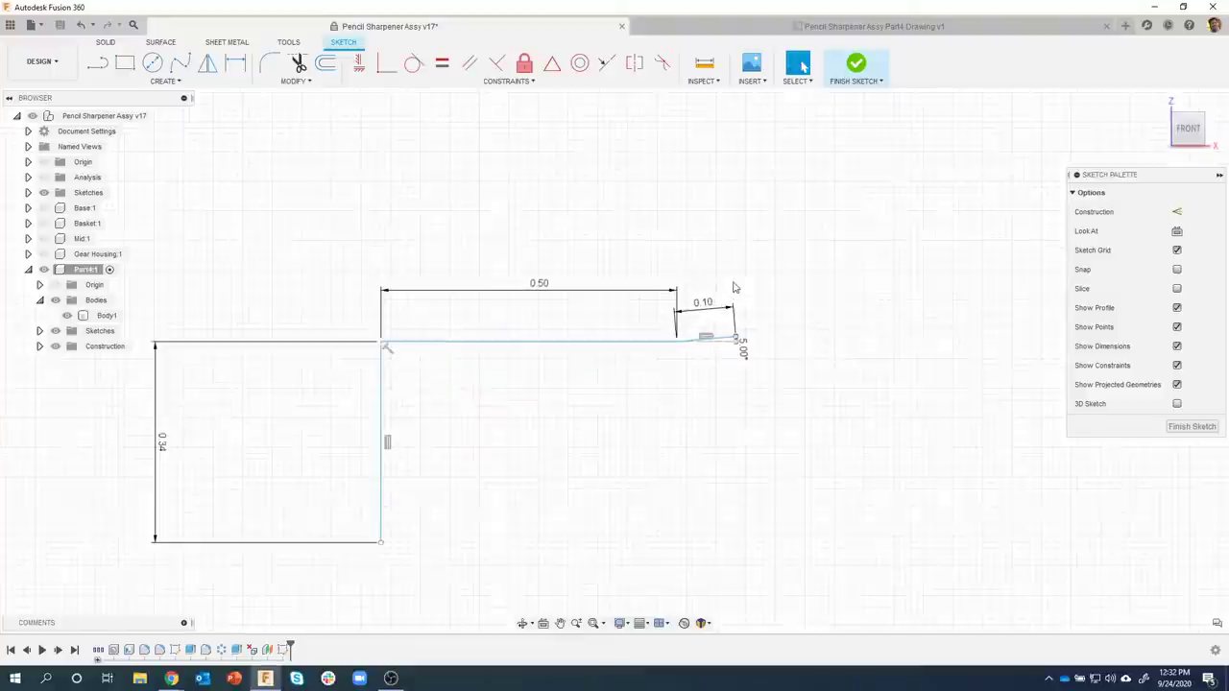
middle_drag(757, 249, 817, 223)
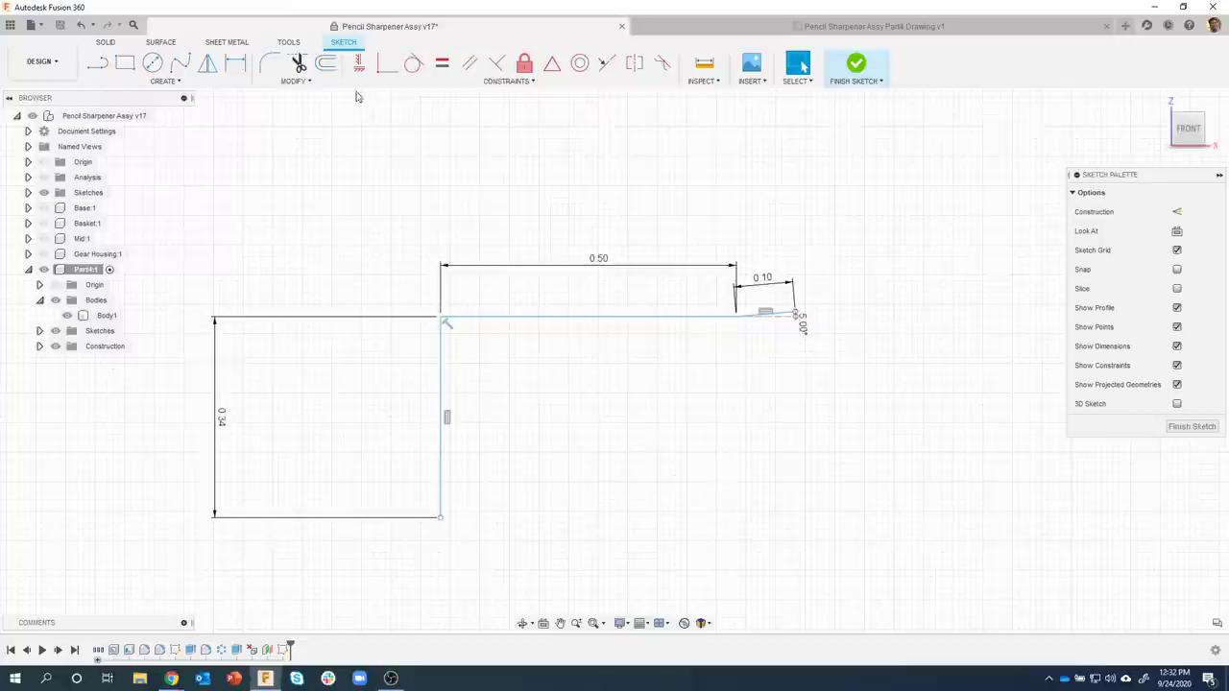
Offset the connected chain of three lines by -0.07 in toward the inside of the corner
click(326, 67)
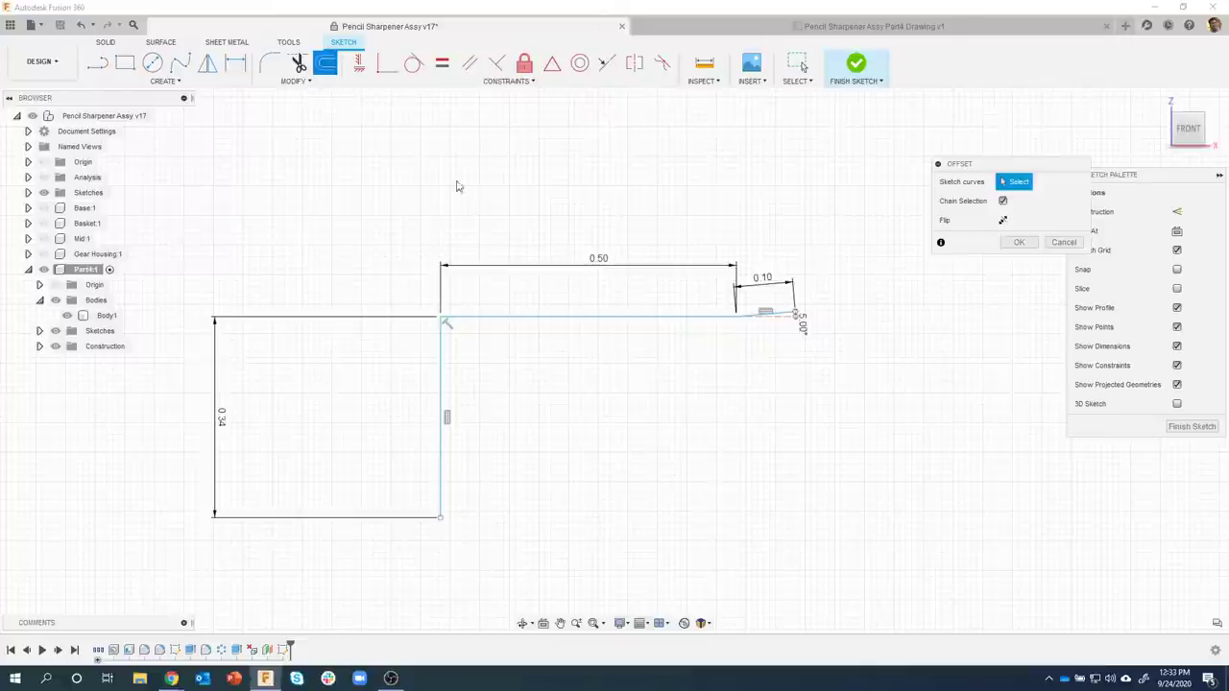
click(483, 318)
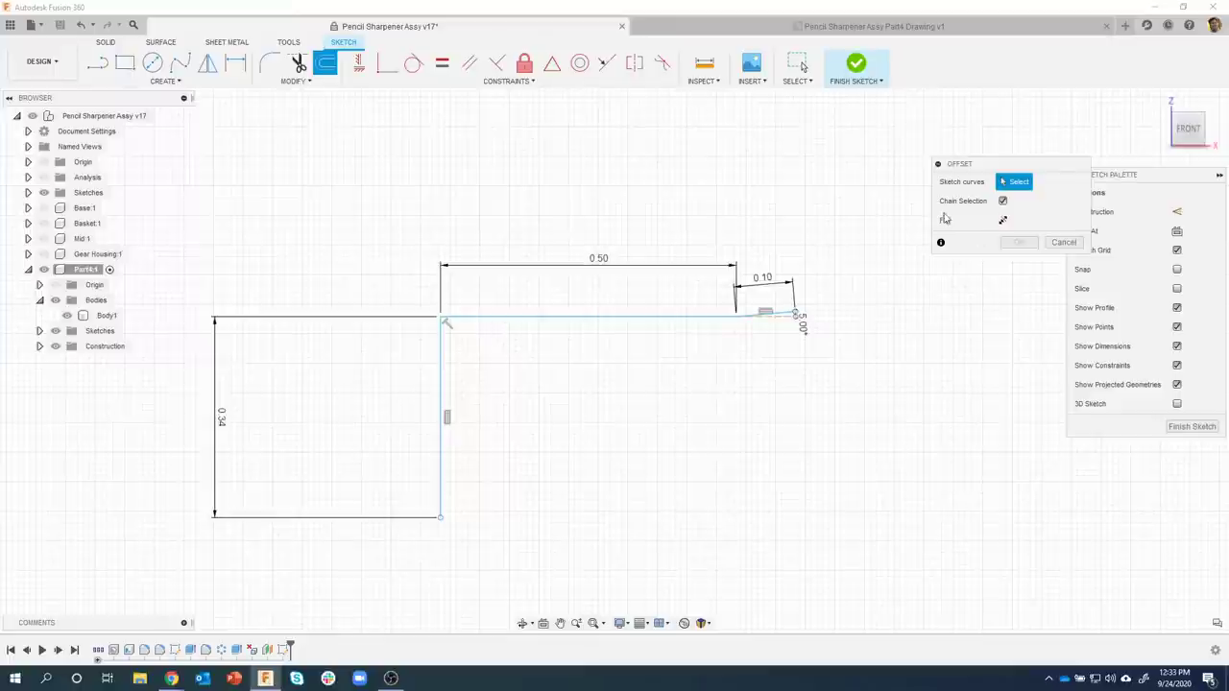
click(557, 317)
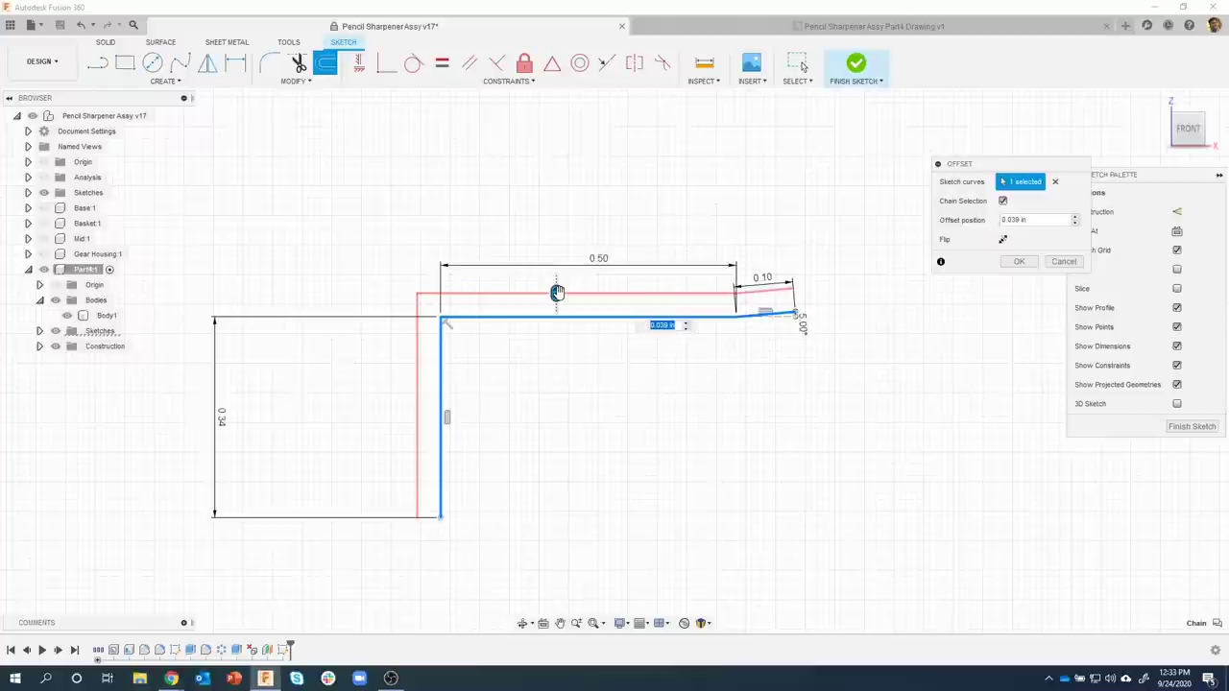
drag(557, 292, 557, 339)
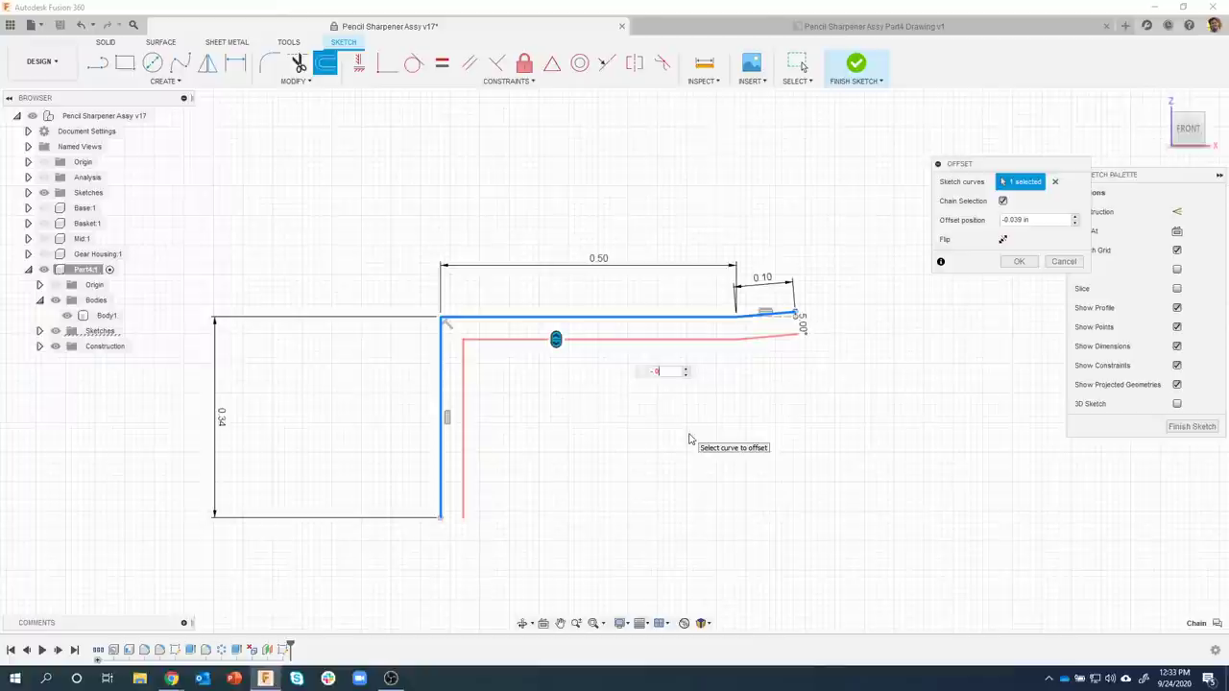
text(7)
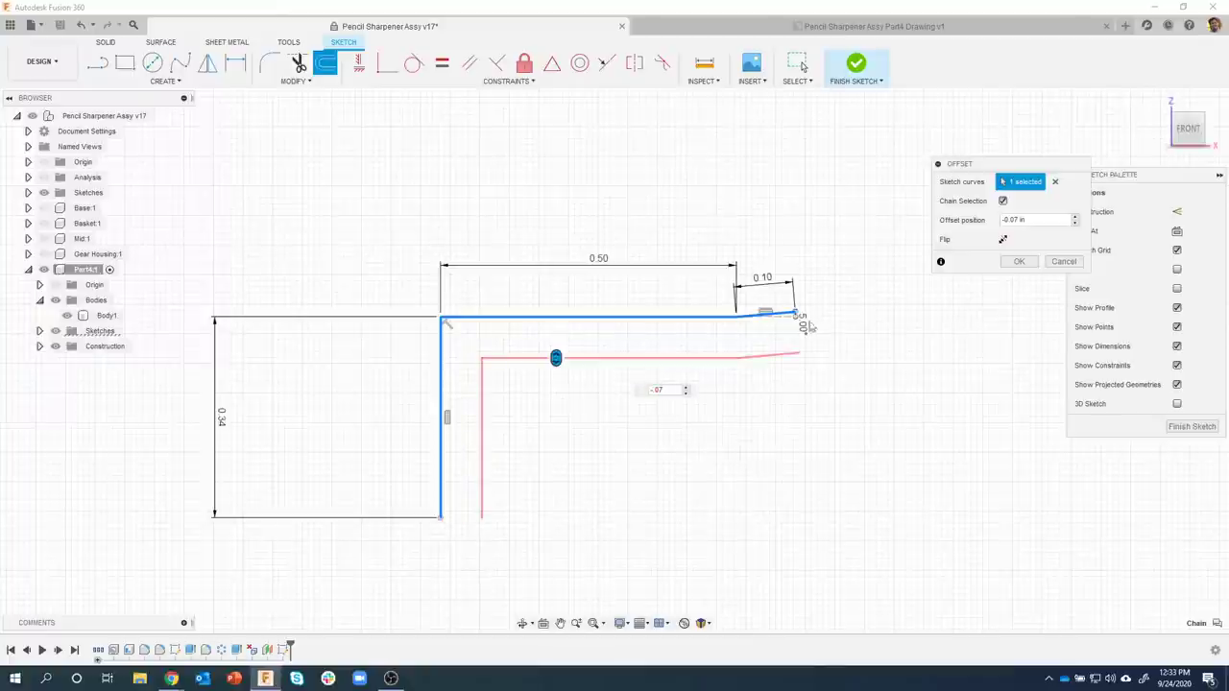
click(1019, 261)
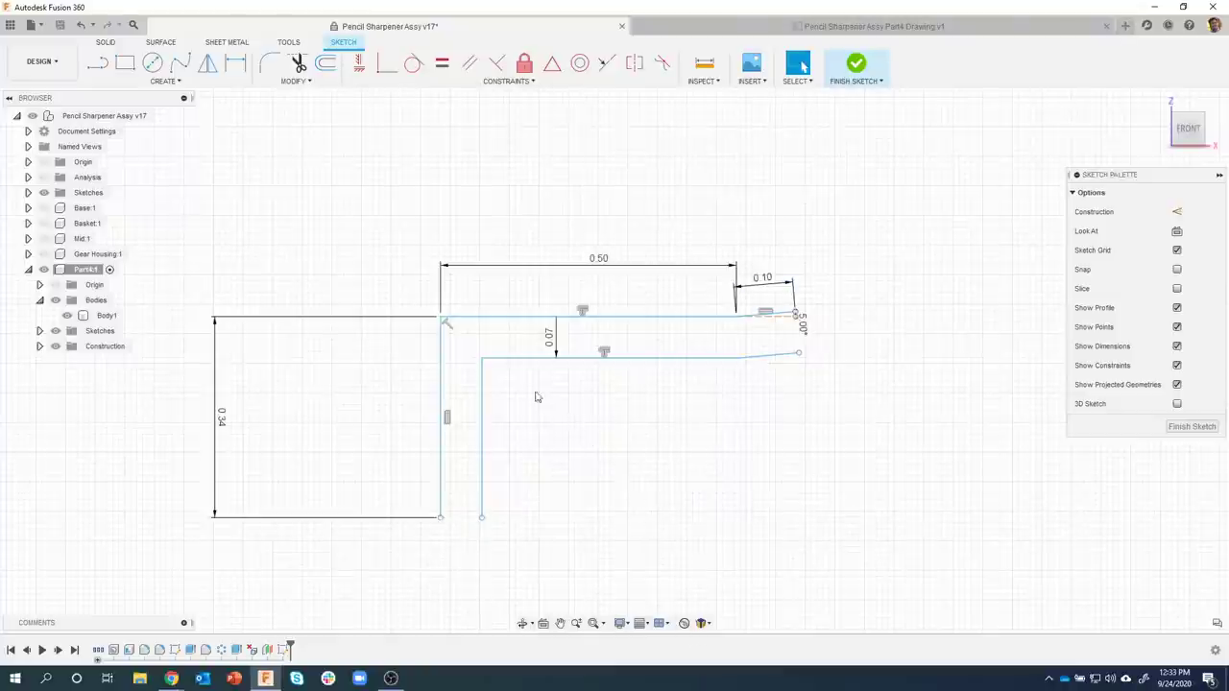
Close the lower end of the profile with a line joining the two vertical lines' endpoints
click(97, 63)
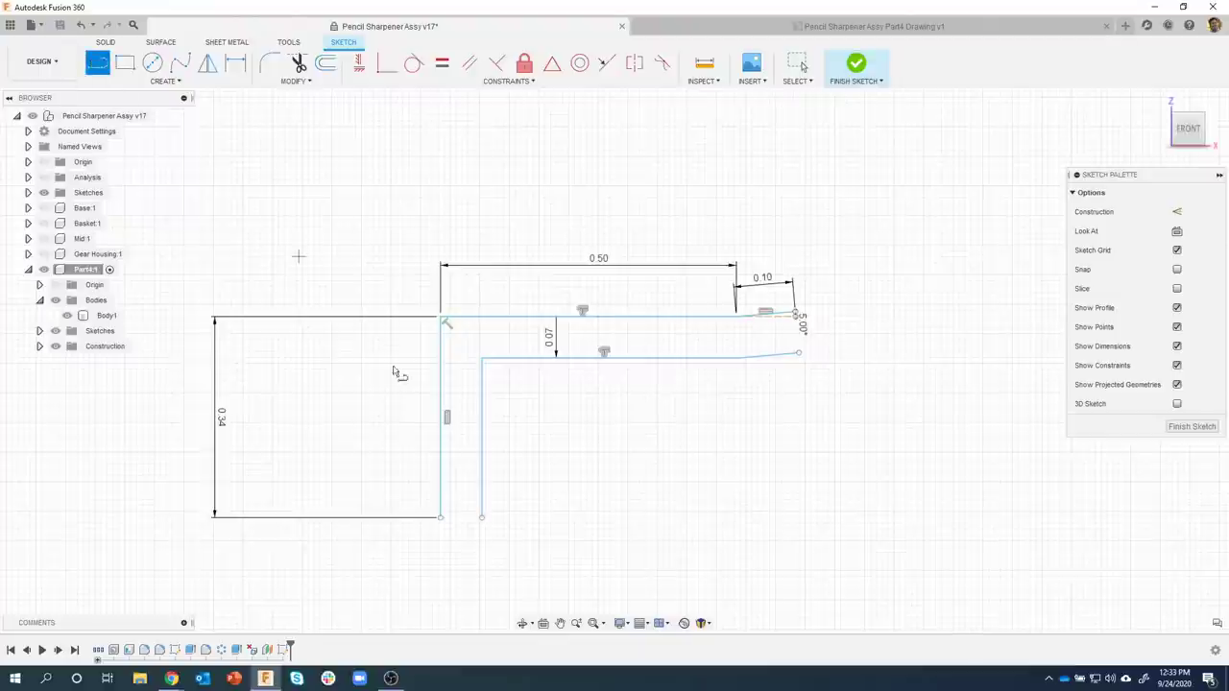
click(440, 519)
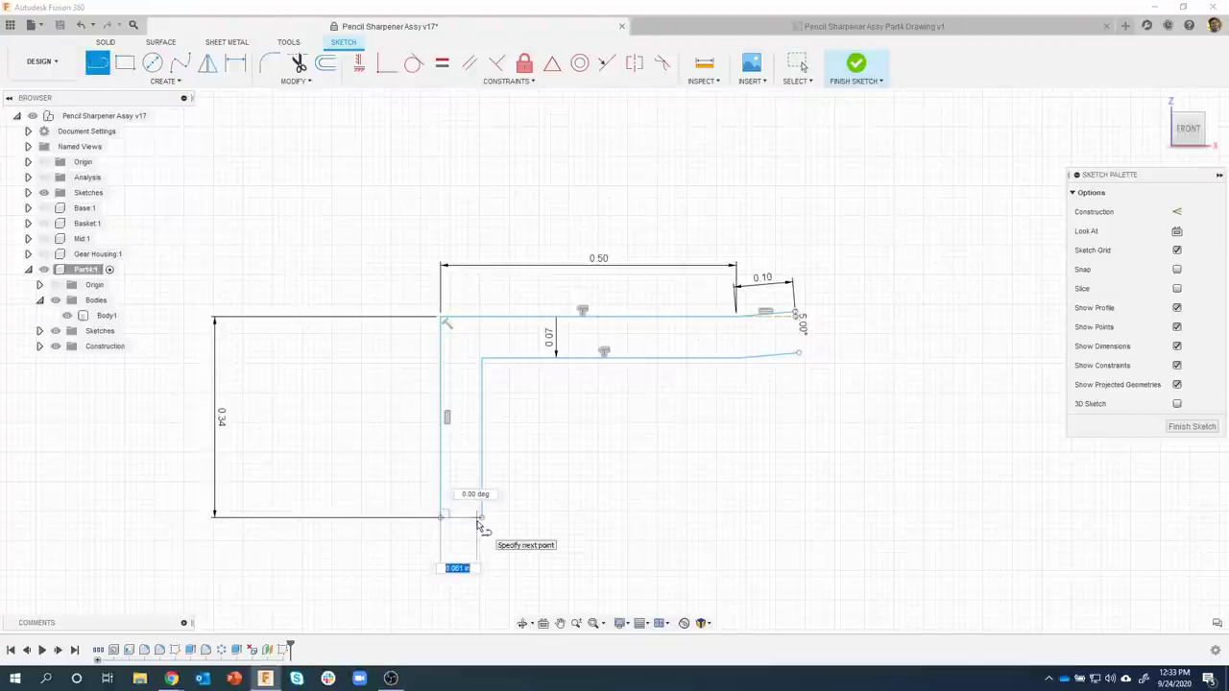
click(481, 518)
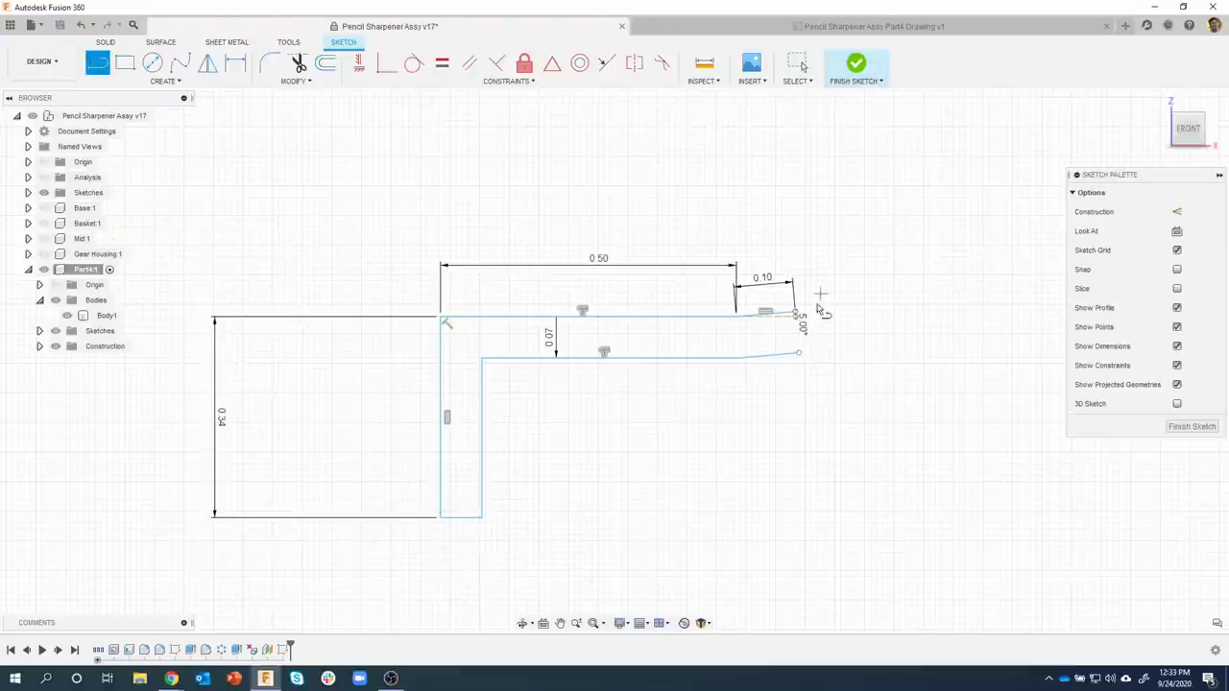
Close the angled end of the L-shaped profile with a line joining the endpoints of the two short angled lines
scroll(818, 309, up, 5)
click(766, 318)
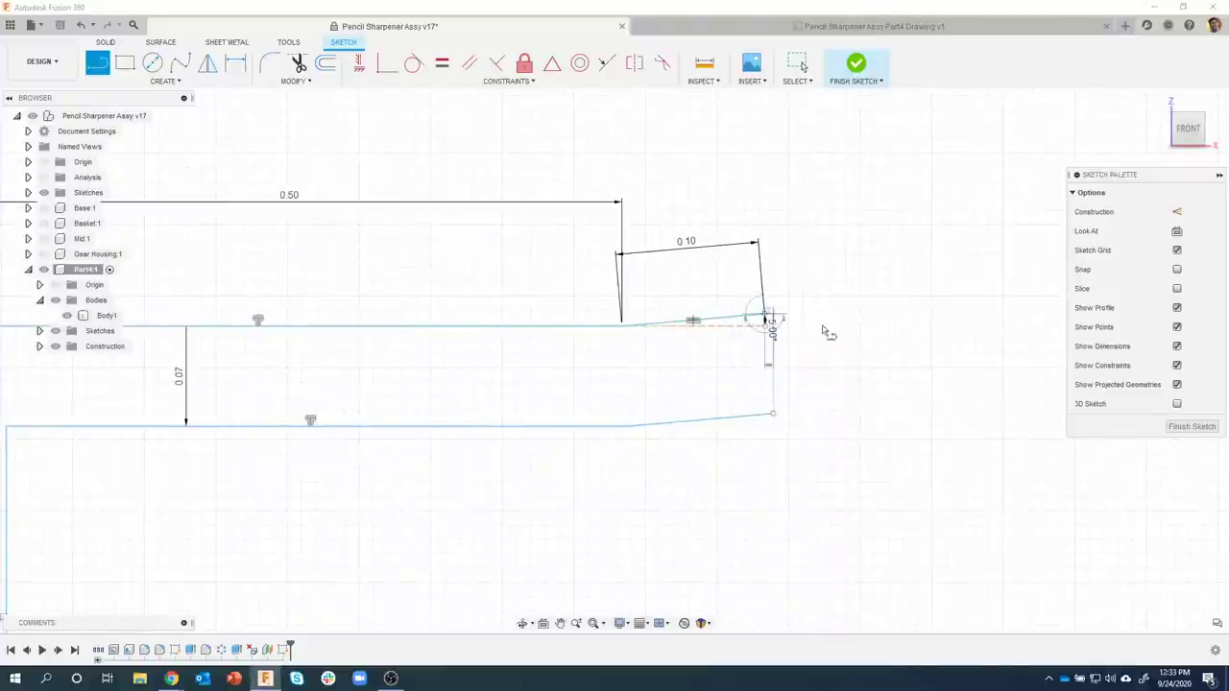
click(774, 417)
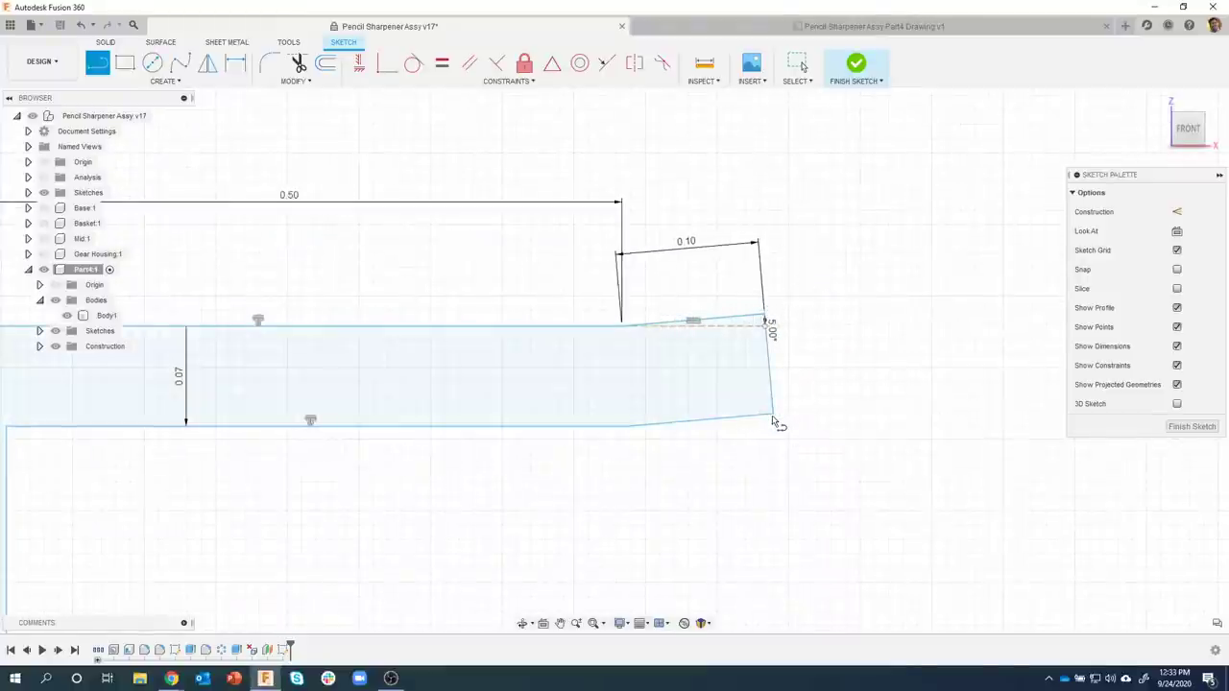
scroll(585, 429, down, 4)
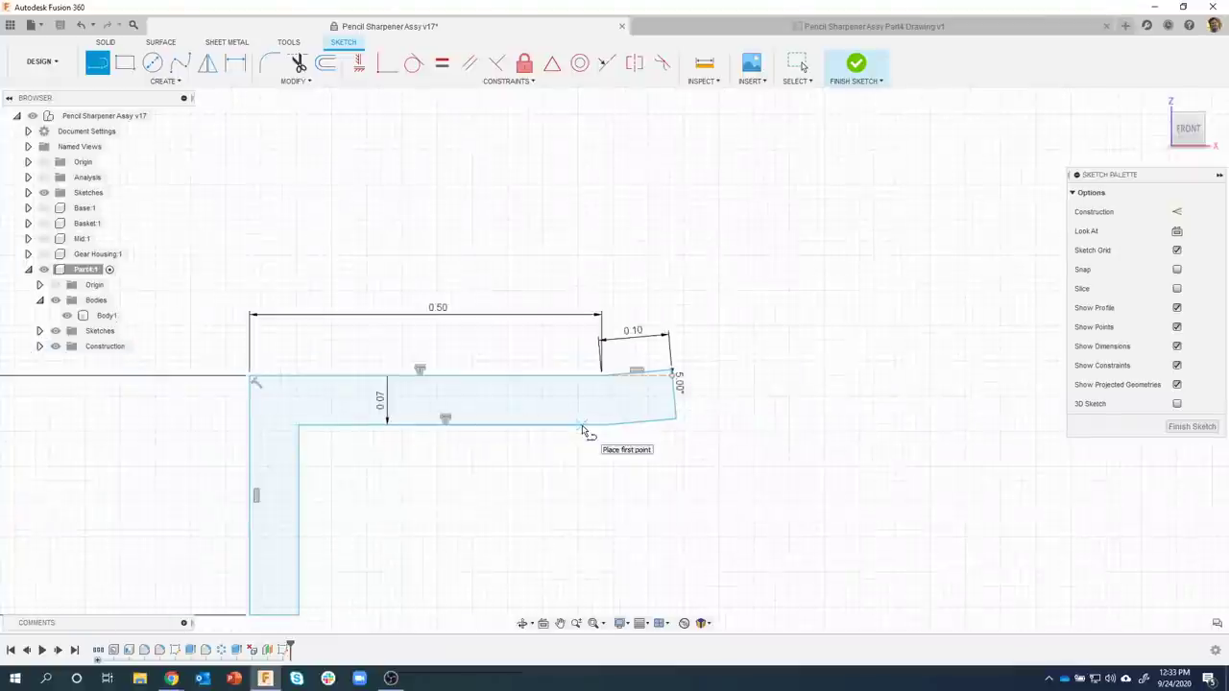
scroll(614, 416, down, 5)
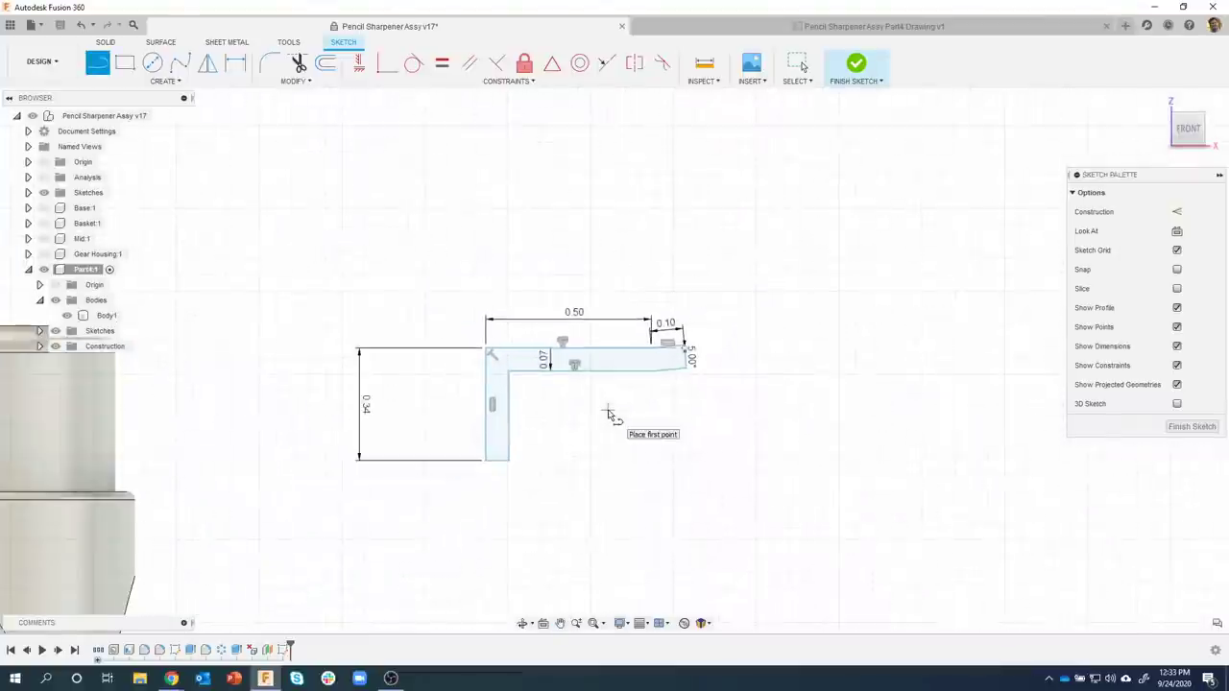
middle_drag(608, 406, 634, 380)
Examine the finished profile beside the body's cylindrical top from several angles and return to the front view
key(l)
scroll(631, 398, down, 2)
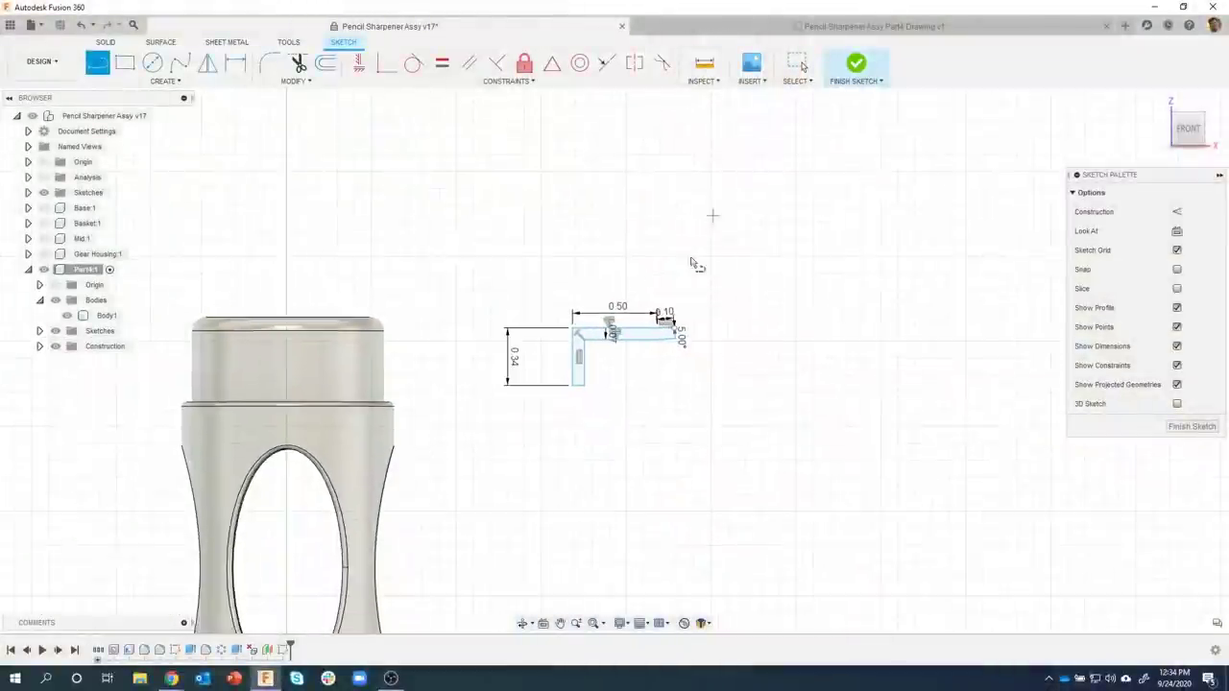
shift+middle_drag(691, 264, 691, 401)
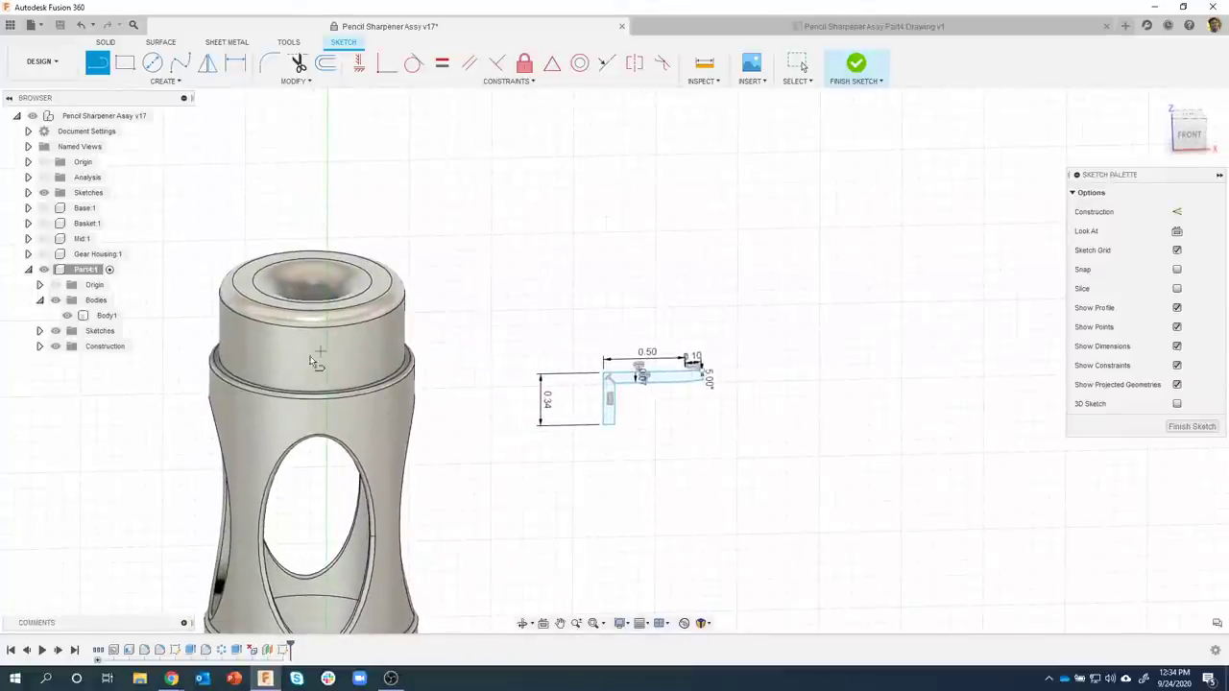
mouse_move(322, 361)
shift+middle_down()
mouse_move(378, 365)
mouse_move(473, 301)
shift+middle_up()
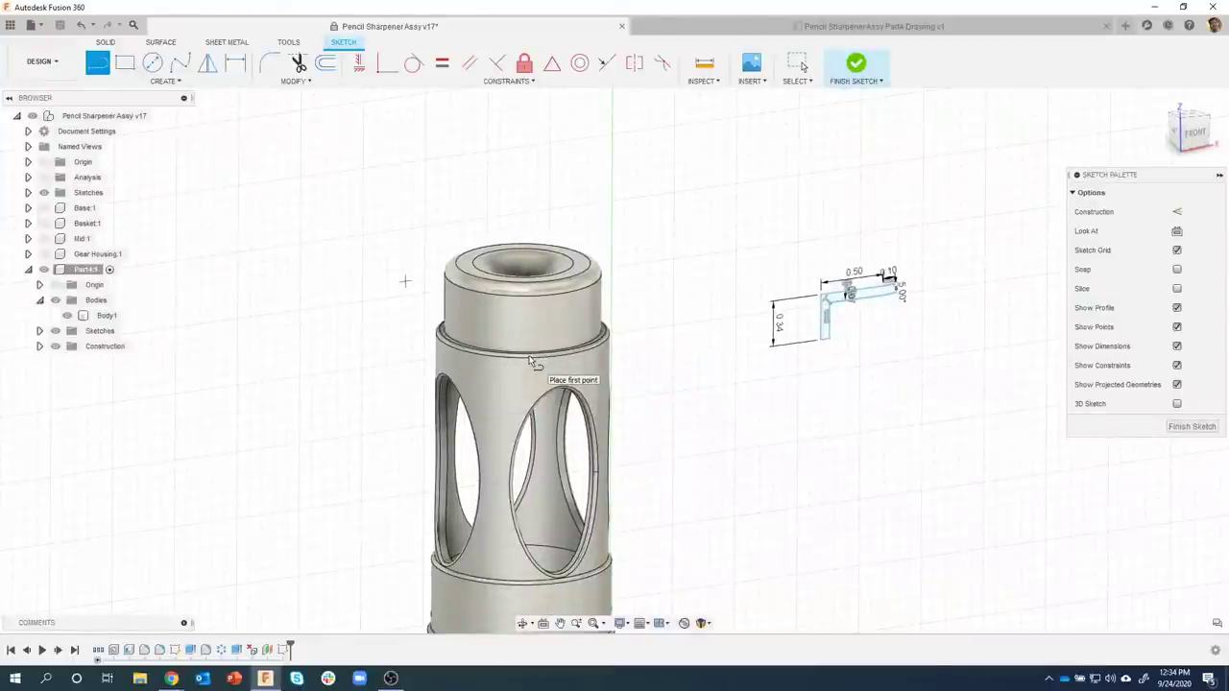
mouse_move(528, 360)
shift+middle_down()
mouse_move(768, 321)
mouse_move(759, 312)
shift+middle_up()
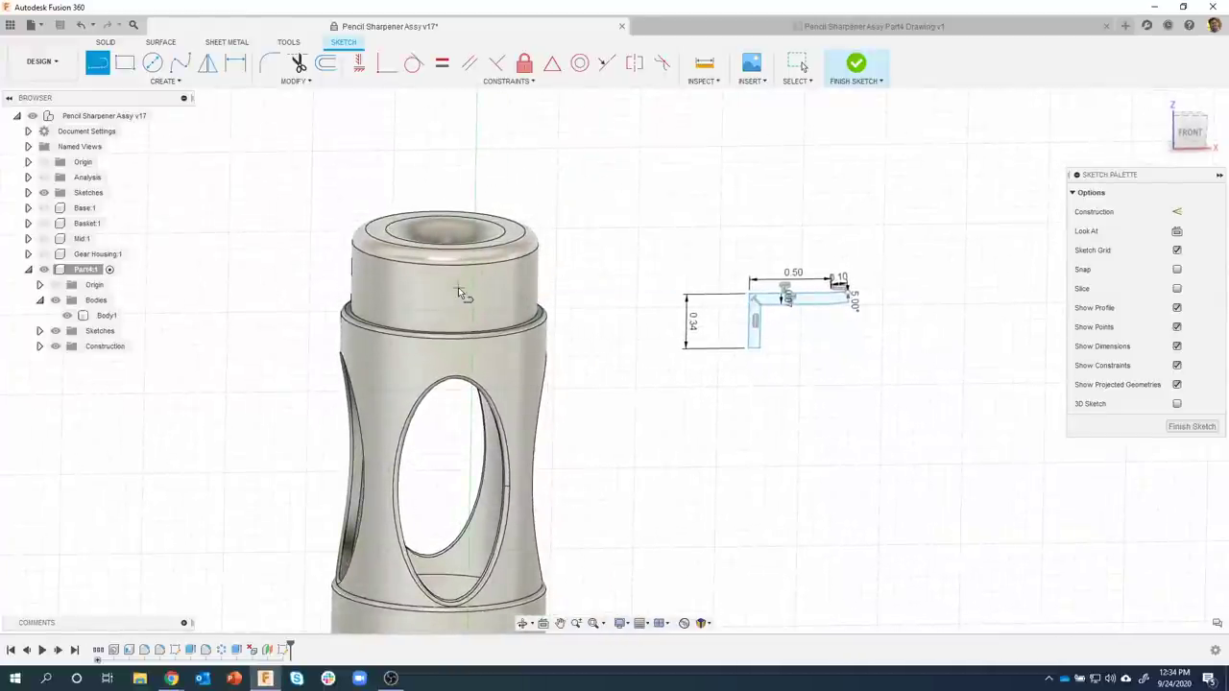
mouse_move(470, 293)
shift+middle_down()
mouse_move(710, 298)
mouse_move(631, 282)
mouse_move(548, 354)
mouse_move(499, 313)
mouse_move(470, 417)
mouse_move(584, 403)
mouse_move(659, 241)
mouse_move(672, 251)
mouse_move(604, 340)
shift+middle_up()
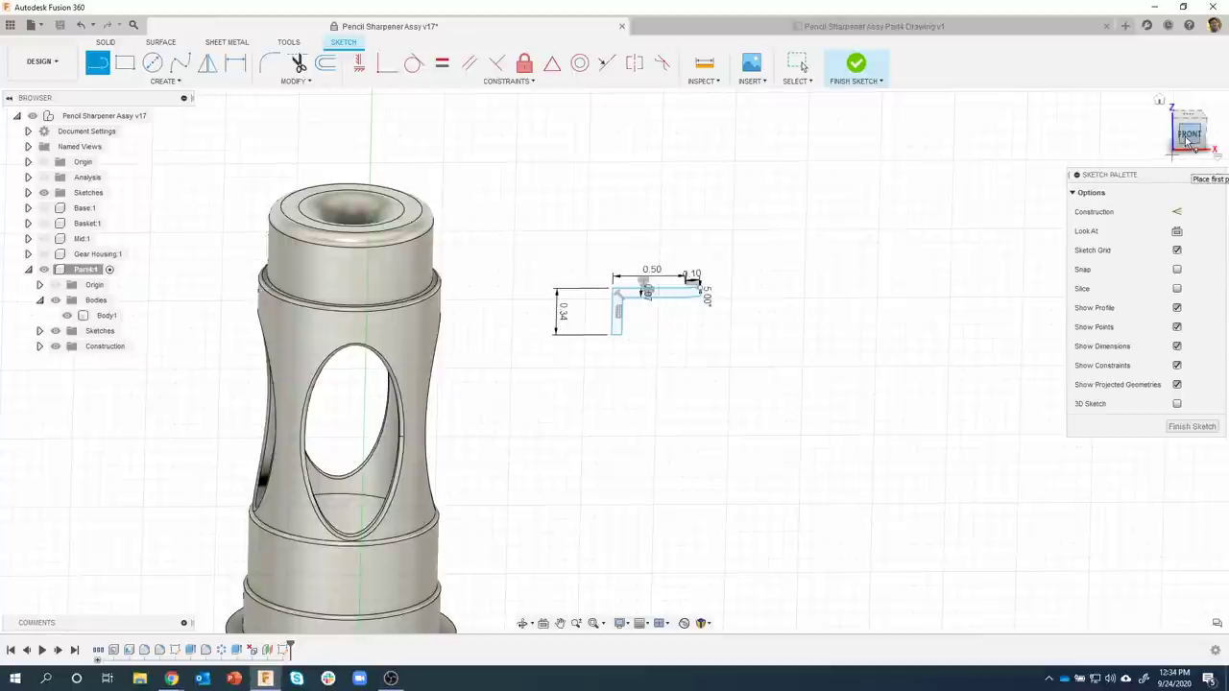
click(1130, 142)
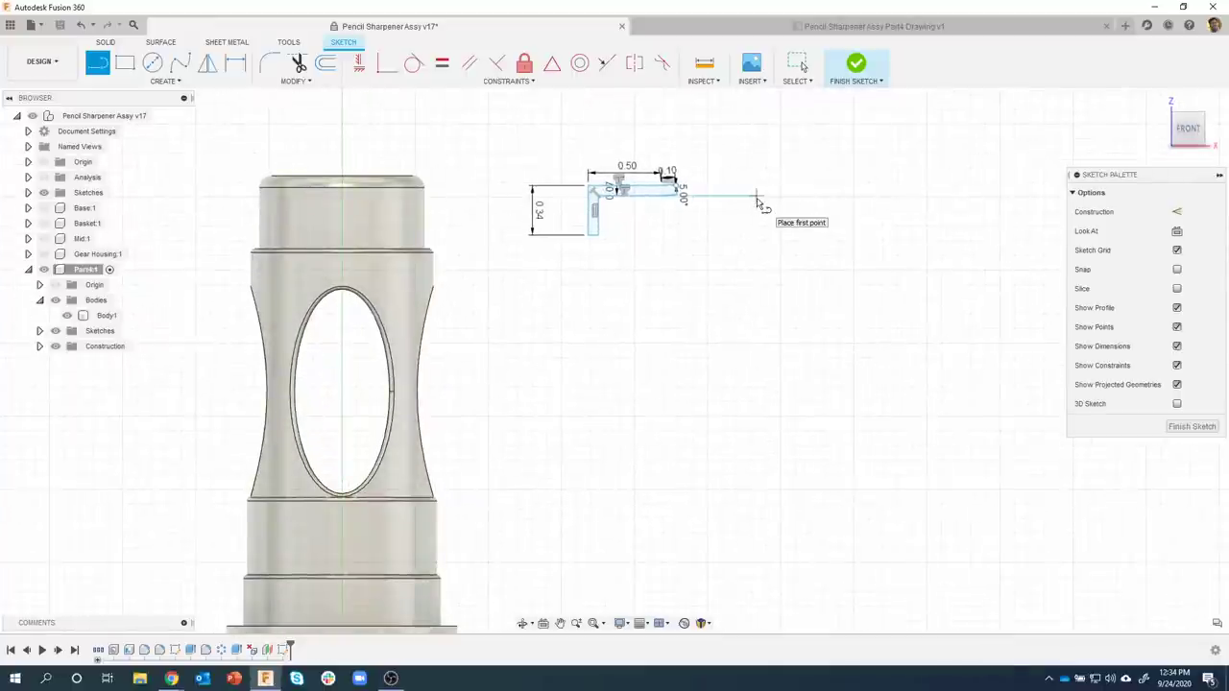
key(Escape)
Copy the whole L-shaped profile with its dimensions and place the duplicate about 1.212 in away along positive X
scroll(718, 192, up, 5)
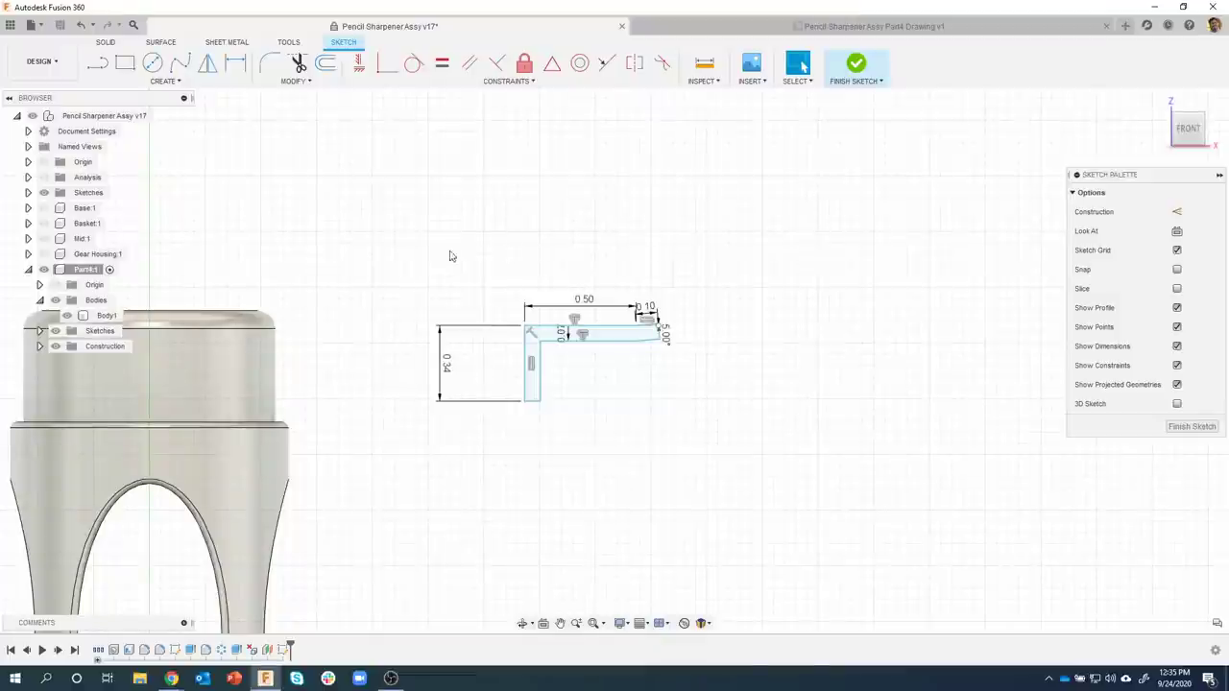
drag(419, 242, 731, 494)
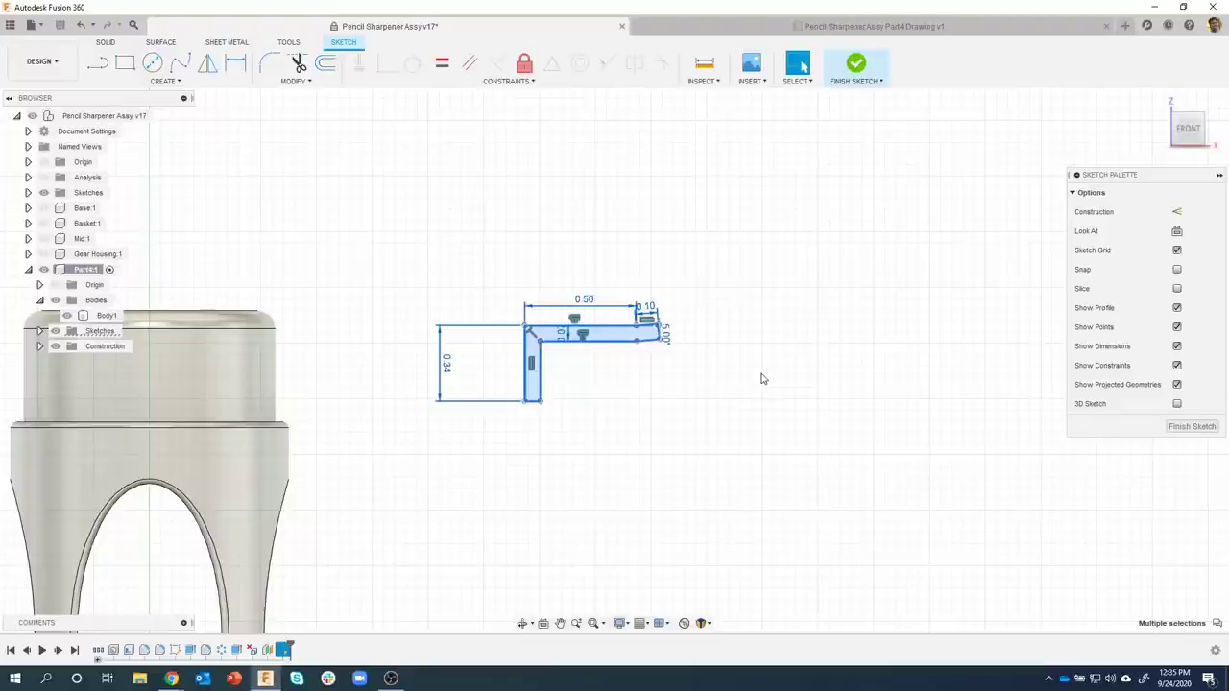
key(Escape)
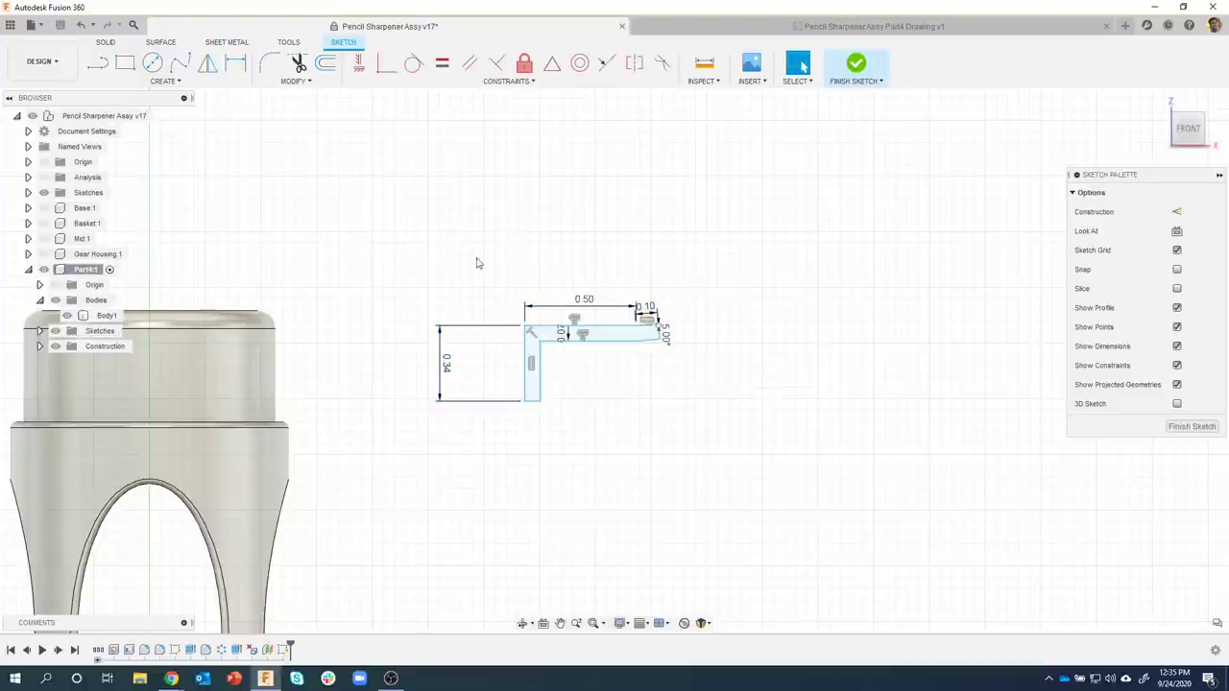
drag(402, 252, 709, 451)
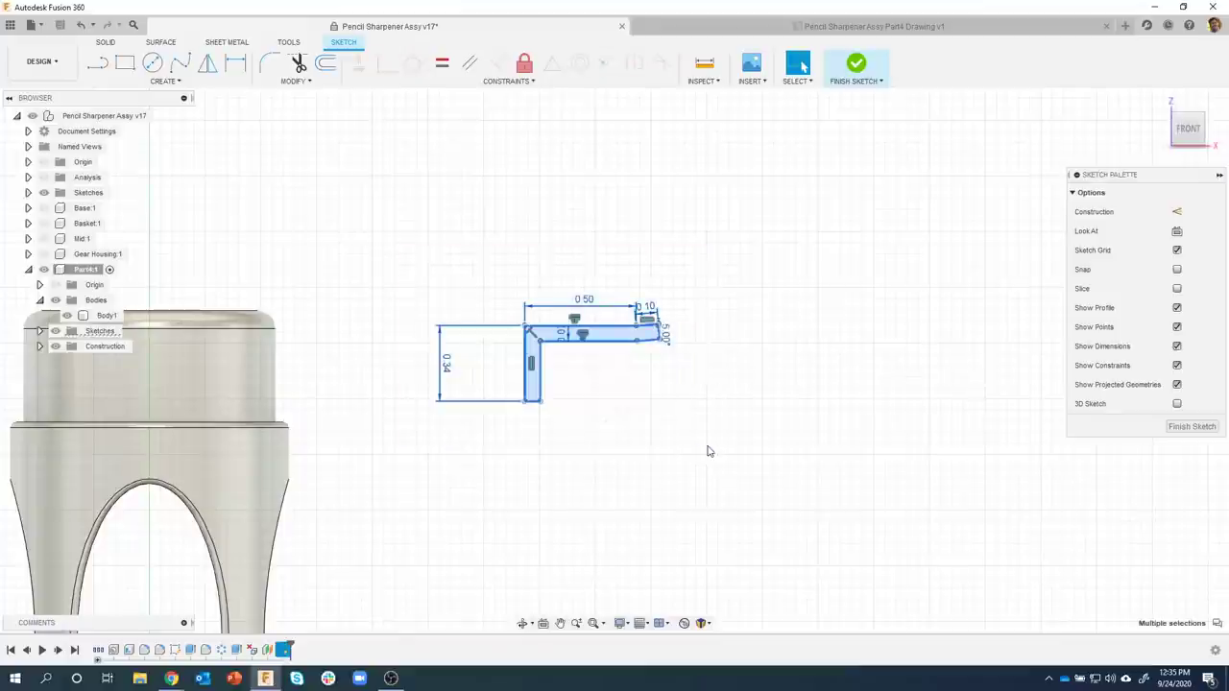
key(m)
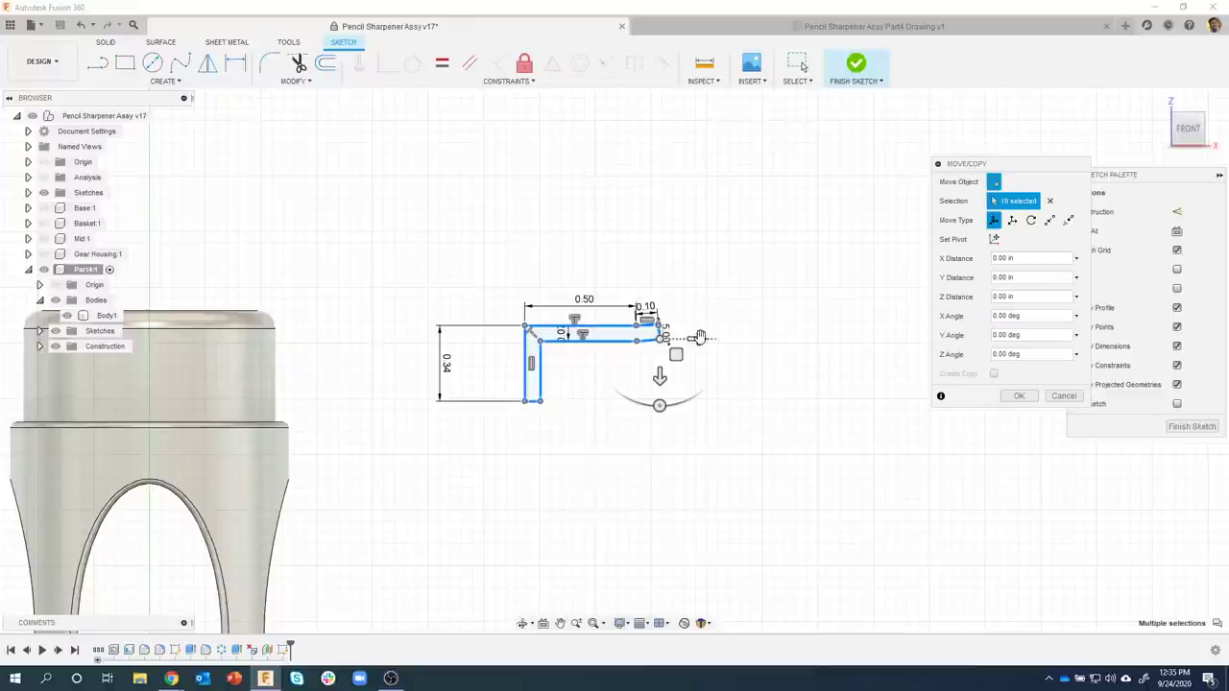
drag(697, 338, 887, 339)
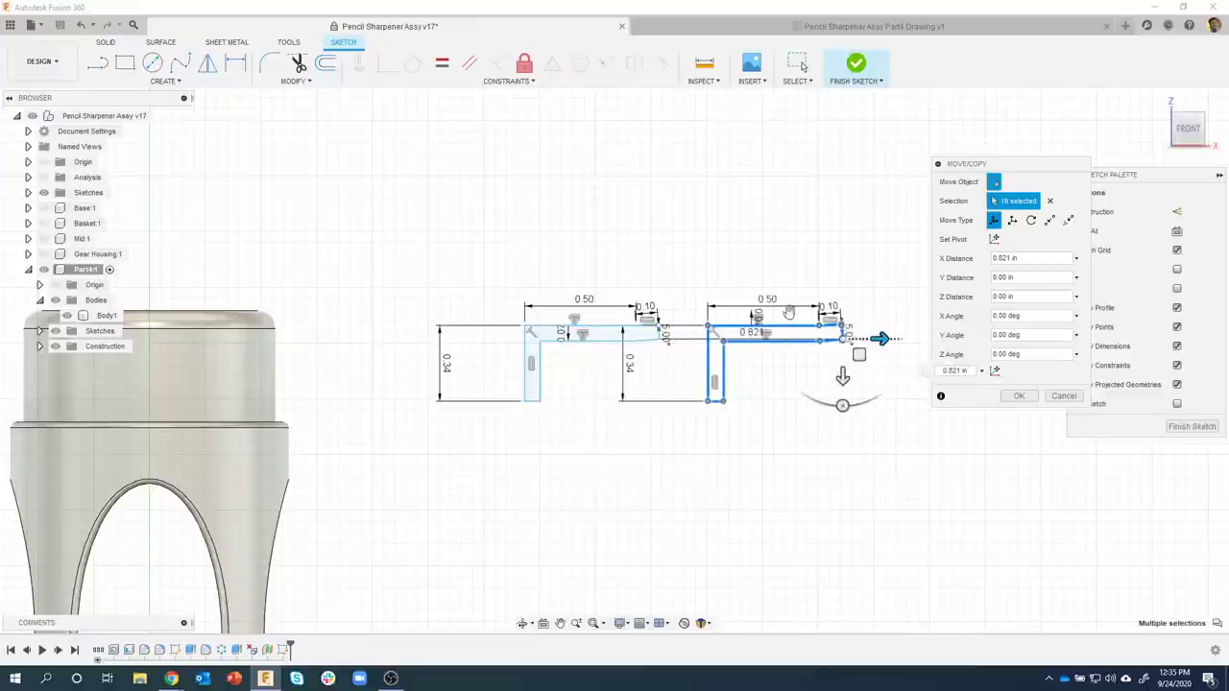
middle_drag(708, 262, 603, 264)
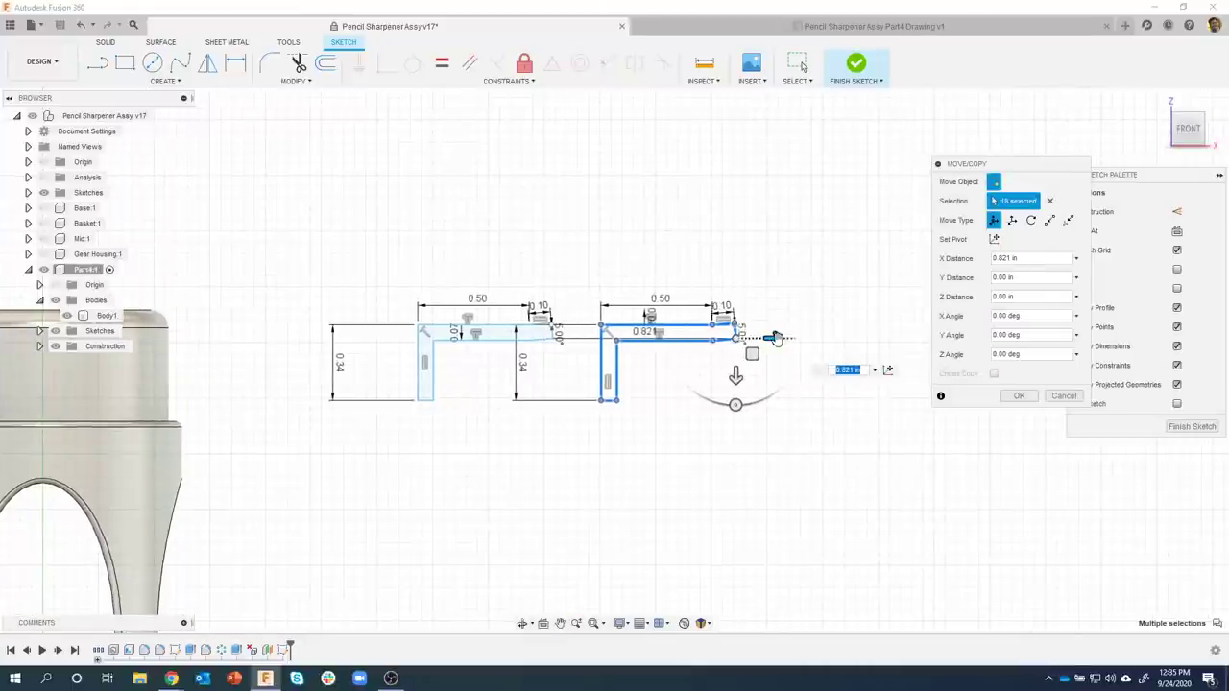
drag(772, 338, 860, 338)
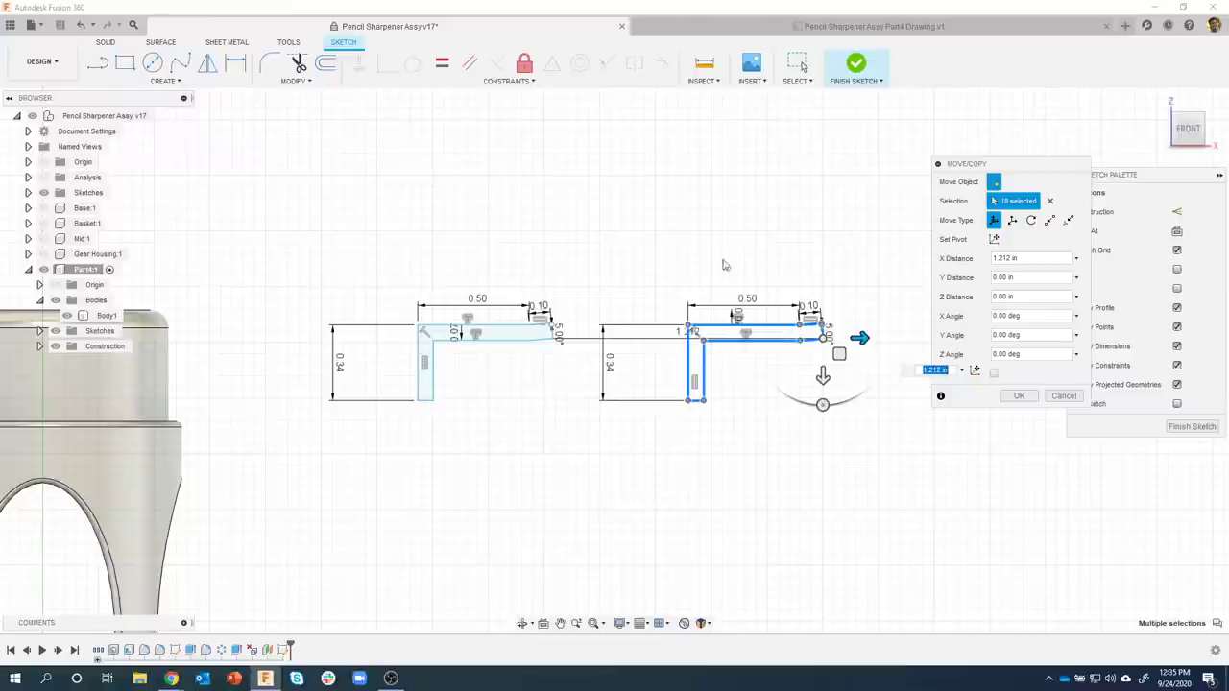
click(1020, 397)
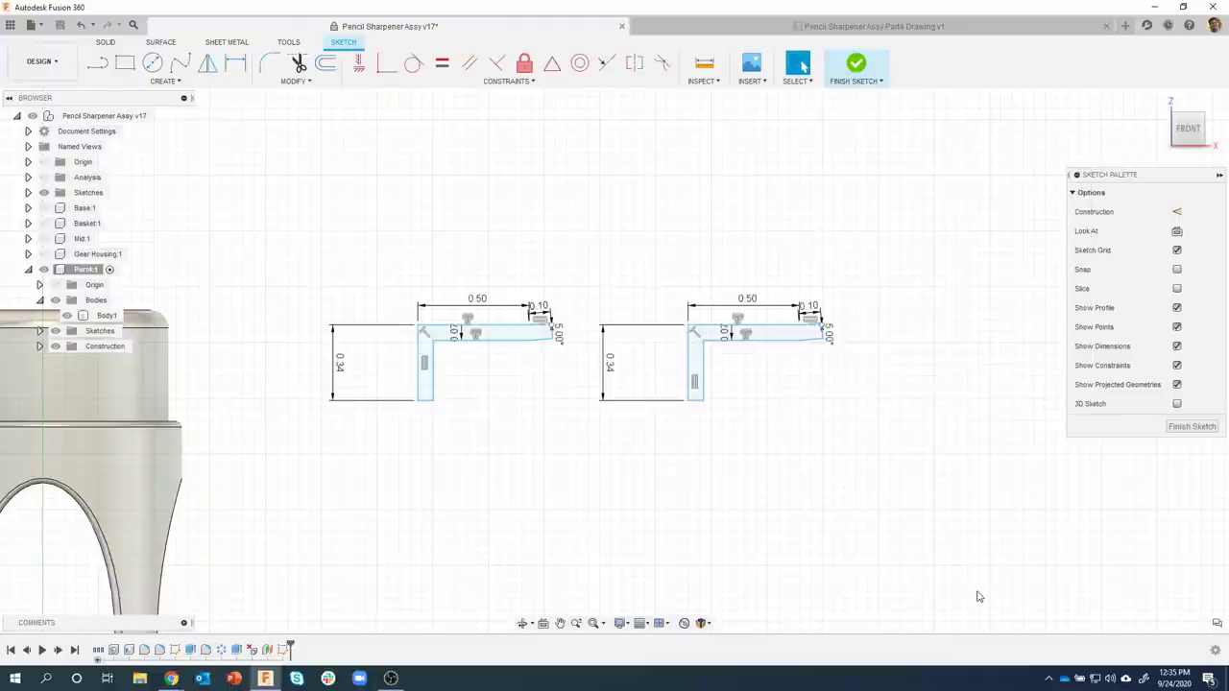
Measure the upper cylindrical face of the body, then clear the measurement selection
middle_drag(403, 447, 522, 428)
scroll(470, 482, down, 3)
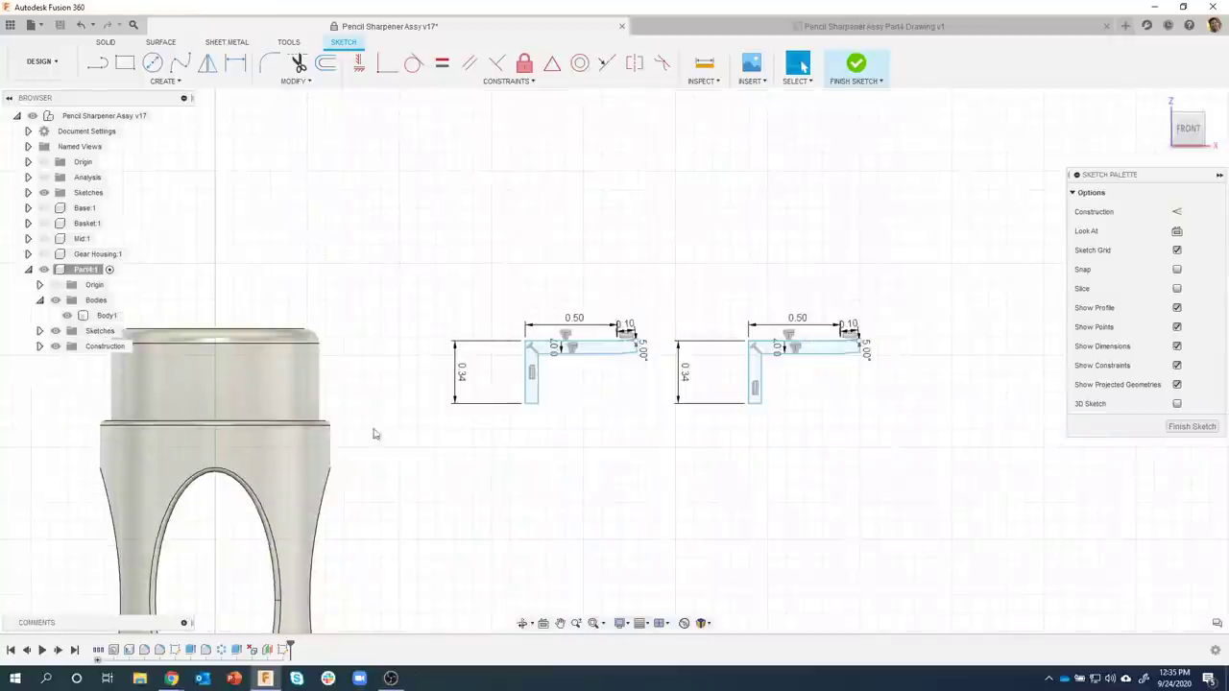
middle_drag(412, 347, 477, 343)
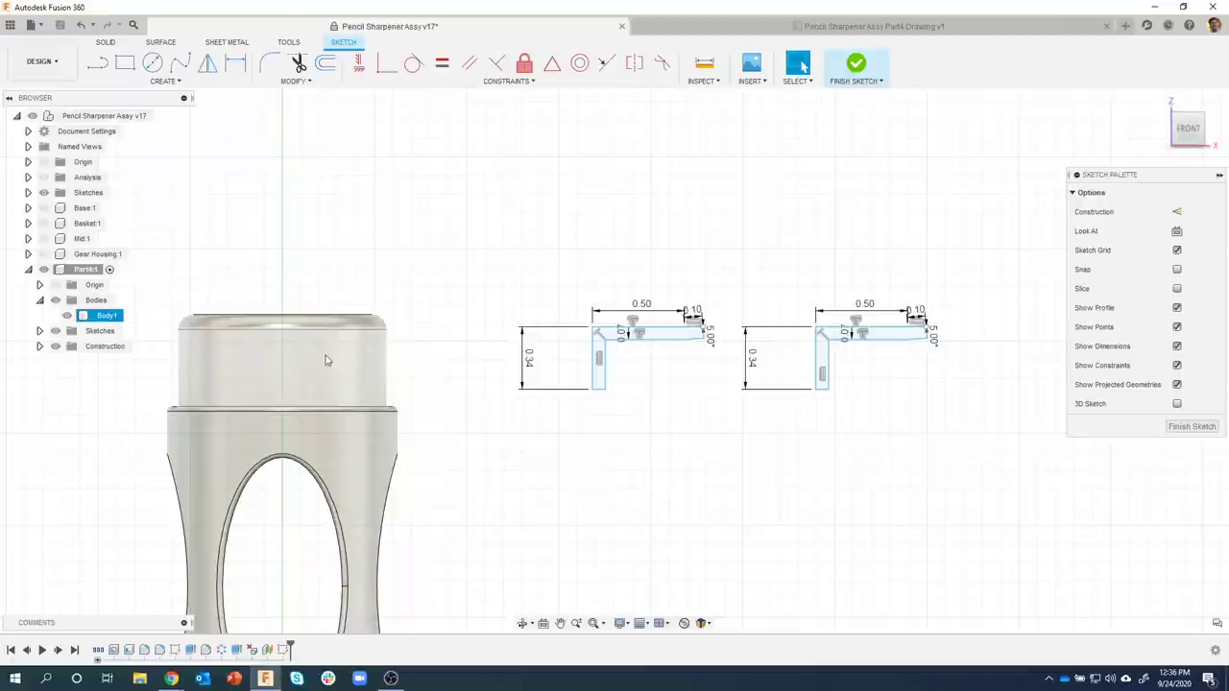
click(705, 64)
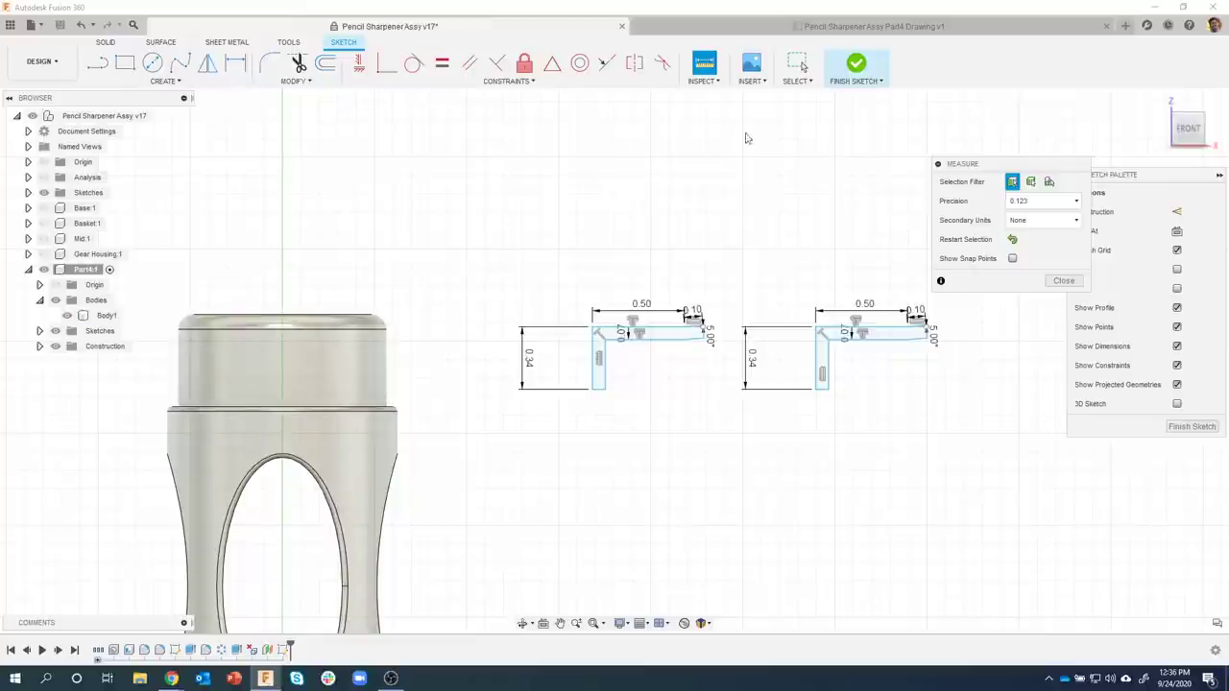
click(327, 368)
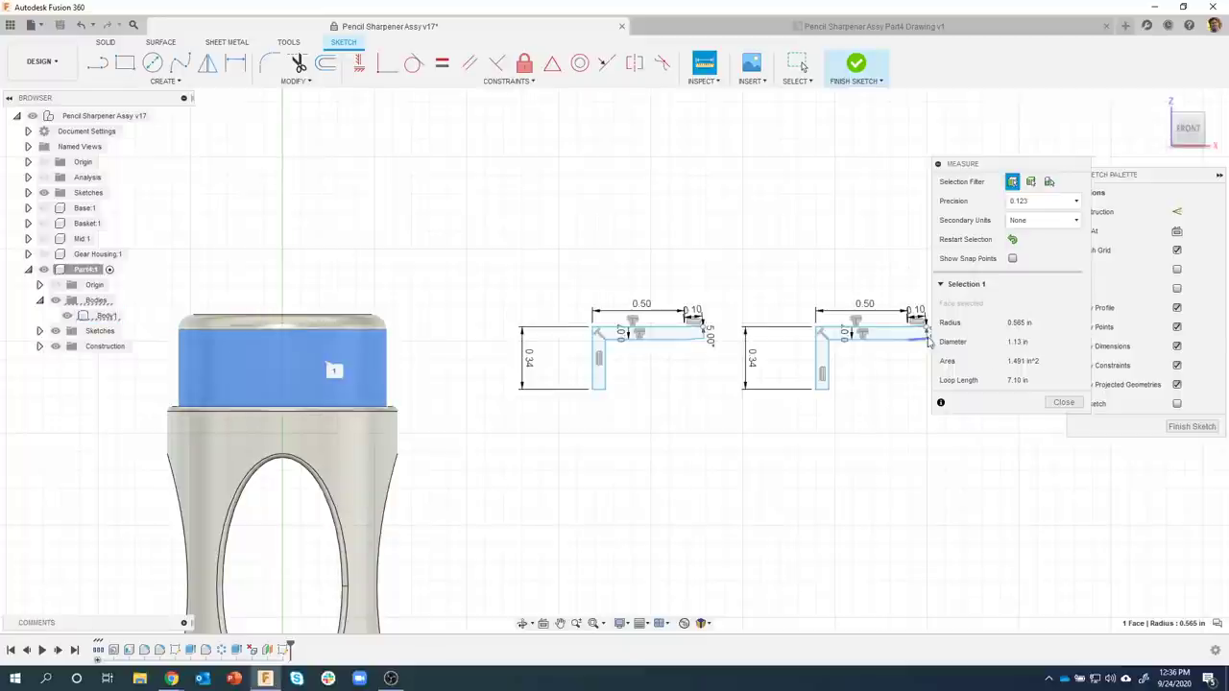
click(1010, 241)
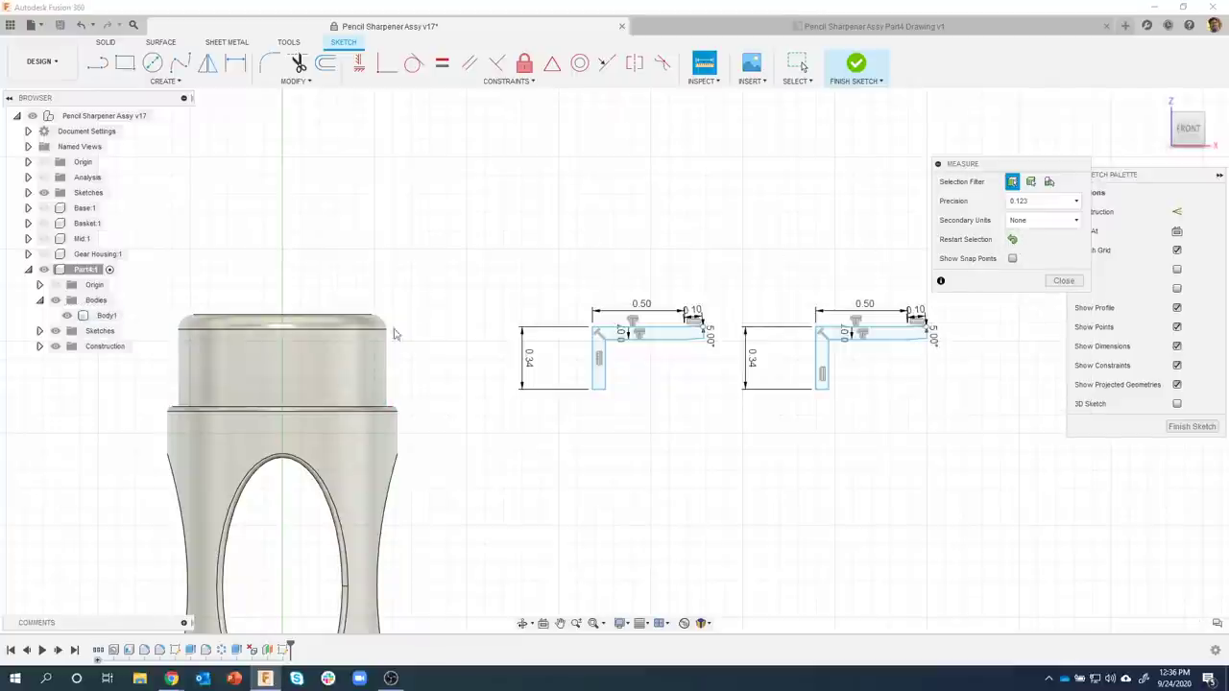
Measure the length of the circular edge around the top of the body's upper cylindrical face
click(330, 333)
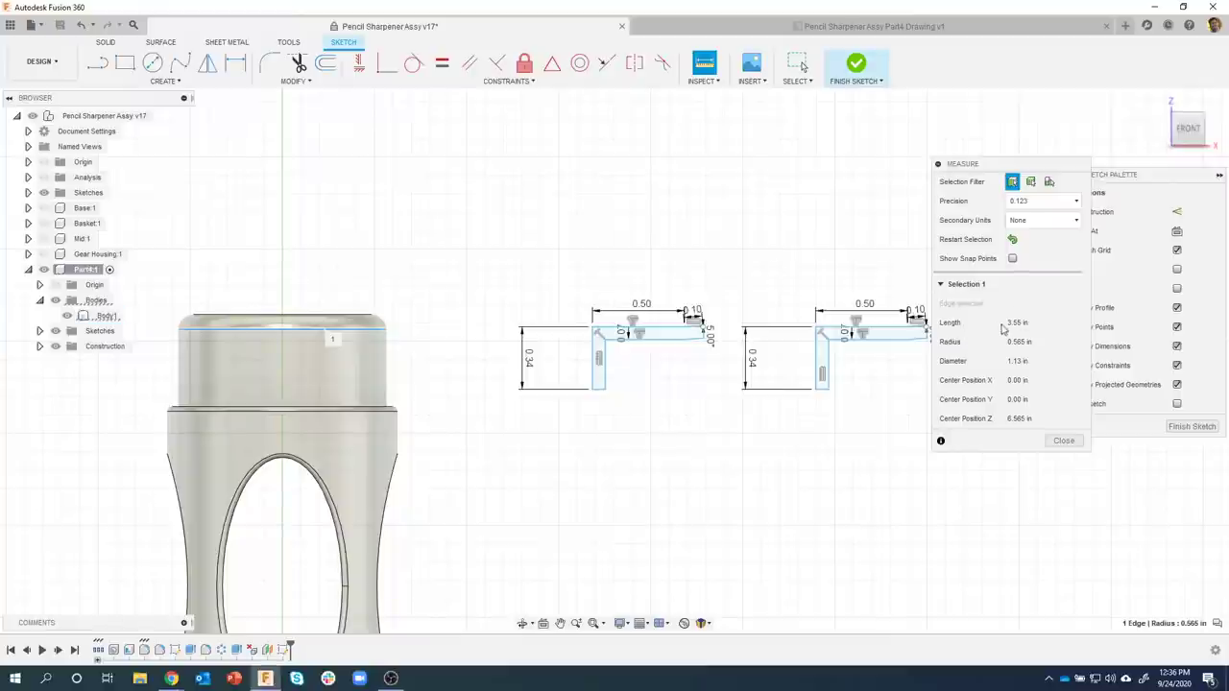
mouse_move(447, 269)
shift+middle_down()
mouse_move(391, 374)
mouse_move(297, 426)
shift+middle_up()
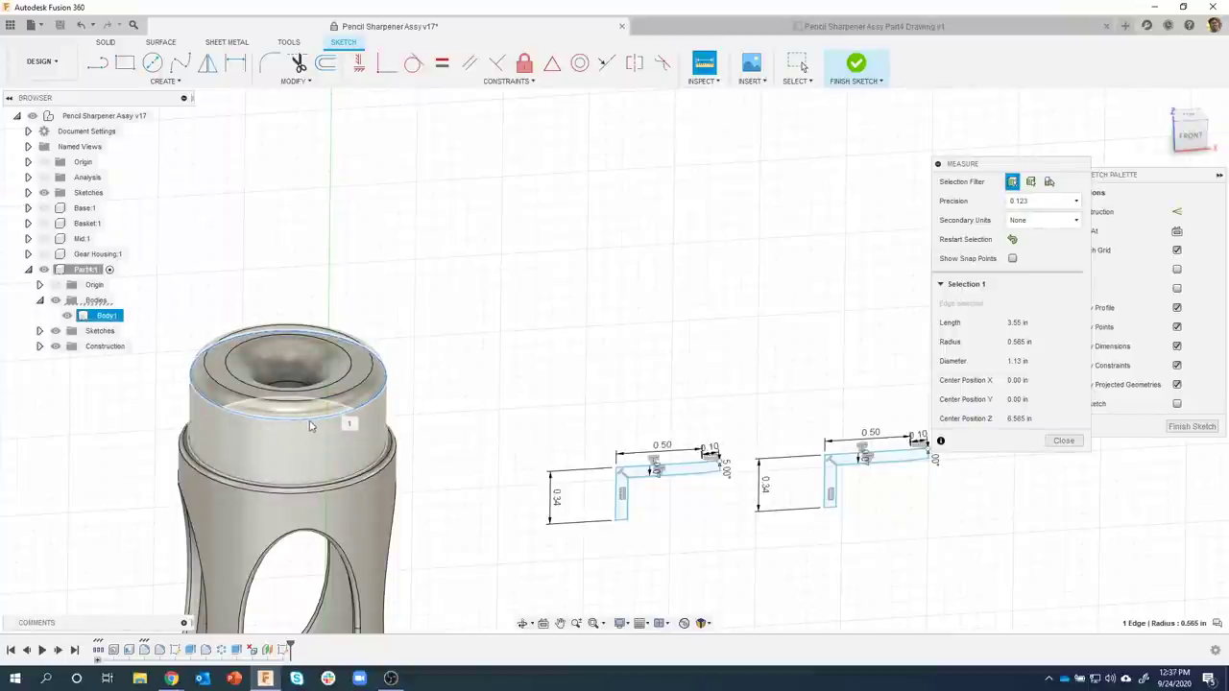
click(343, 417)
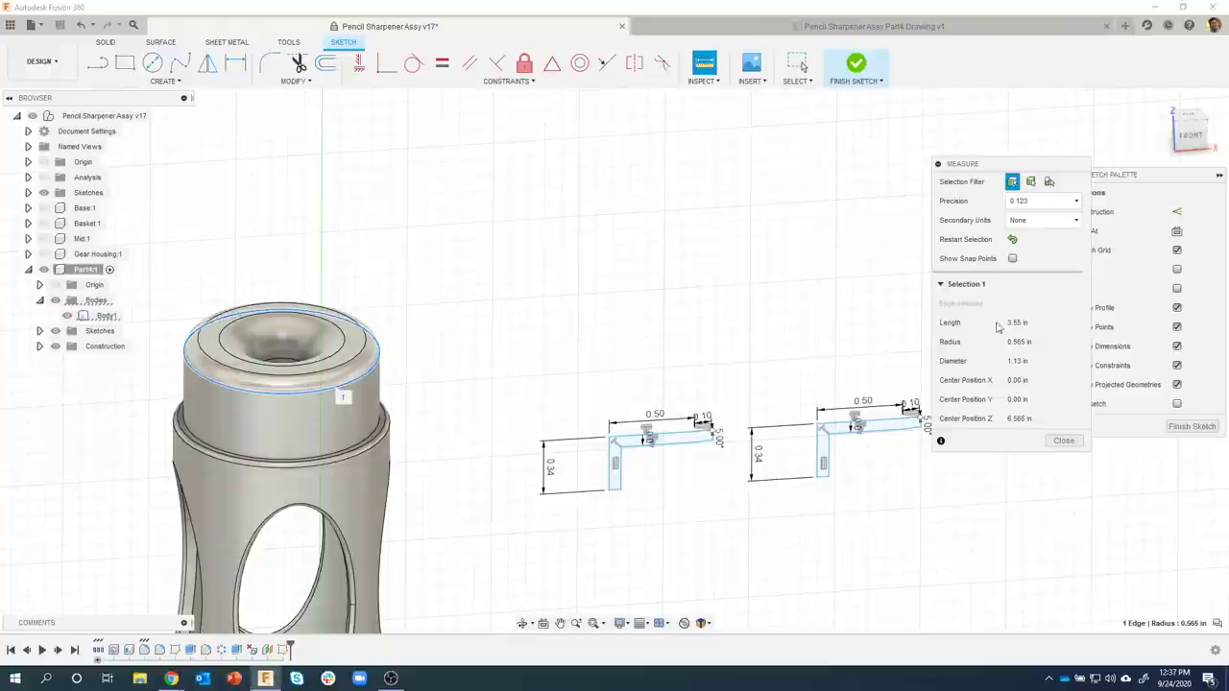
click(1063, 441)
Dimension the horizontal distance between the upper outer corners of the two L-shaped profiles at 3.55 in, viewed from the front
click(1190, 135)
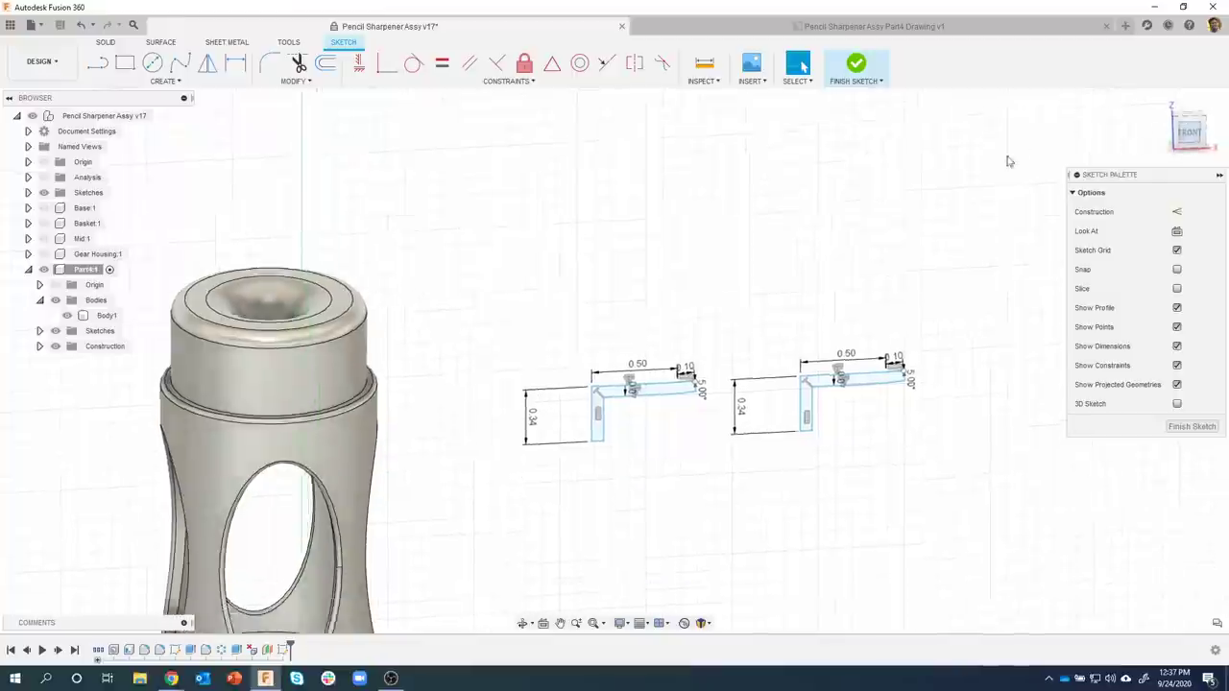
mouse_move(493, 271)
middle_down()
mouse_move(524, 452)
mouse_move(545, 478)
middle_up()
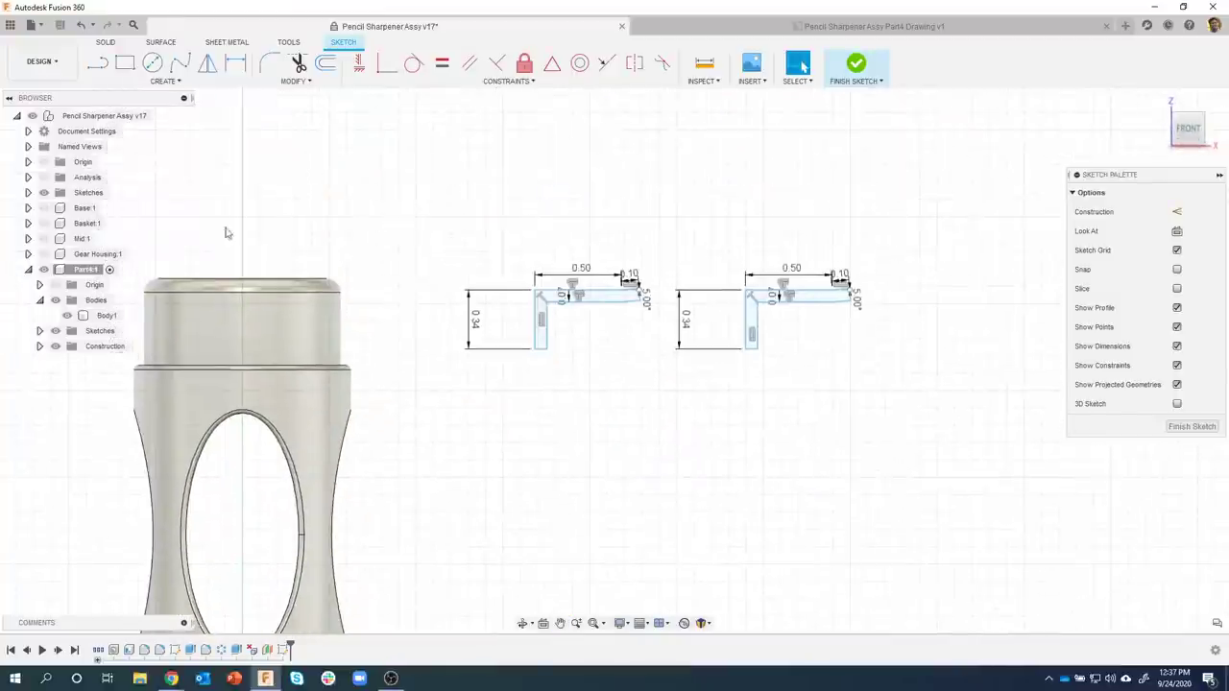
click(236, 65)
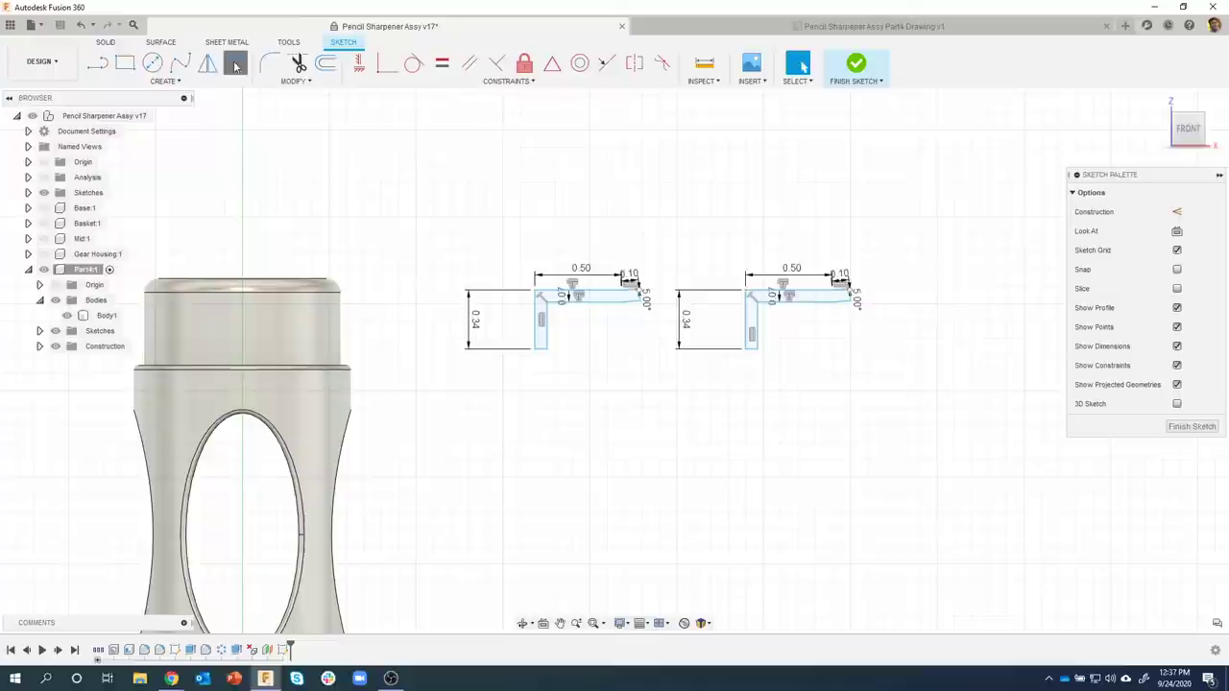
click(535, 291)
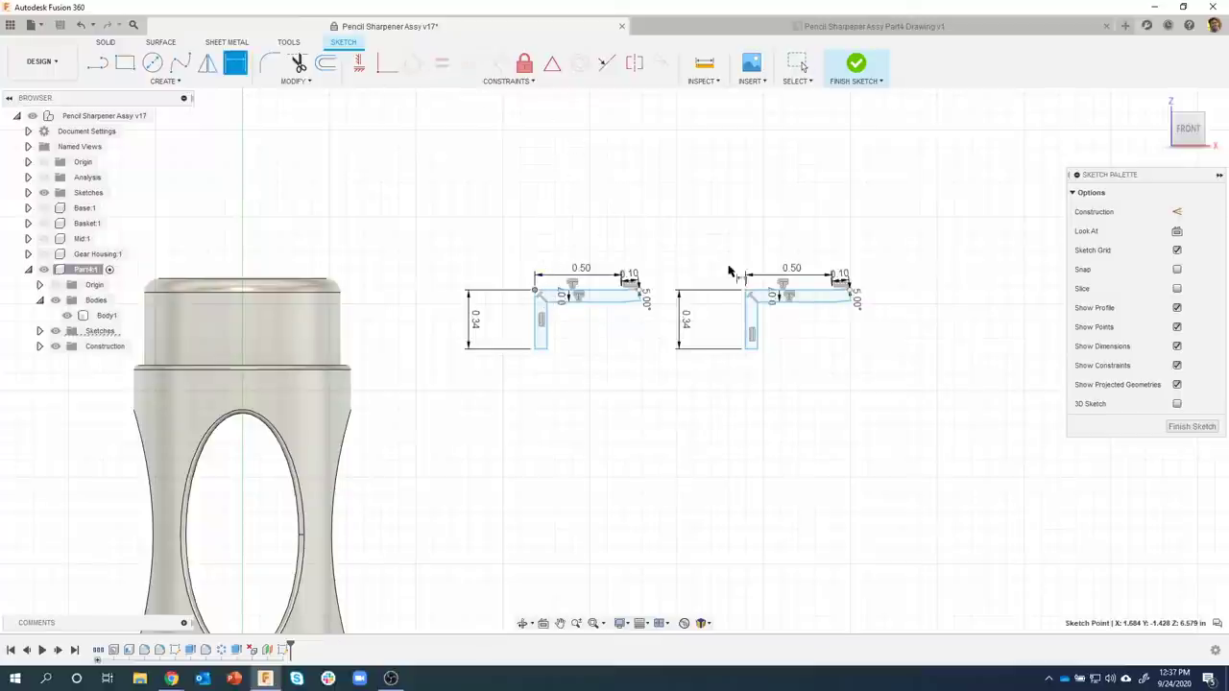
click(746, 288)
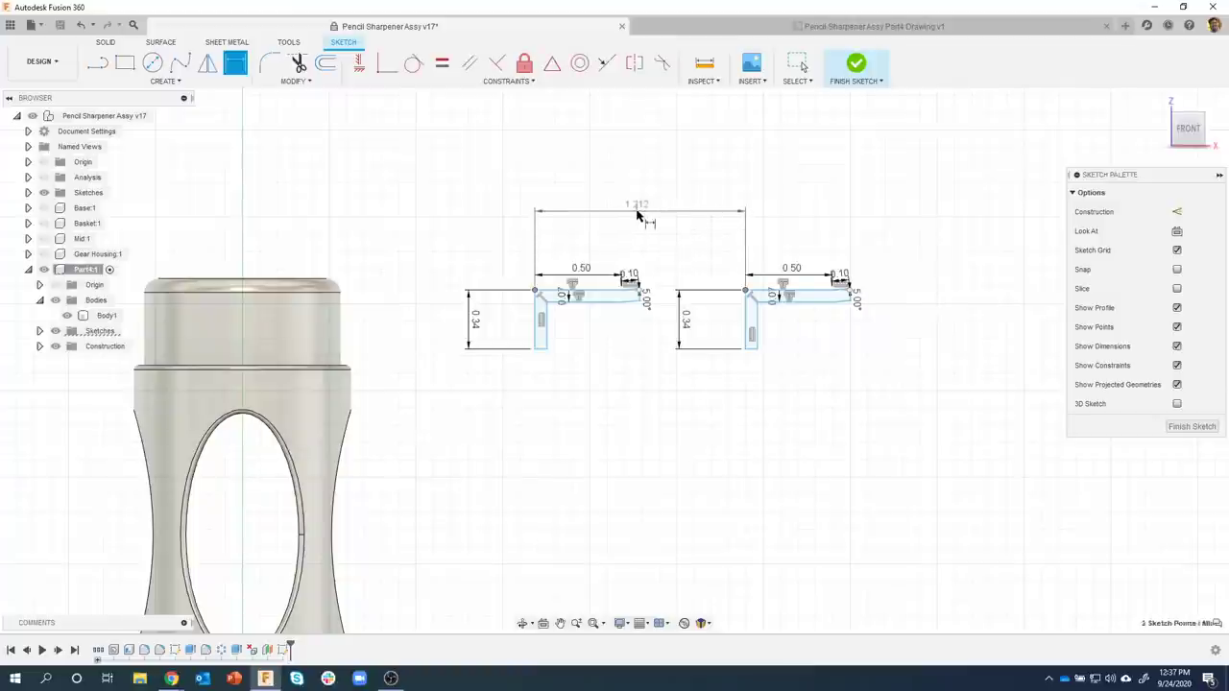
click(636, 212)
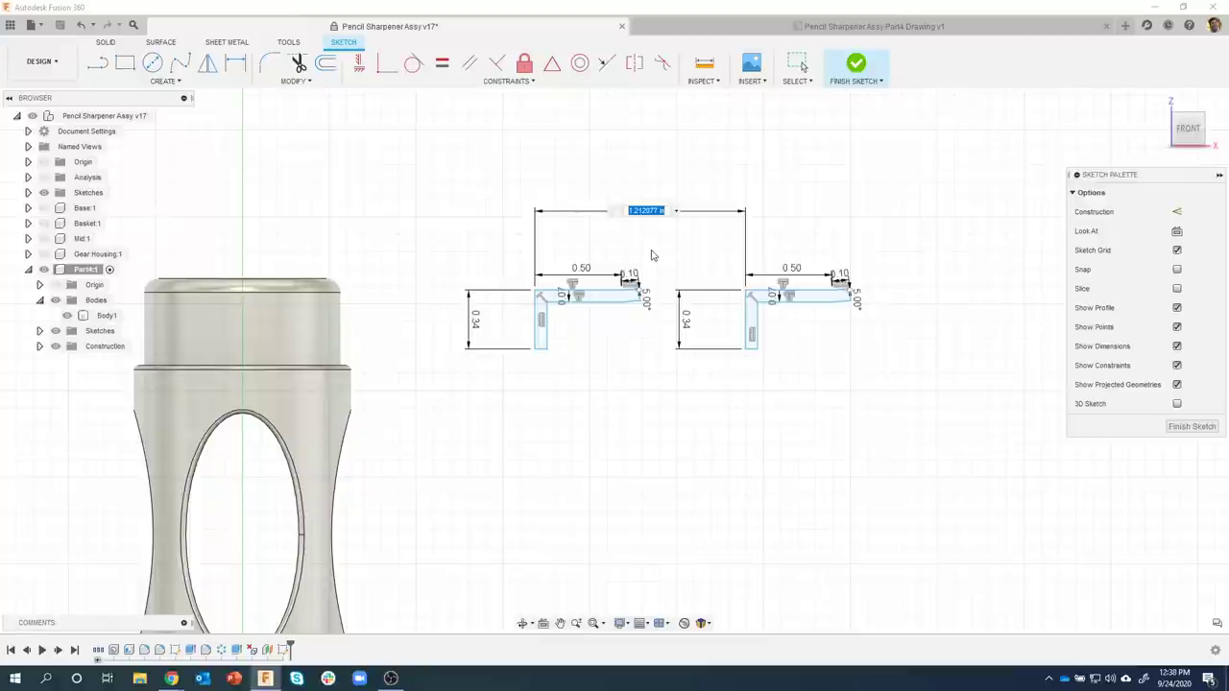
text(3.55 in)
key(Return)
scroll(651, 254, down, 5)
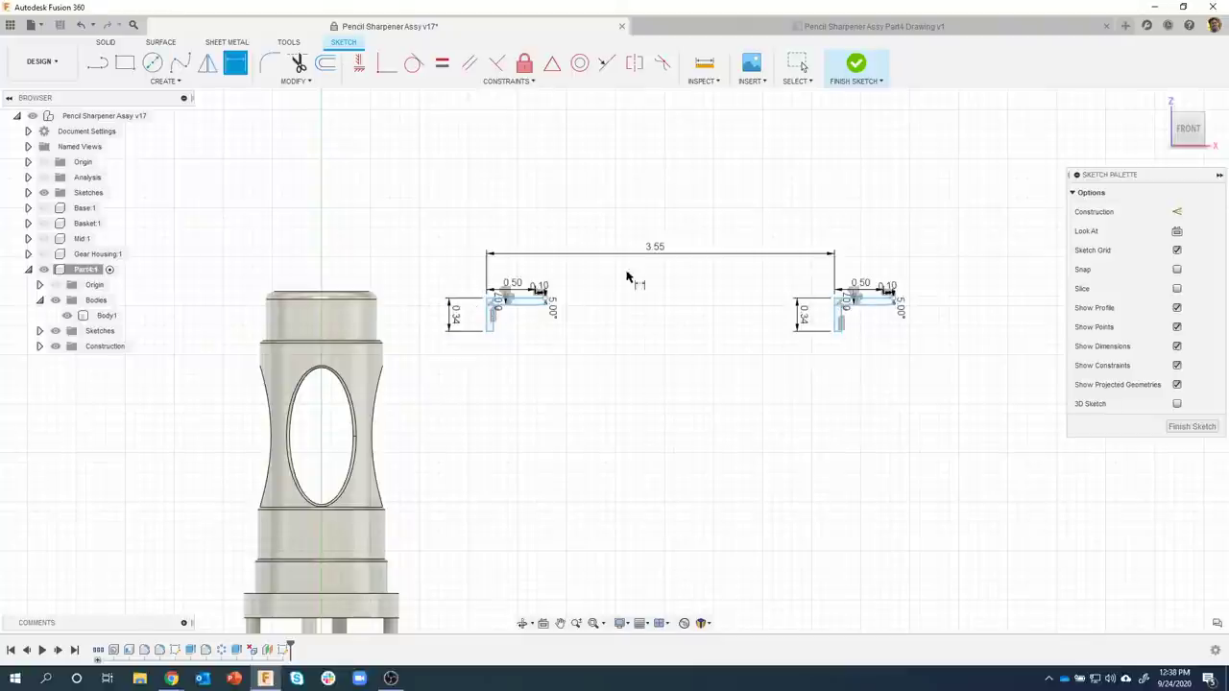
key(Escape)
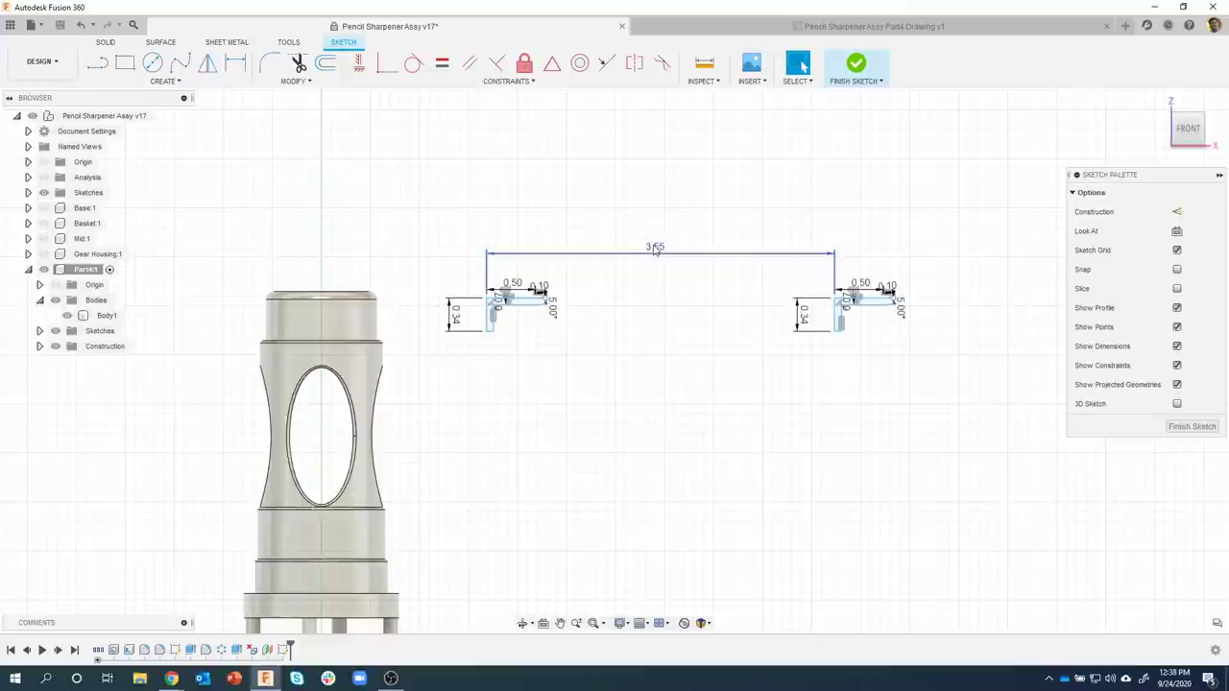
Halve the horizontal distance between the two L-shaped profiles by setting that dimension to 3.55 in /2
double_click(654, 248)
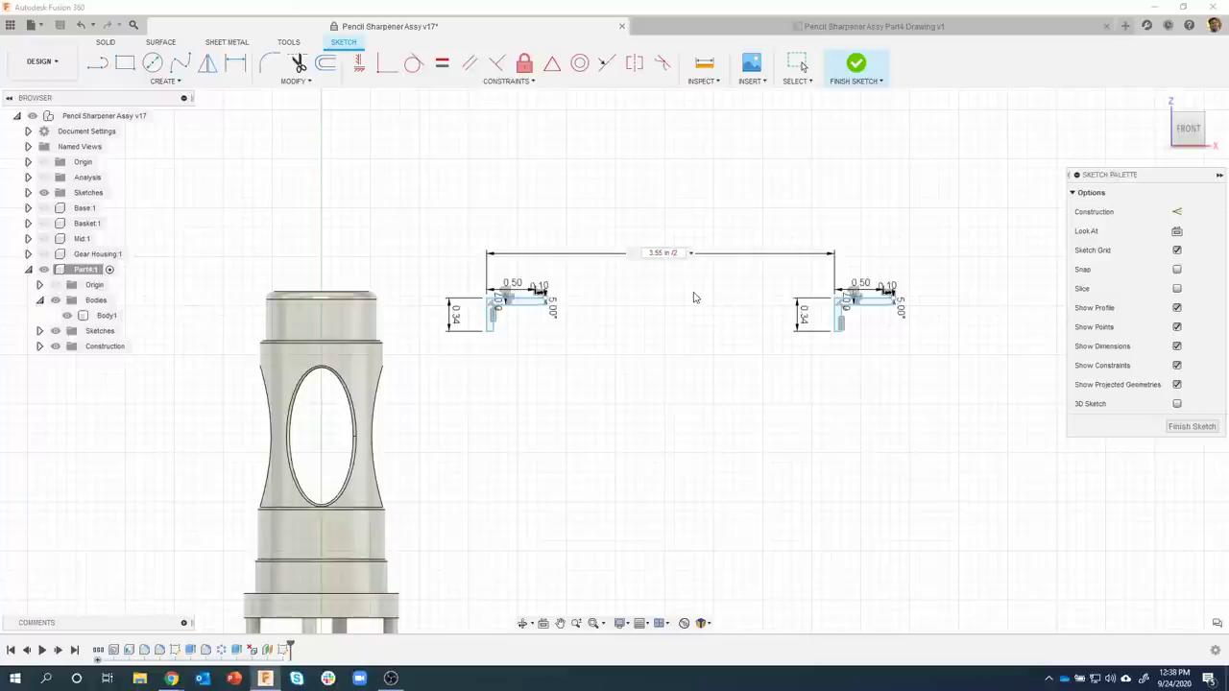
key(Return)
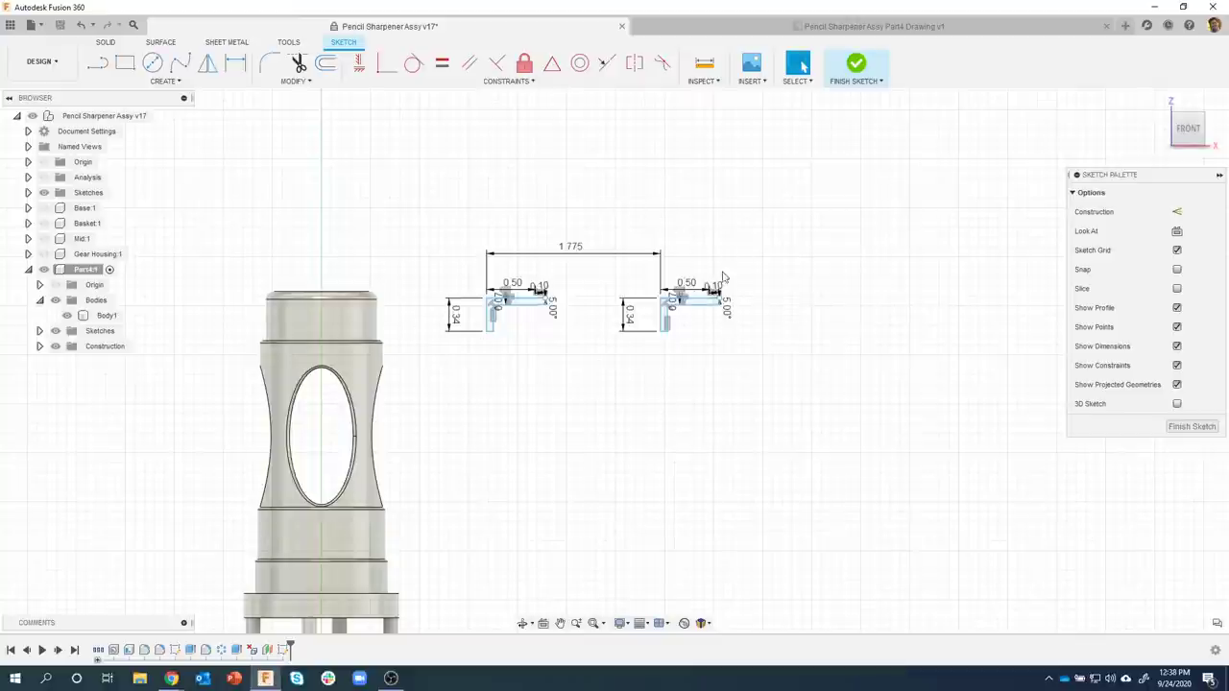
click(663, 317)
shift+middle_drag(316, 321, 508, 257)
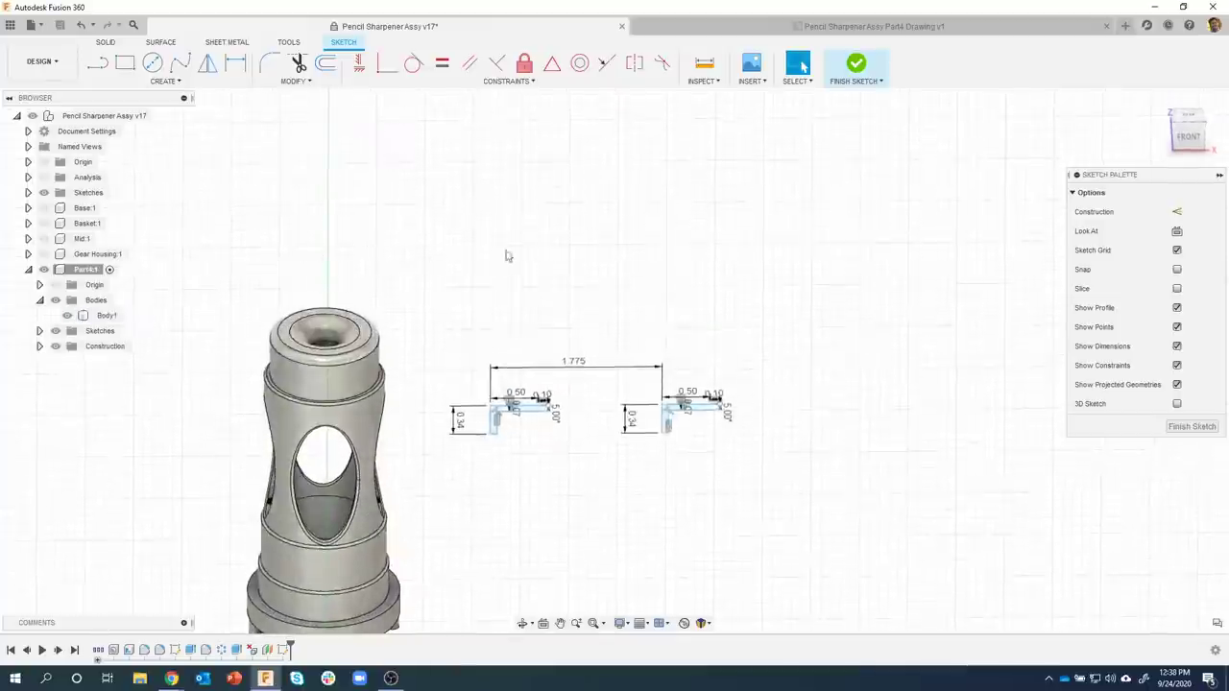
click(1188, 134)
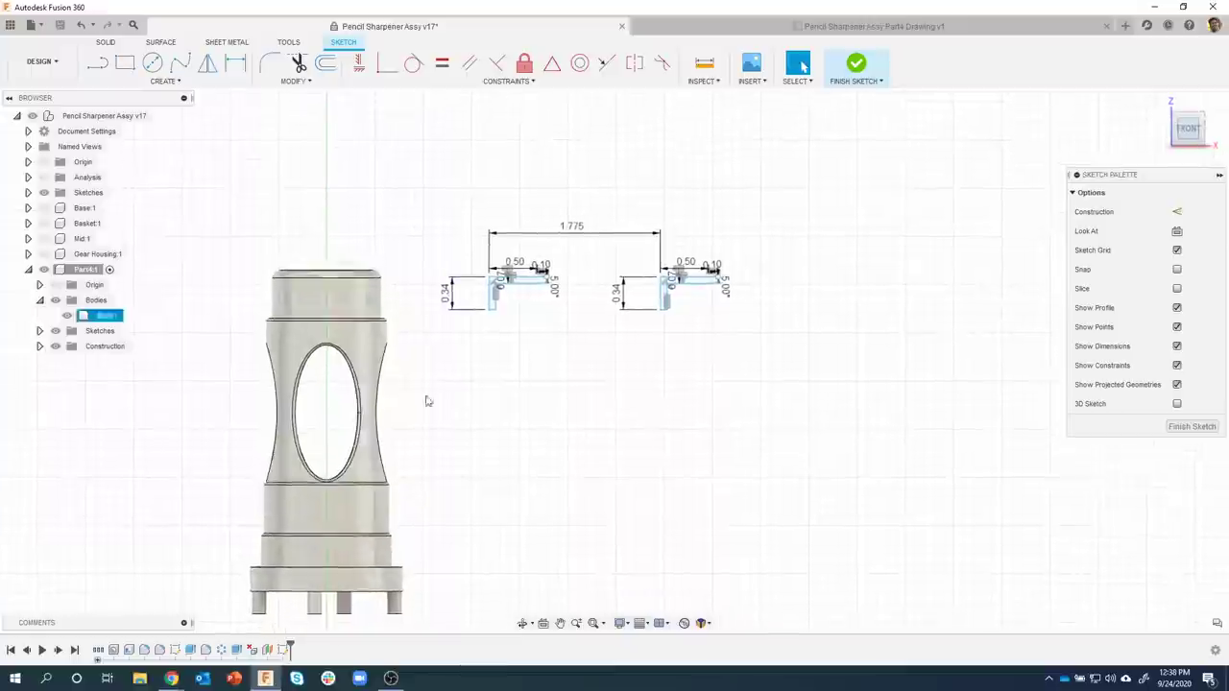
Apply a collinear constraint between the short bottom edges of the two L-shaped profiles
scroll(428, 402, up, 4)
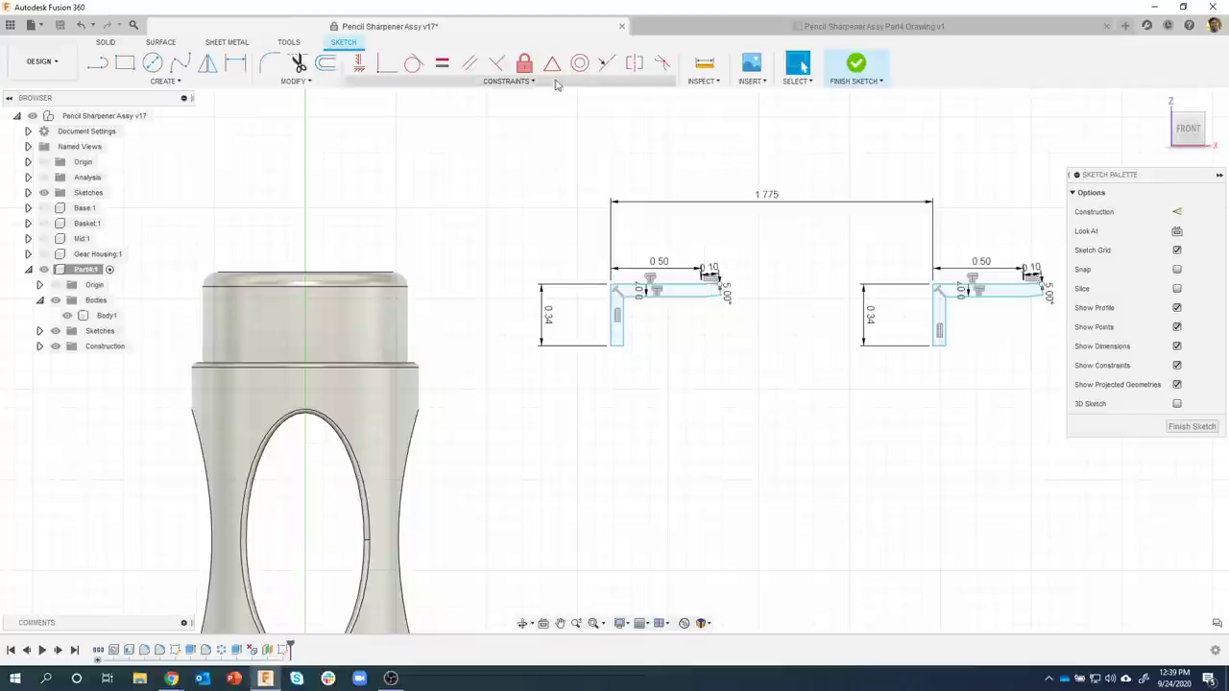
click(607, 62)
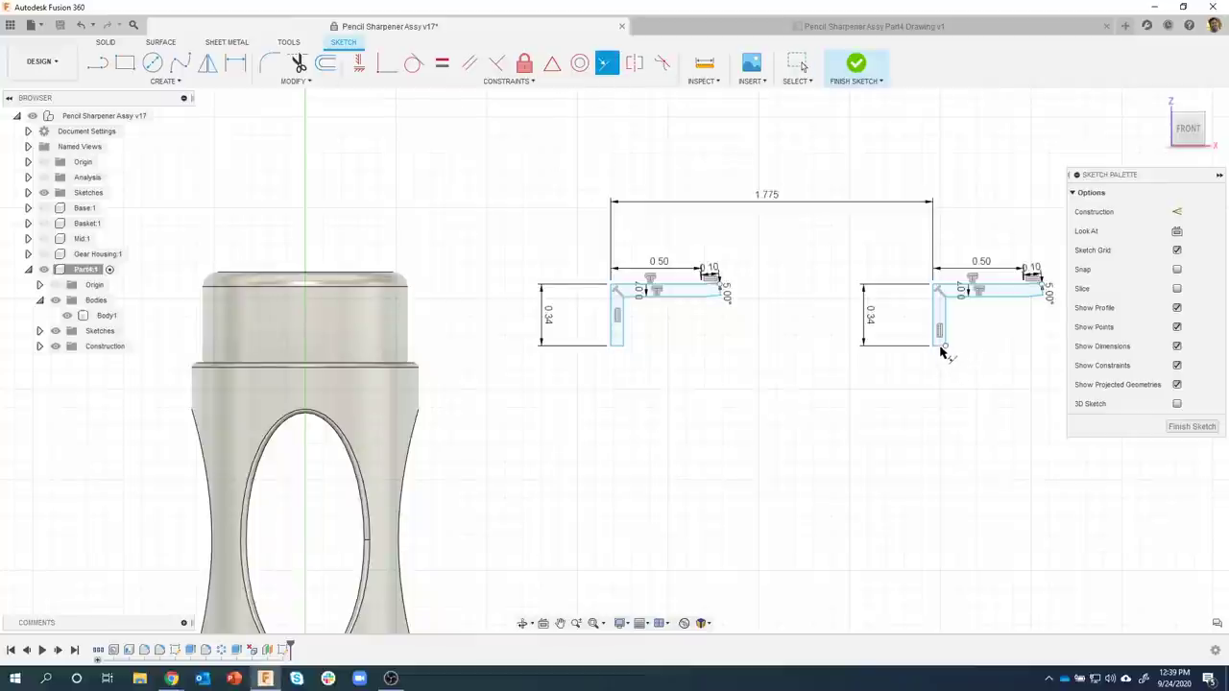
scroll(941, 351, up, 5)
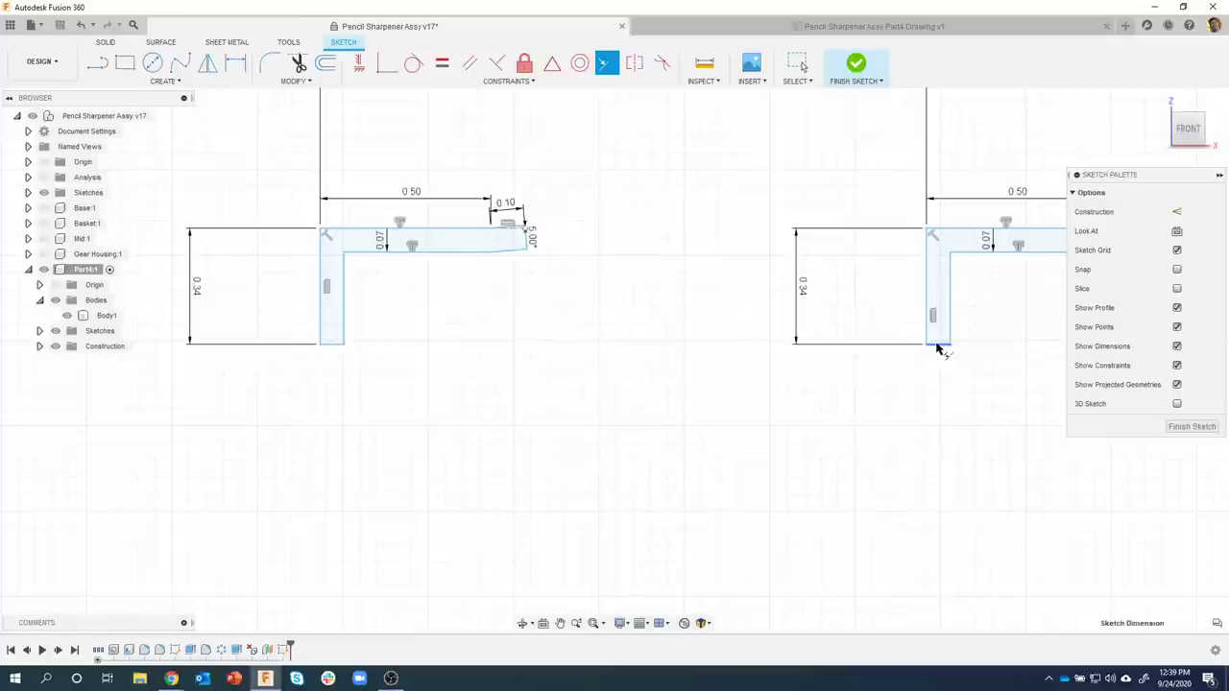
click(938, 344)
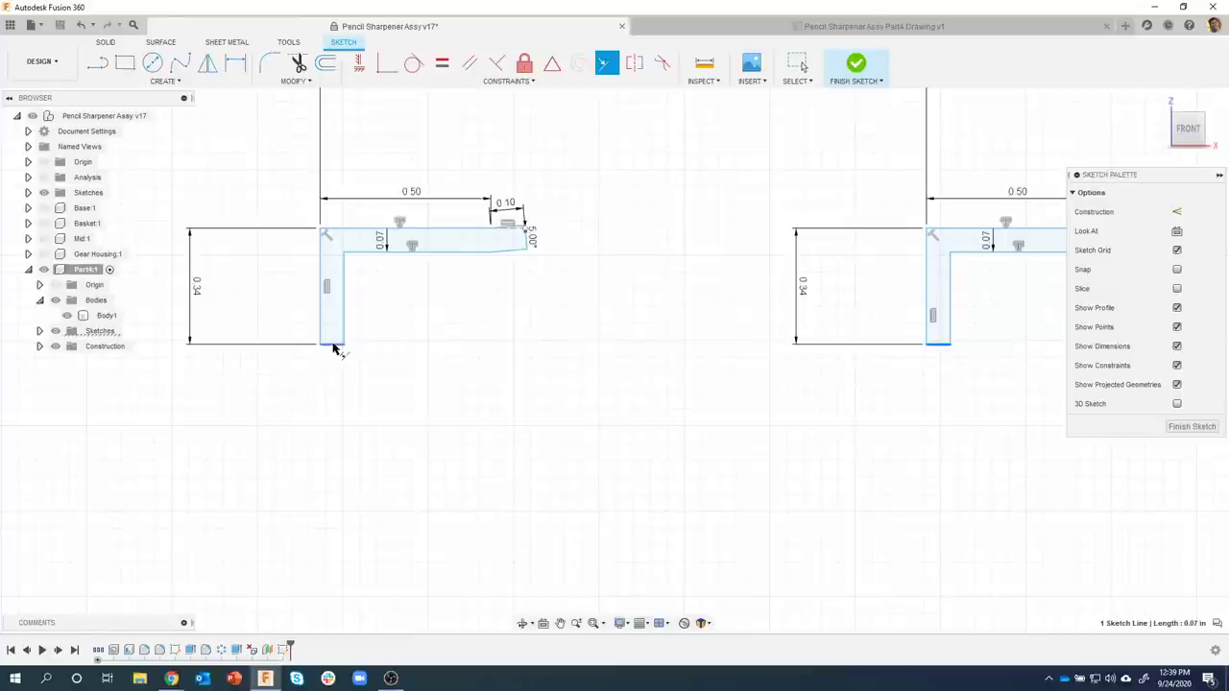
scroll(400, 431, down, 3)
middle_drag(397, 425, 551, 417)
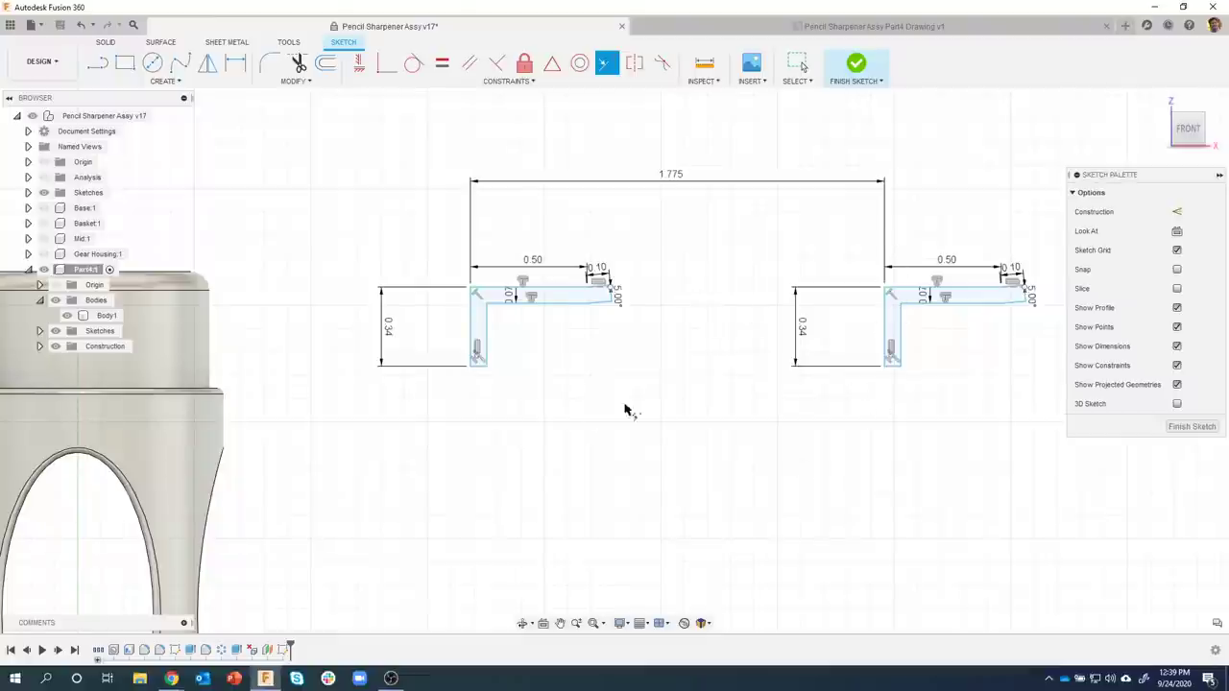
scroll(624, 411, down, 2)
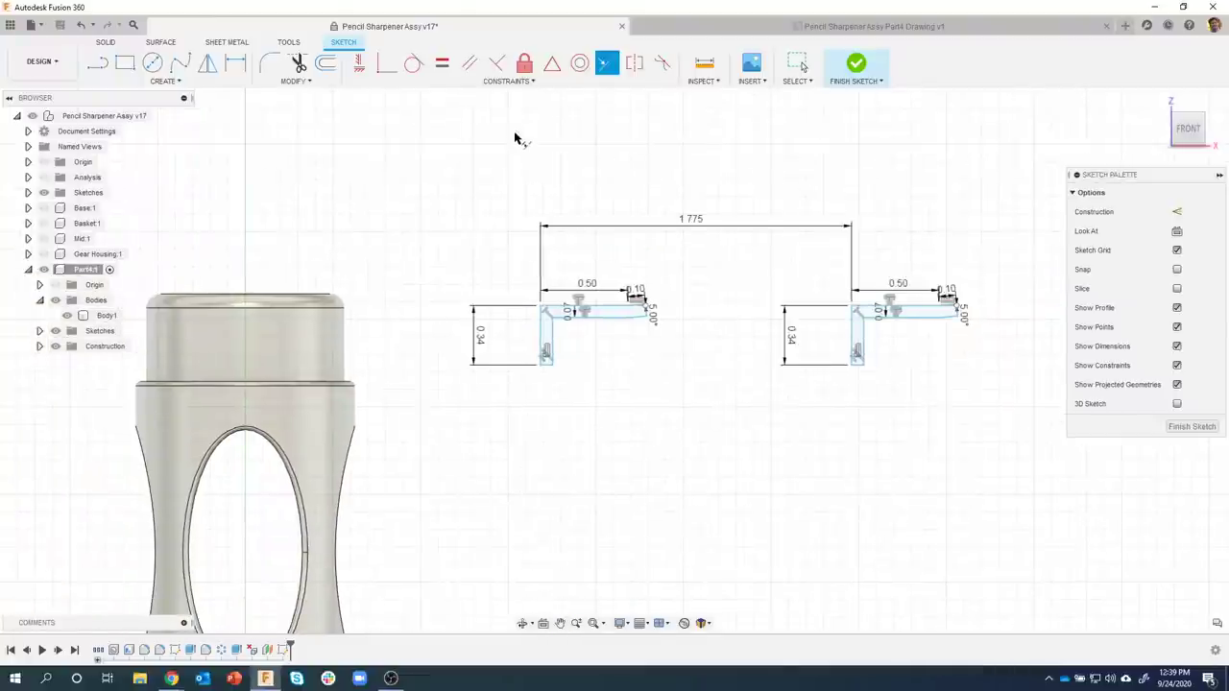
click(554, 67)
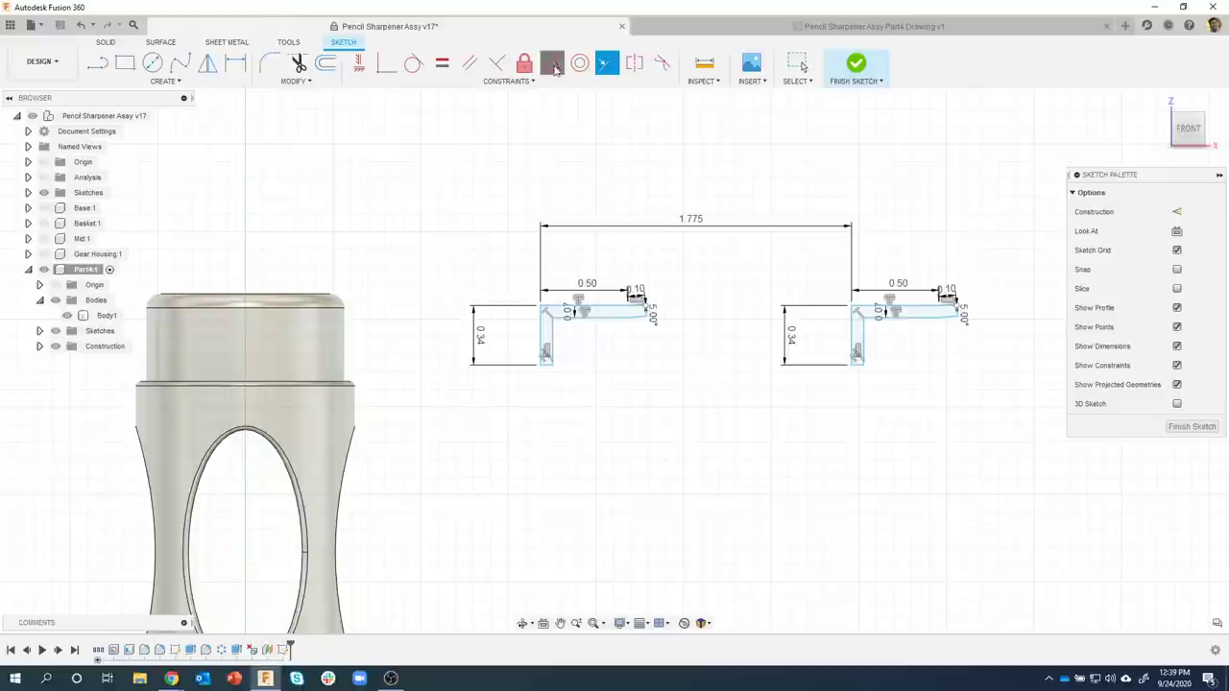
click(543, 373)
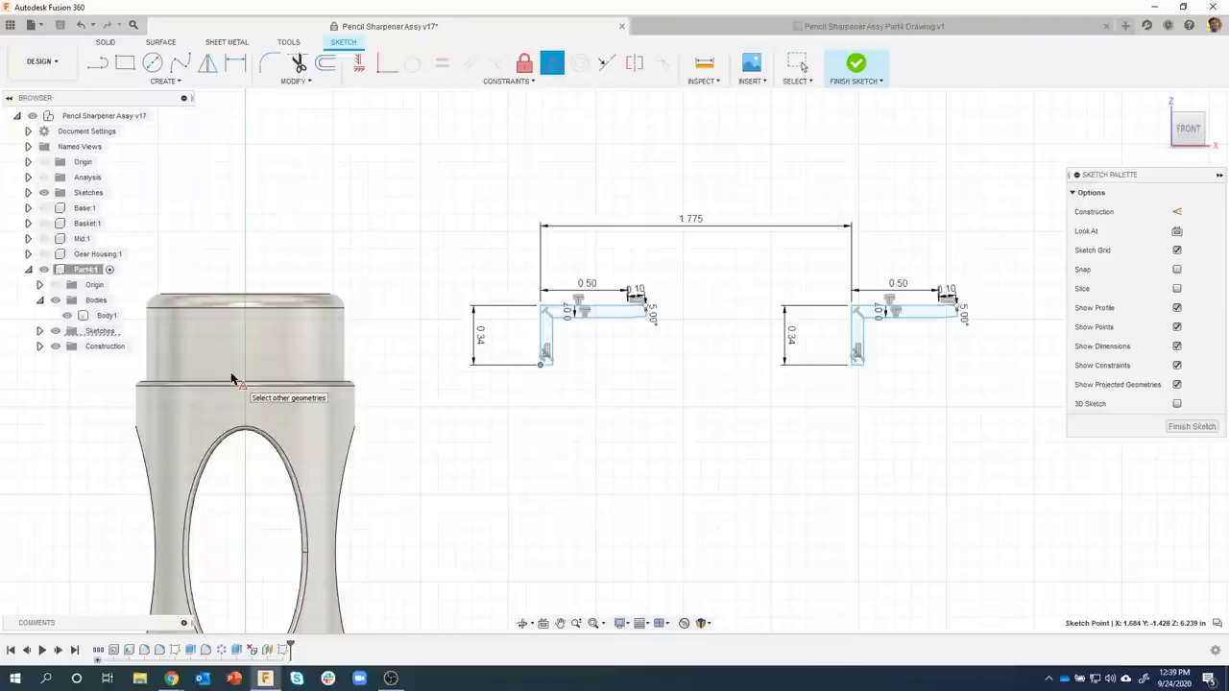
key(Escape)
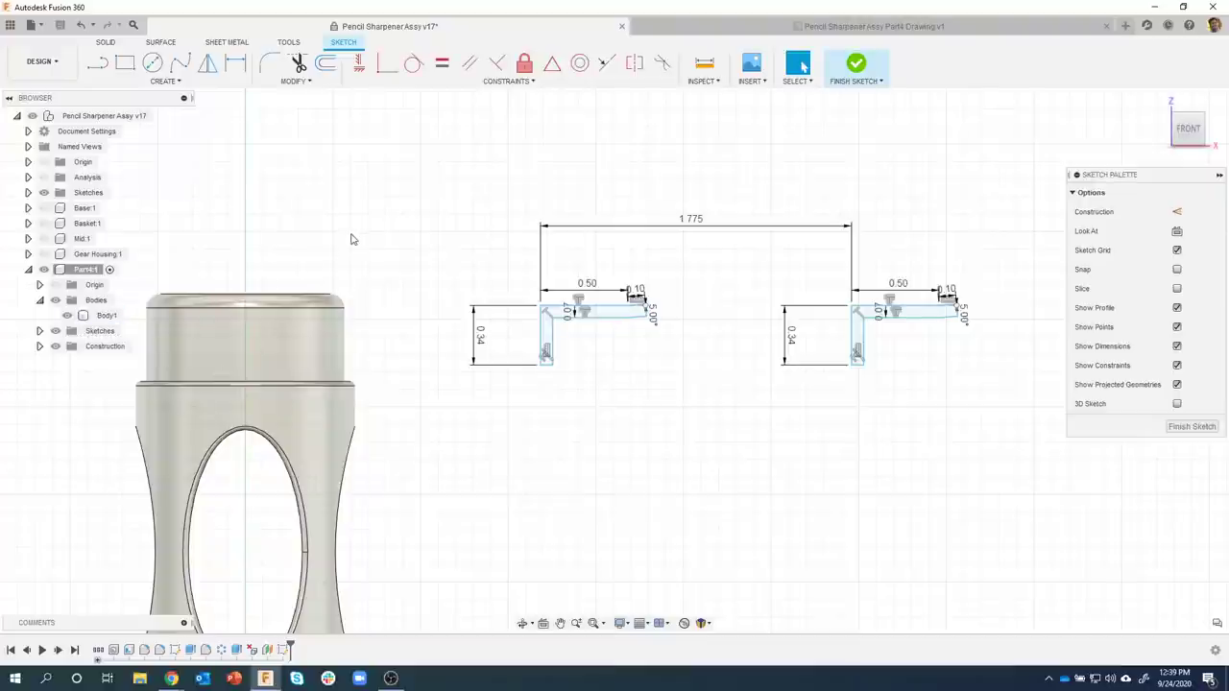
Project the circular shoulder edge below the body's upper cylindrical face into the sketch, using the specified-entities filter with the projection link on
key(p)
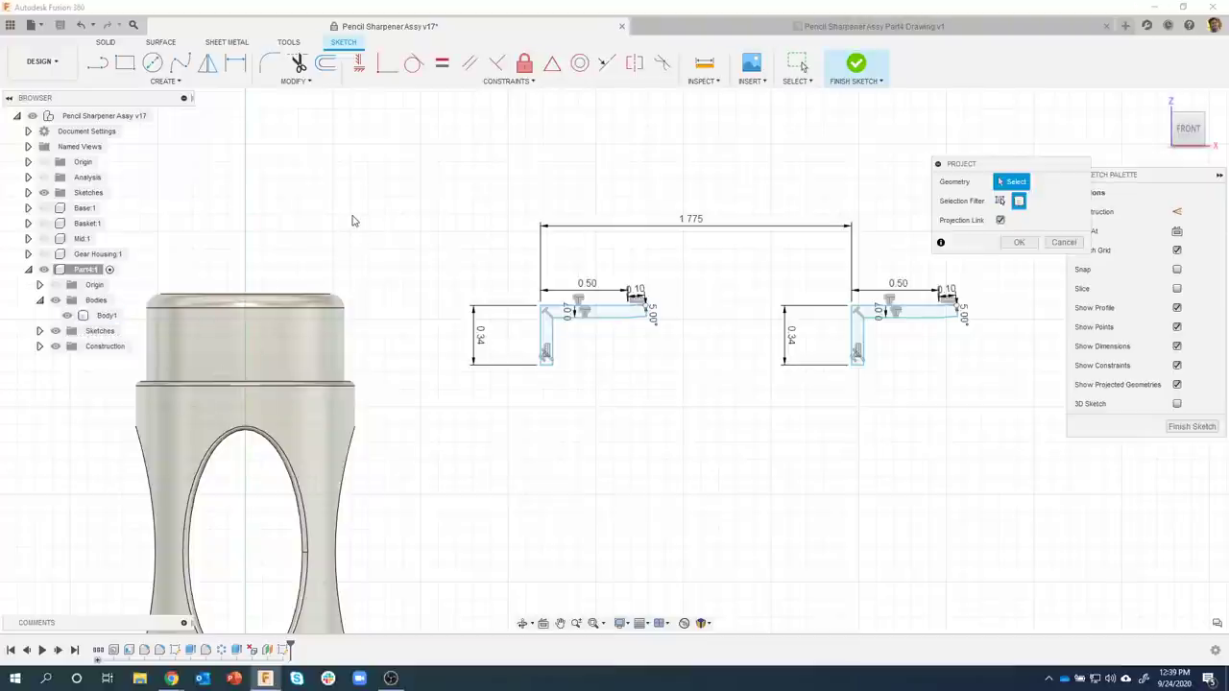
click(998, 202)
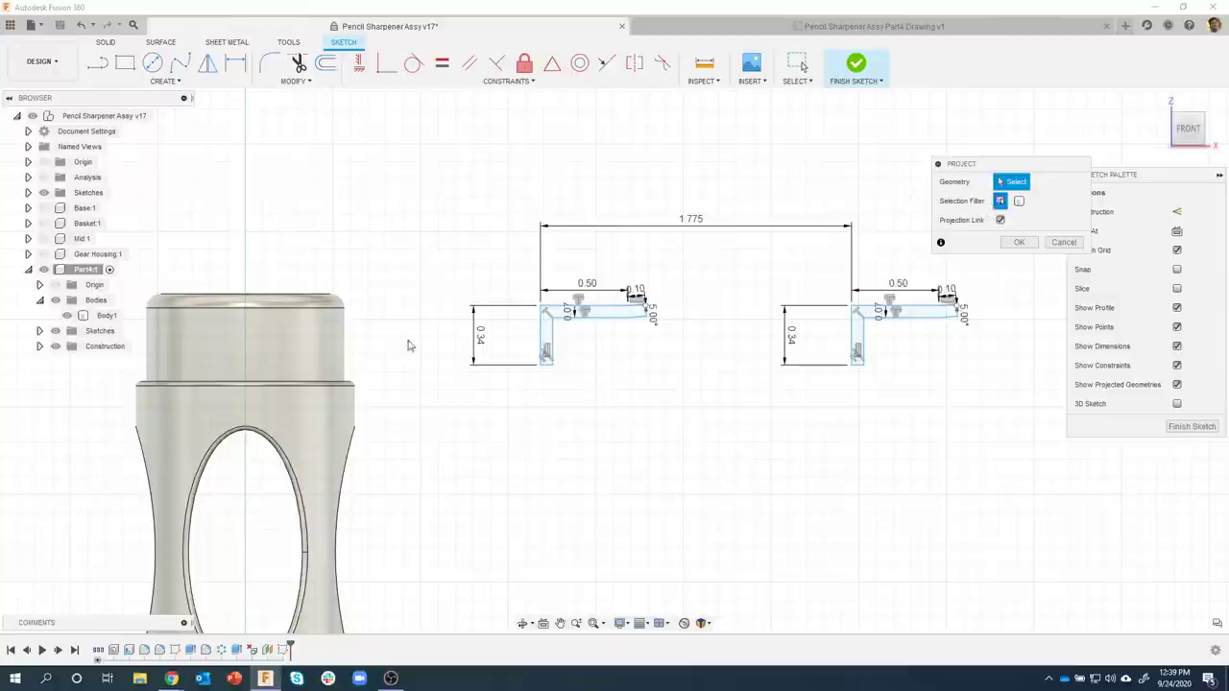
click(302, 384)
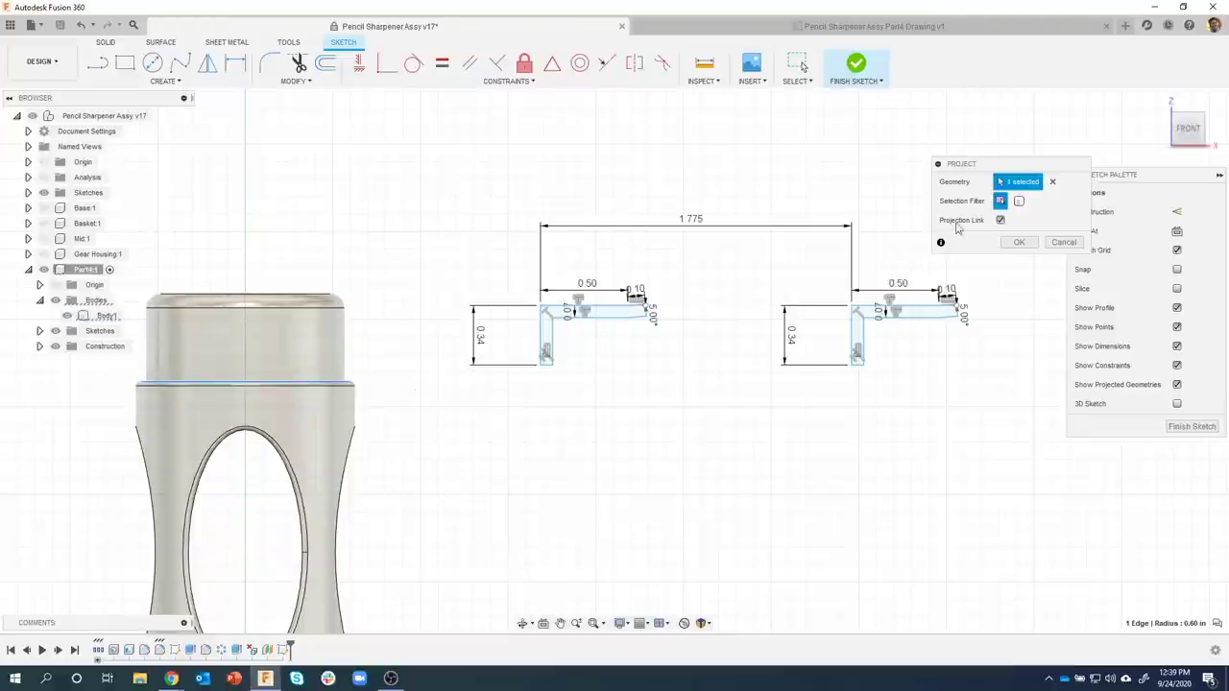
click(1018, 242)
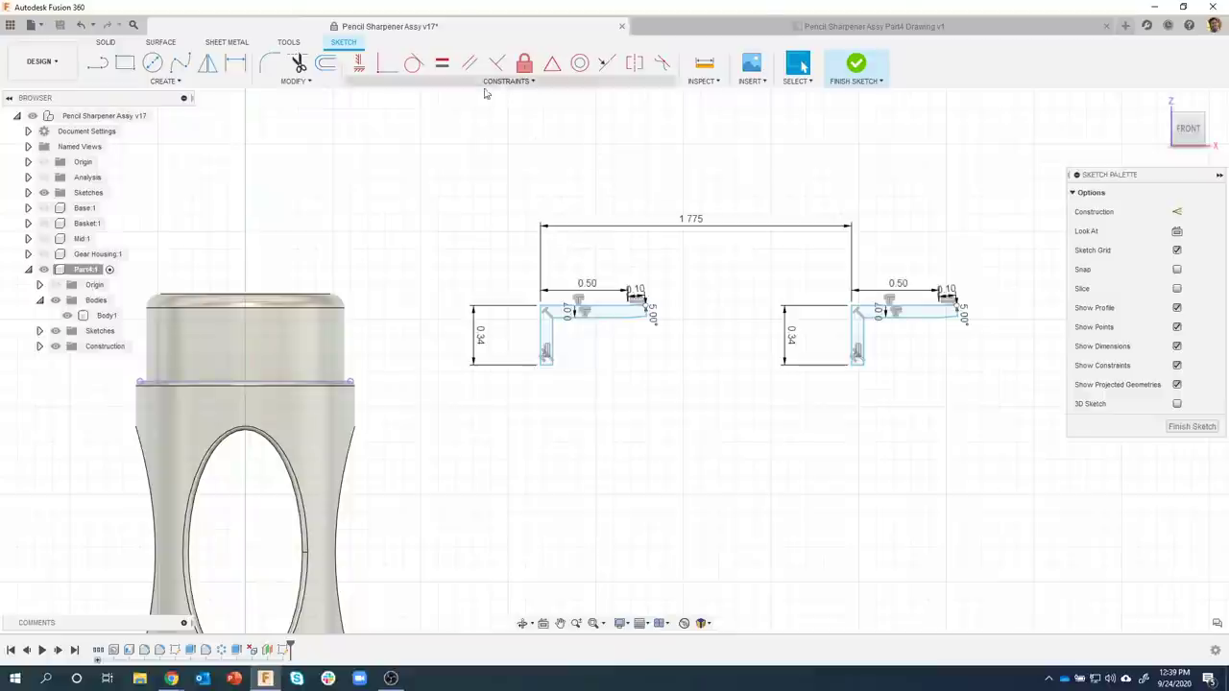
Constrain the lower outer corner of the original L-shaped profile to the midpoint of the projected shoulder edge, and finish the sketch
click(552, 64)
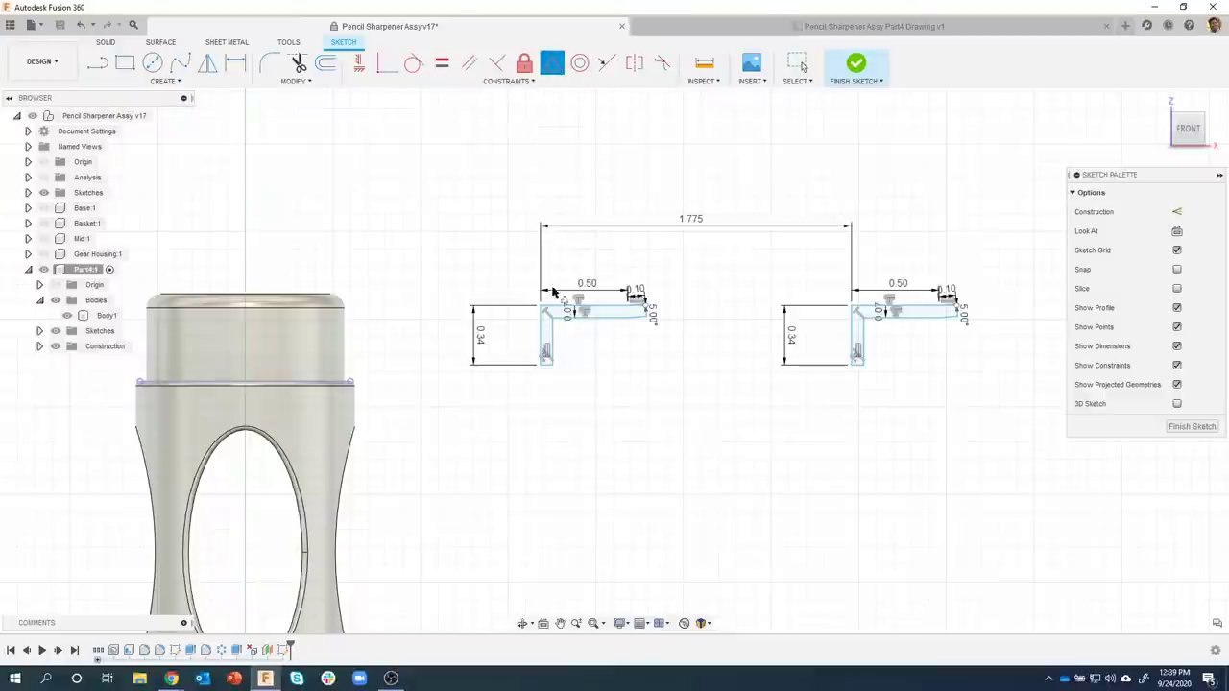
click(541, 366)
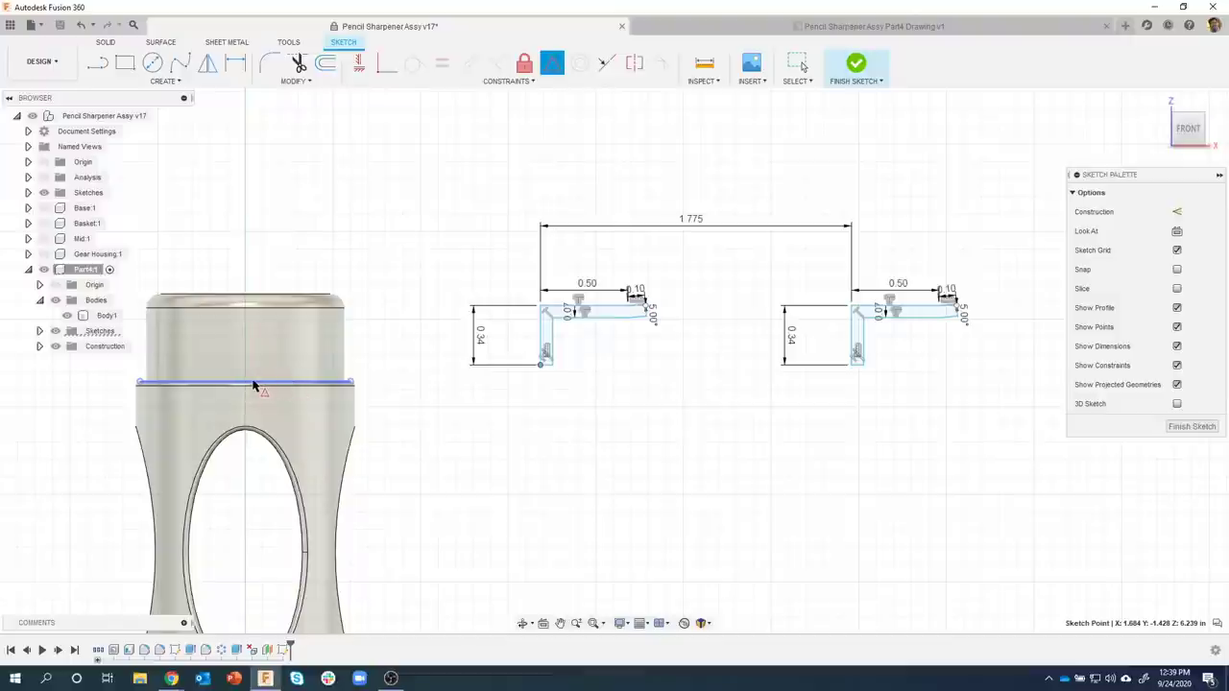
click(287, 385)
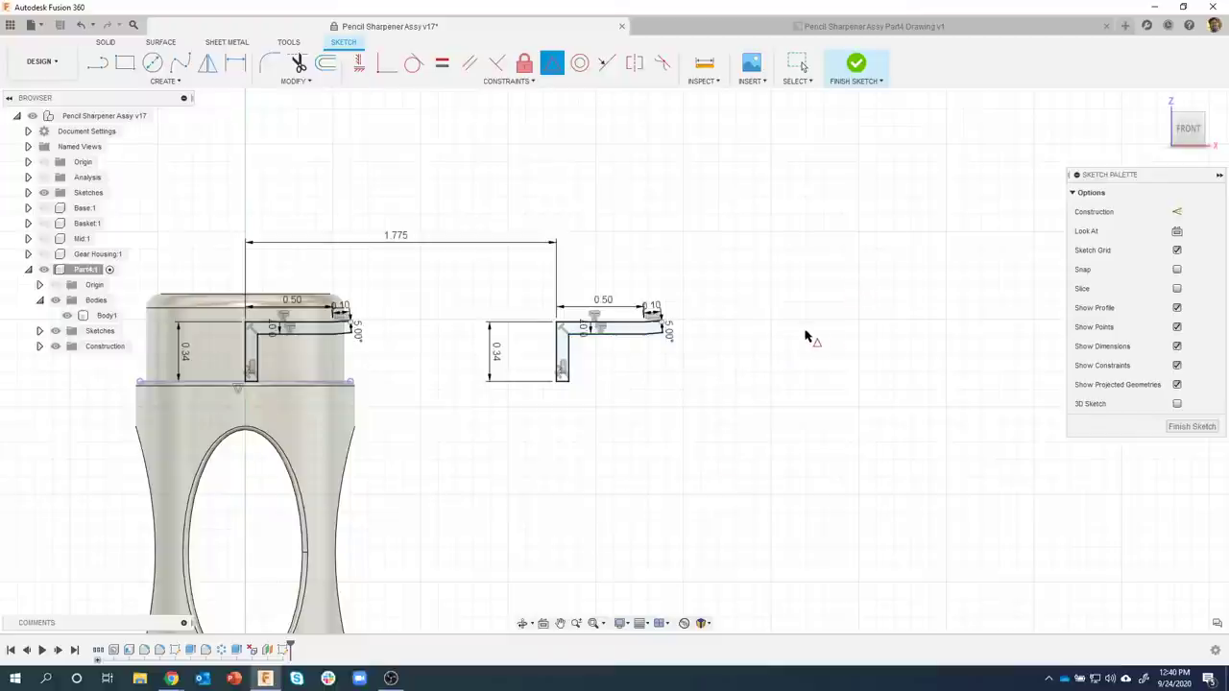
click(855, 64)
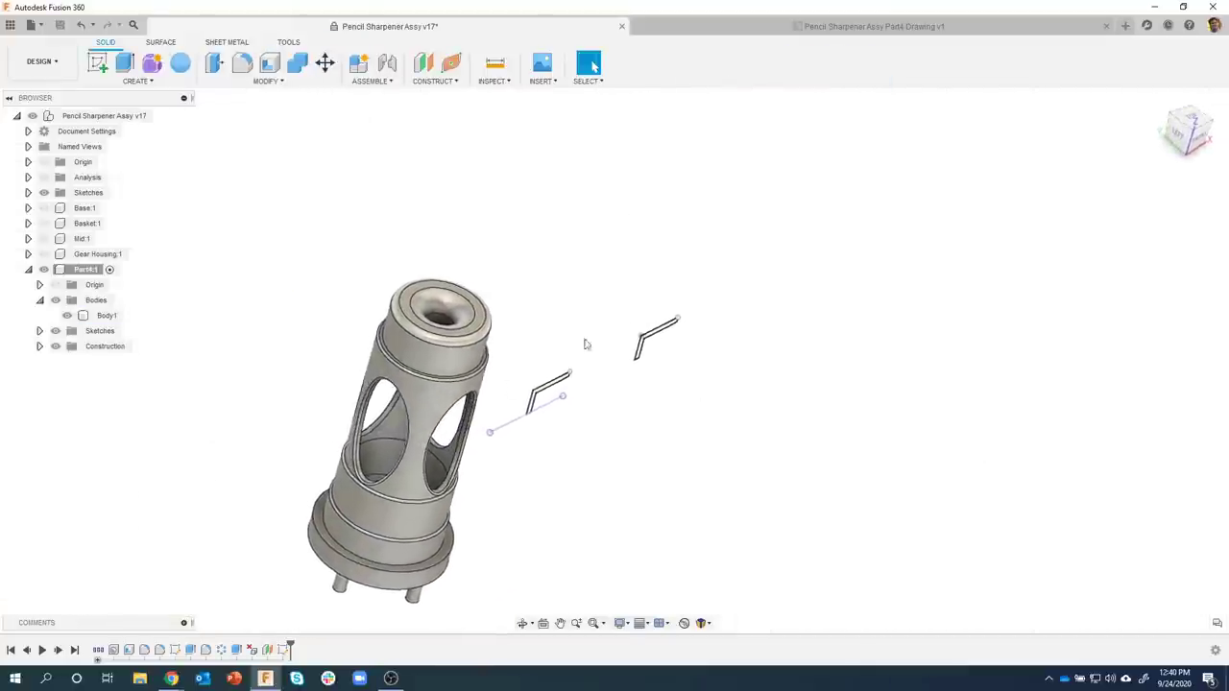
Start an Emboss feature with both L-shaped profiles selected and ready the face selection
mouse_move(585, 343)
shift+middle_down()
mouse_move(799, 263)
mouse_move(586, 162)
mouse_move(263, 116)
shift+middle_up()
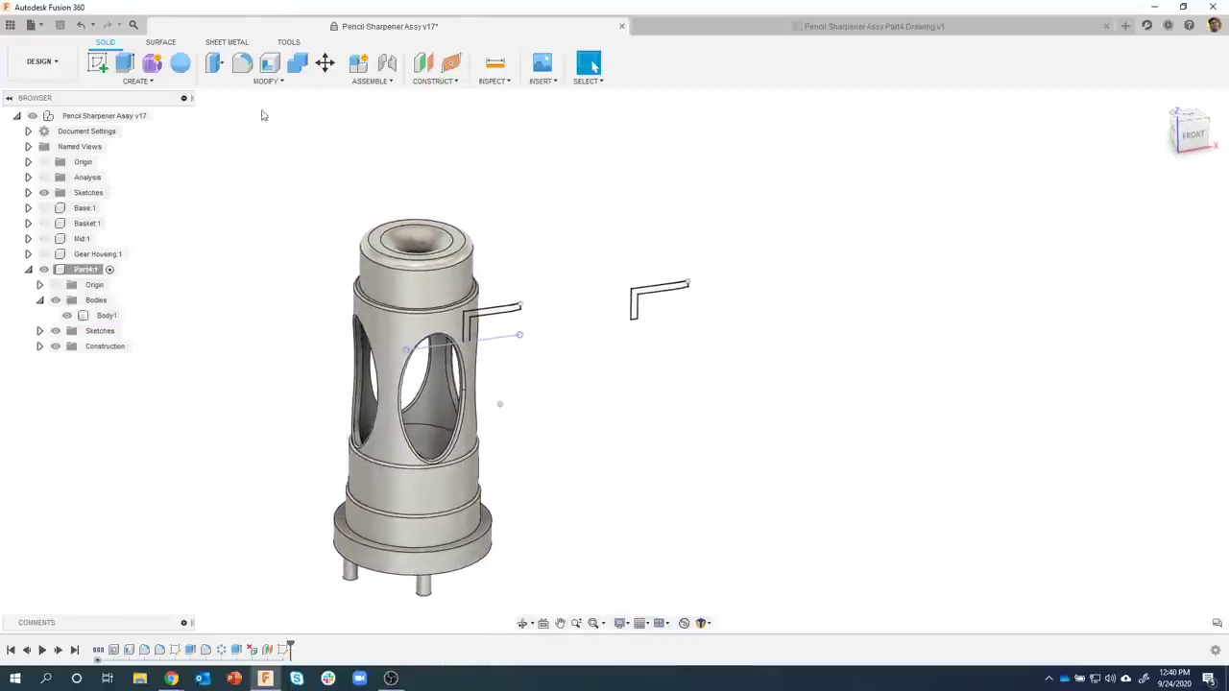
click(138, 80)
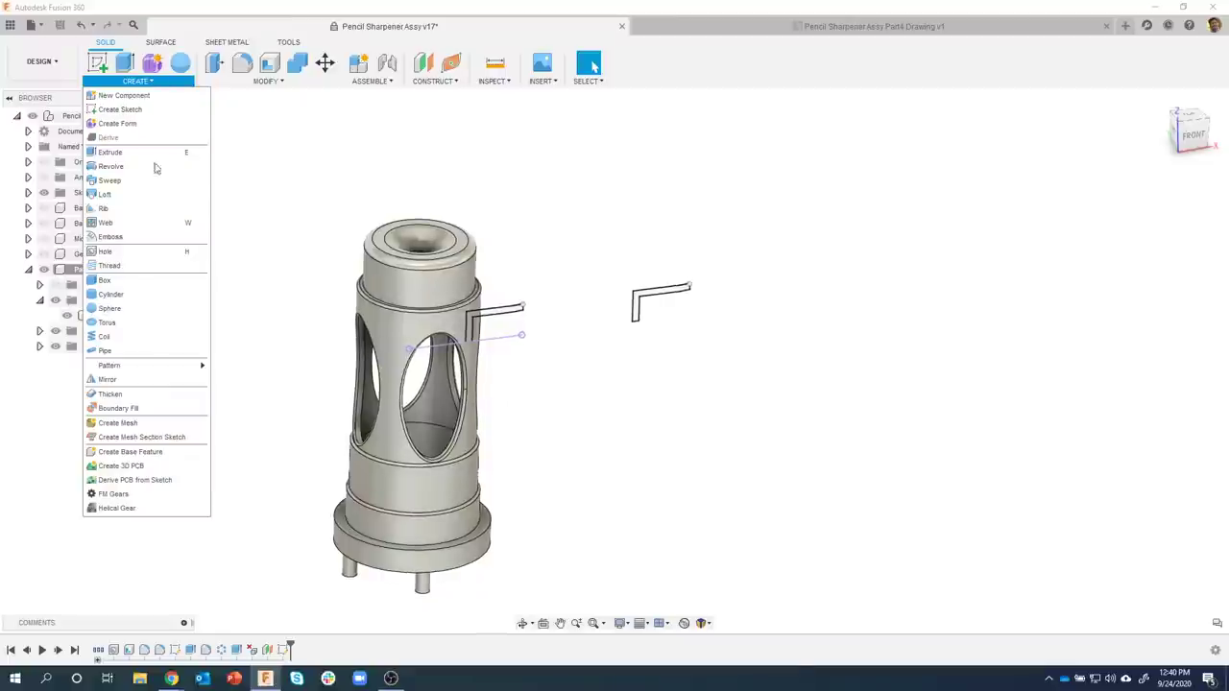
click(135, 240)
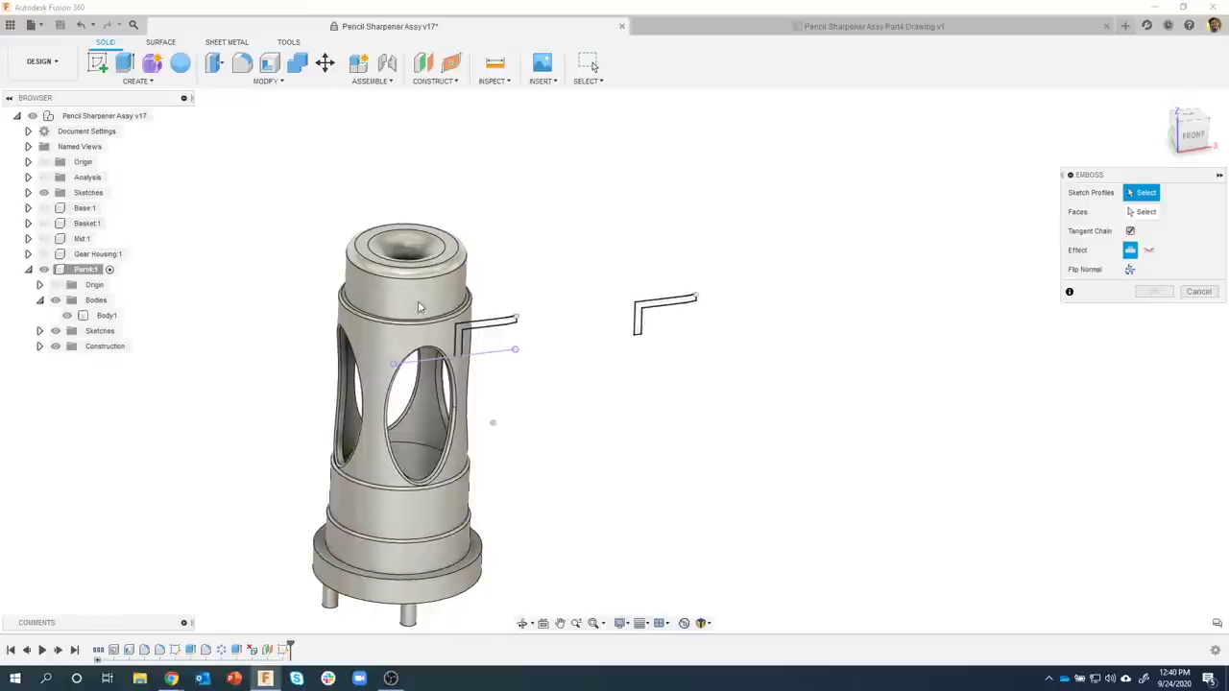
click(507, 335)
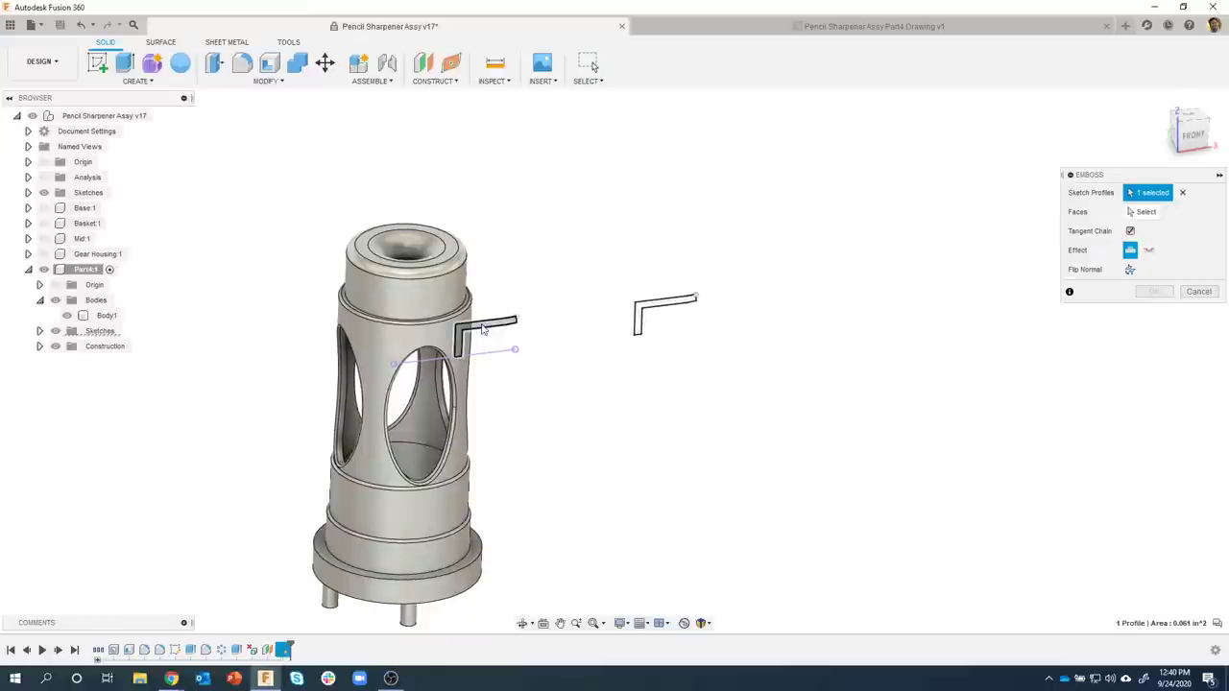
click(660, 312)
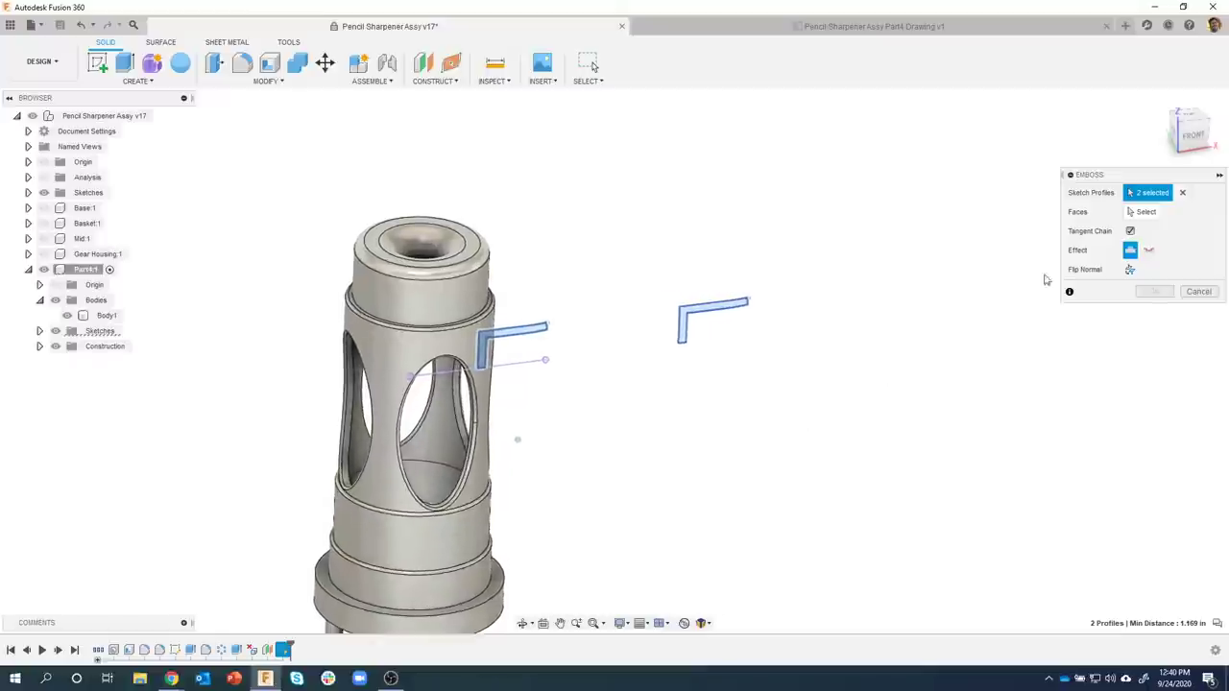
click(1144, 212)
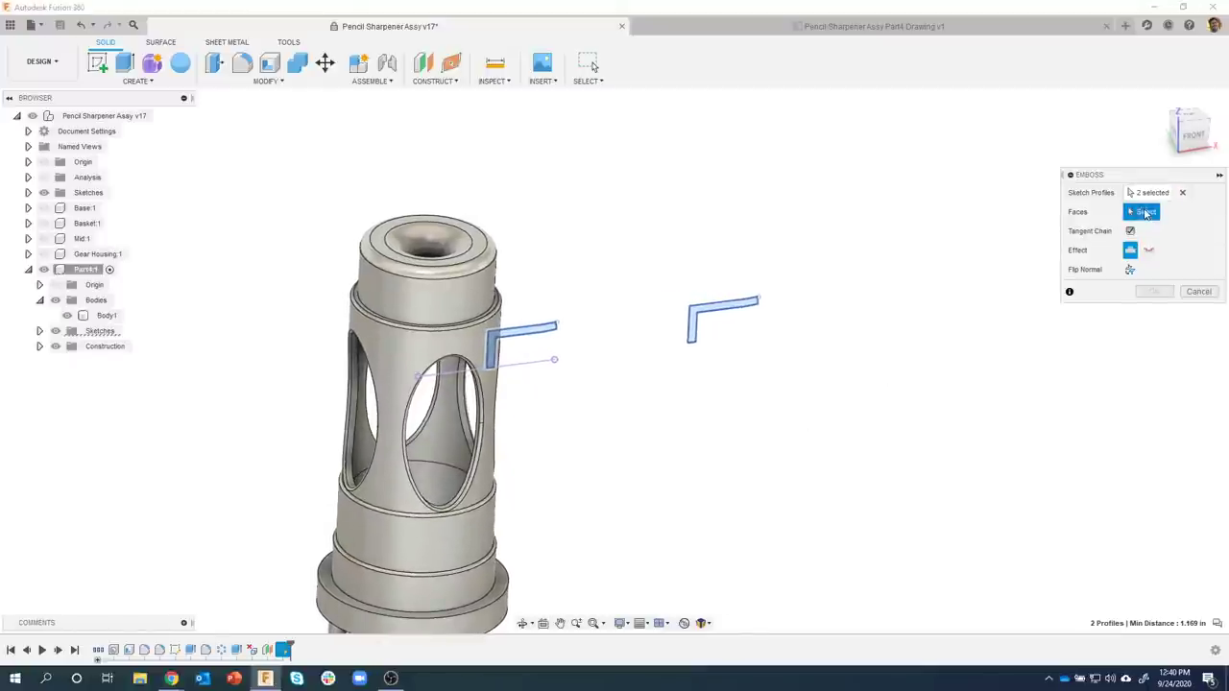
Try the body's upper cylindrical face as the emboss face with Tangent Chain on, then clear the face selection
click(459, 290)
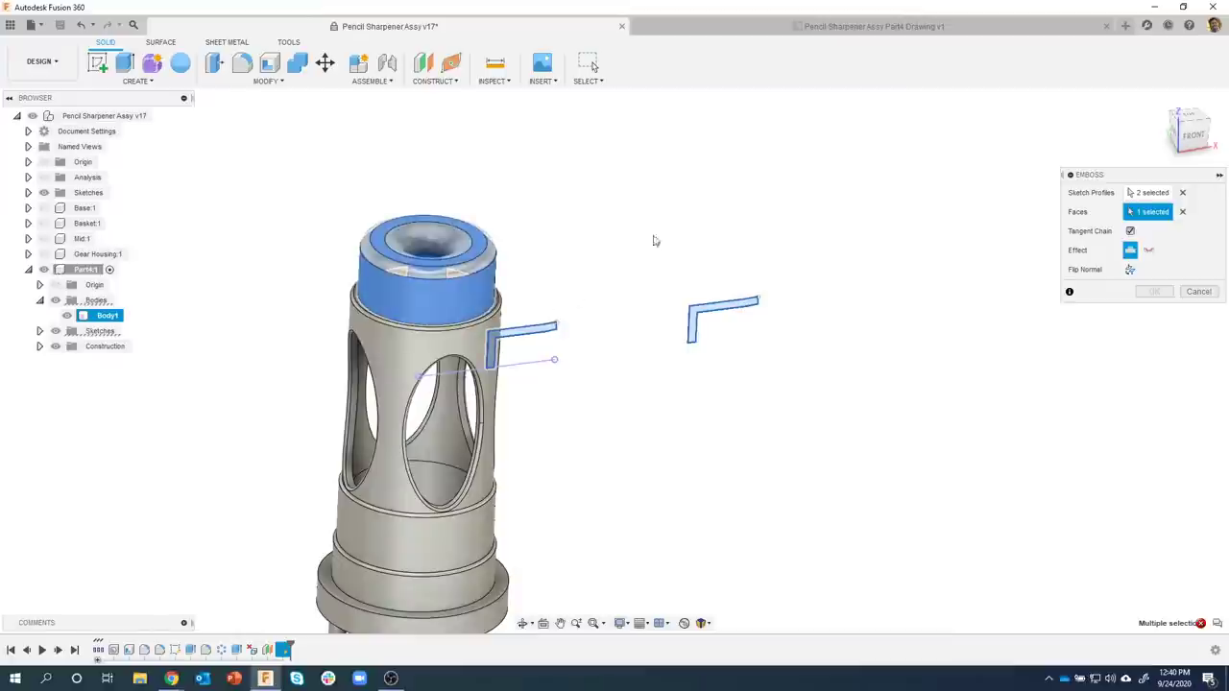
shift+middle_drag(670, 240, 831, 196)
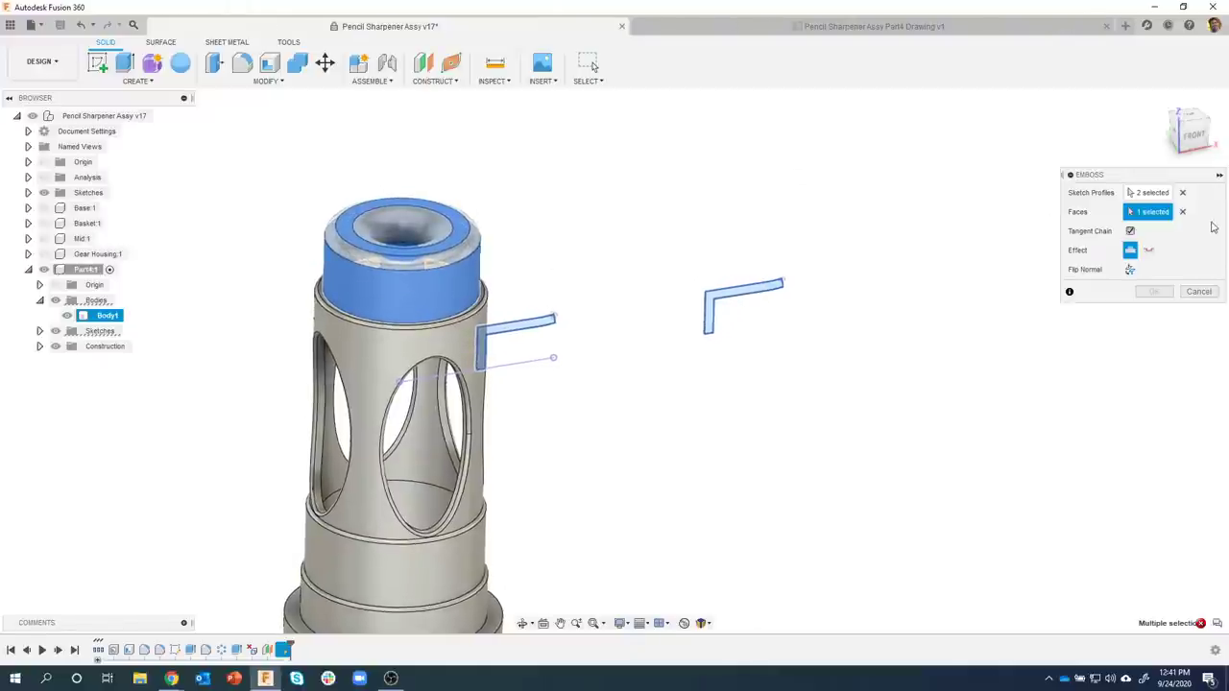
click(1182, 212)
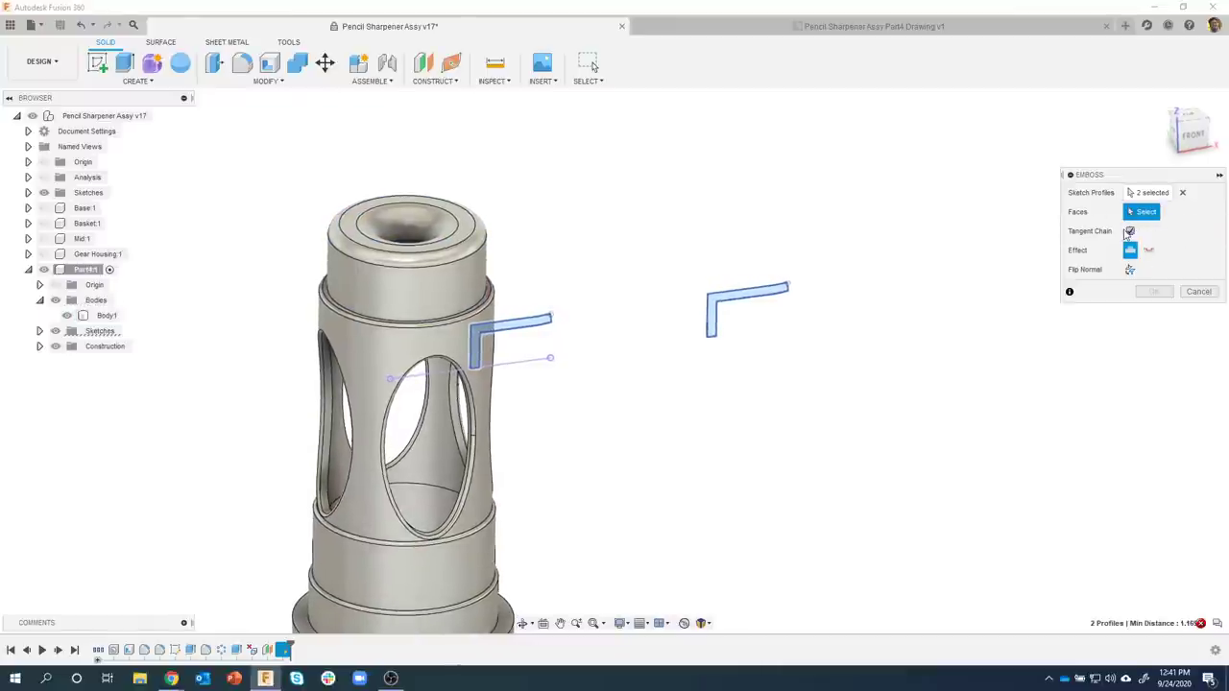
Turn off Tangent Chain, select only the upper cylindrical face for the emboss, and check the wrapped profiles from several angles
click(1129, 233)
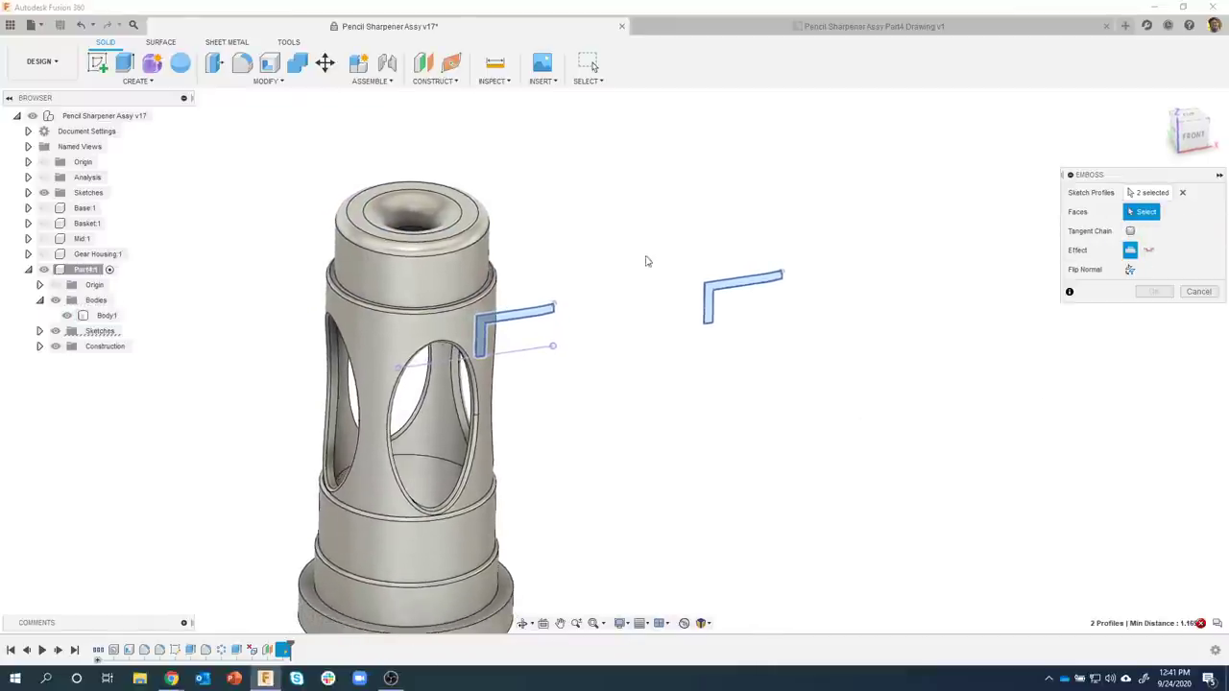
click(484, 268)
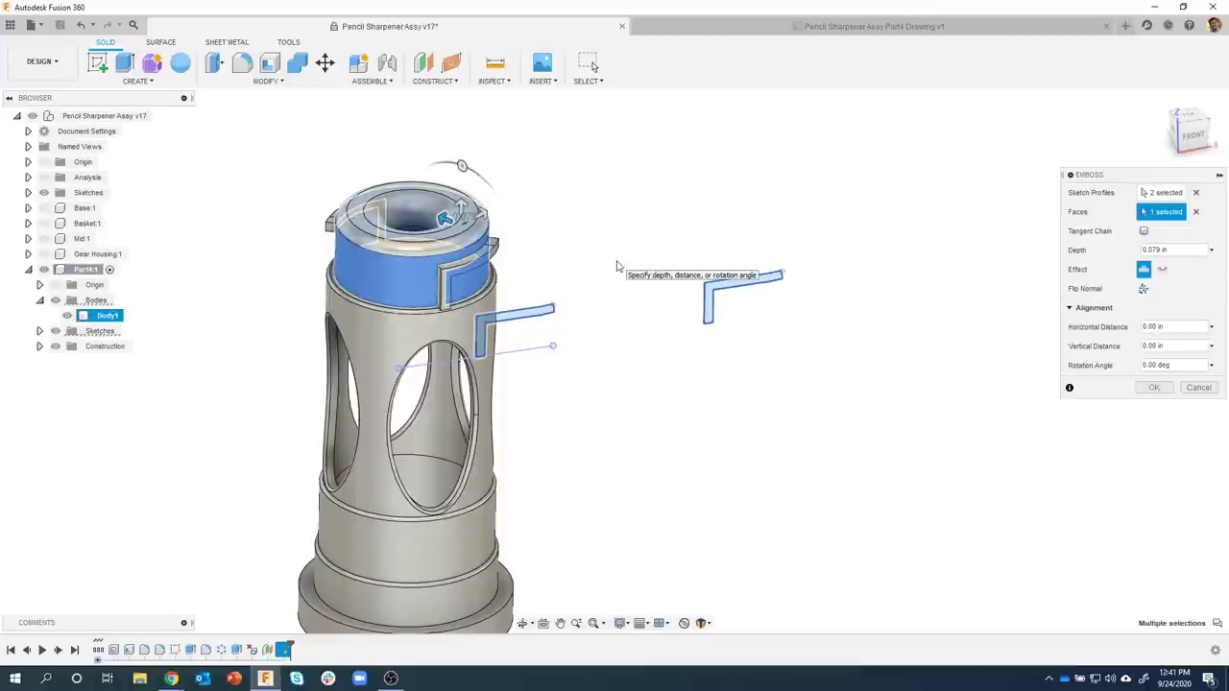
shift+middle_drag(617, 266, 500, 263)
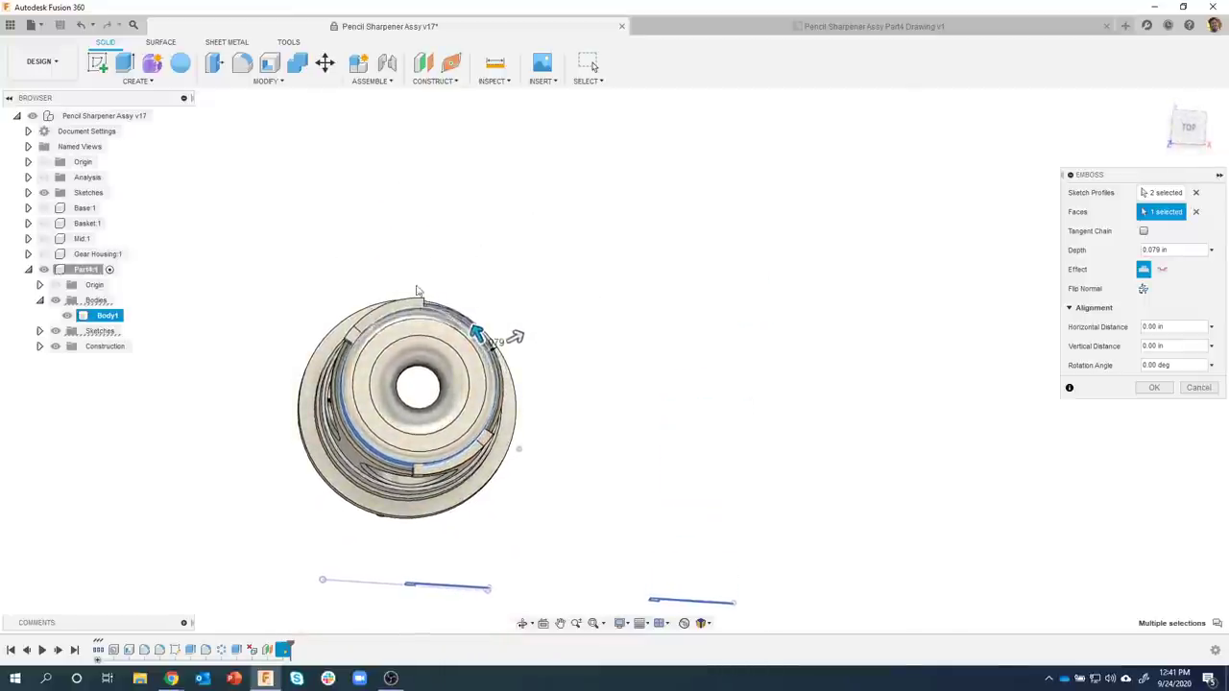
shift+middle_drag(417, 290, 409, 453)
mouse_move(415, 314)
shift+middle_down()
mouse_move(442, 425)
mouse_move(427, 377)
mouse_move(407, 405)
shift+middle_up()
mouse_move(442, 248)
shift+middle_down()
mouse_move(426, 448)
mouse_move(388, 455)
mouse_move(438, 414)
mouse_move(442, 329)
shift+middle_up()
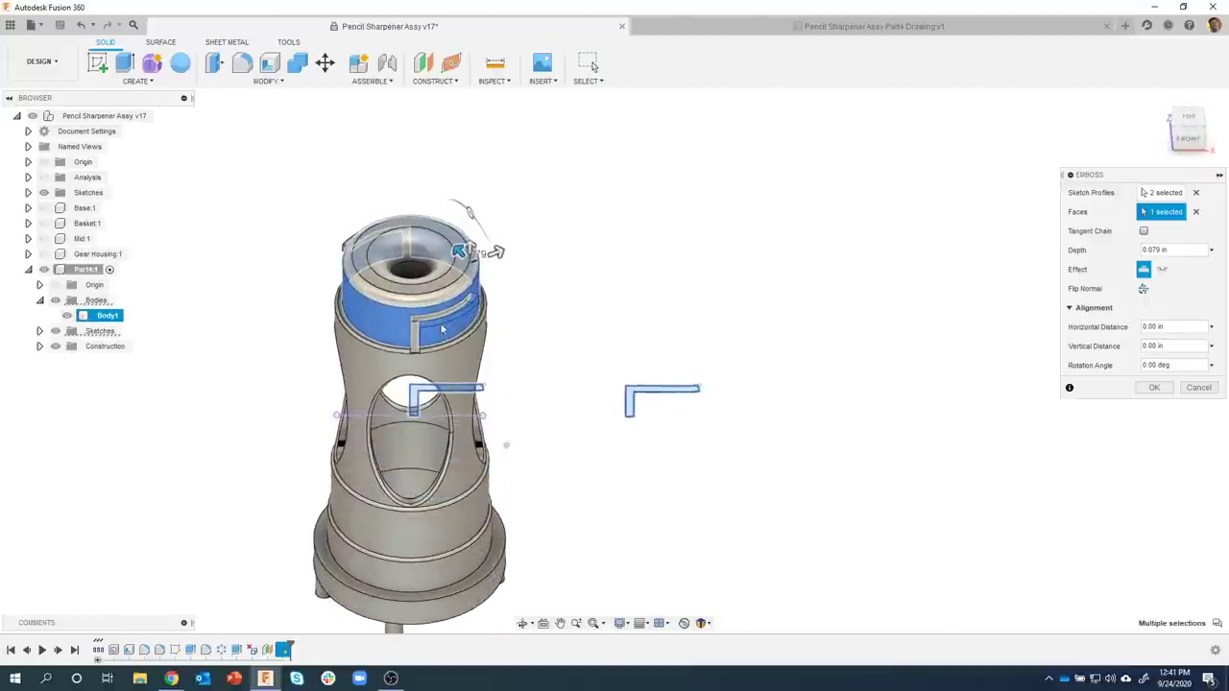
shift+middle_drag(567, 258, 669, 281)
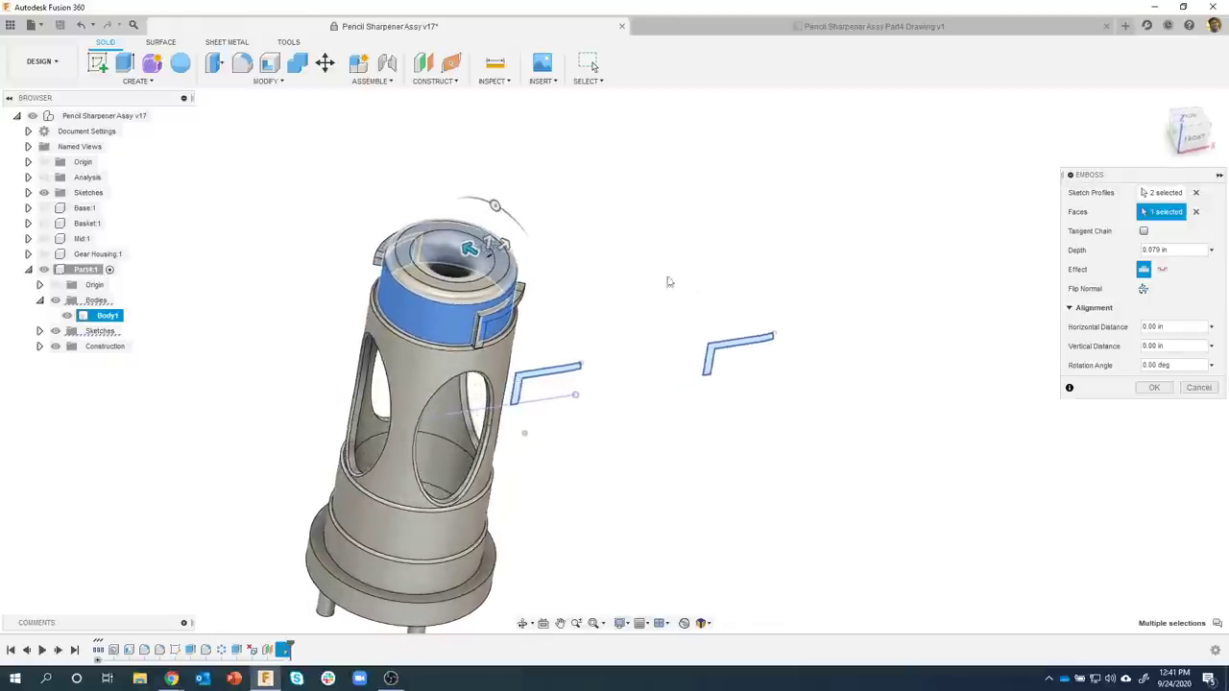
Examine the emboss preview up close where the L-shaped profile's lower end meets the body's shoulder
scroll(669, 281, up, 5)
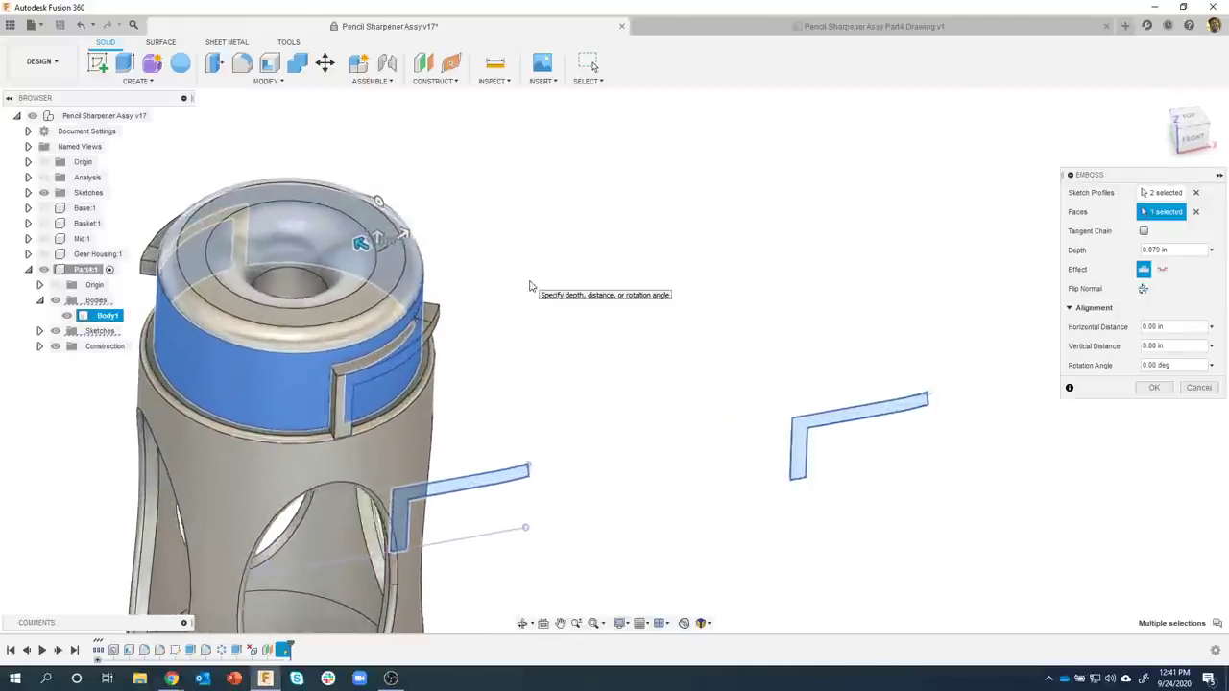
shift+middle_drag(529, 286, 494, 384)
scroll(444, 419, up, 5)
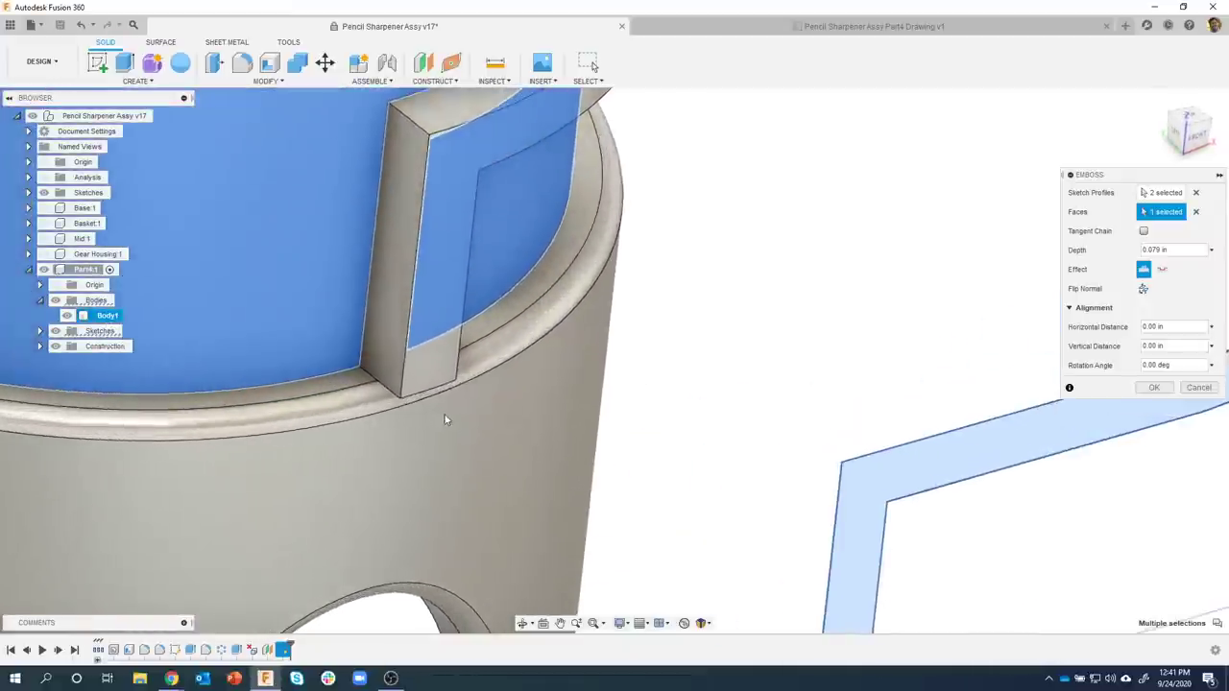
shift+middle_drag(445, 419, 512, 287)
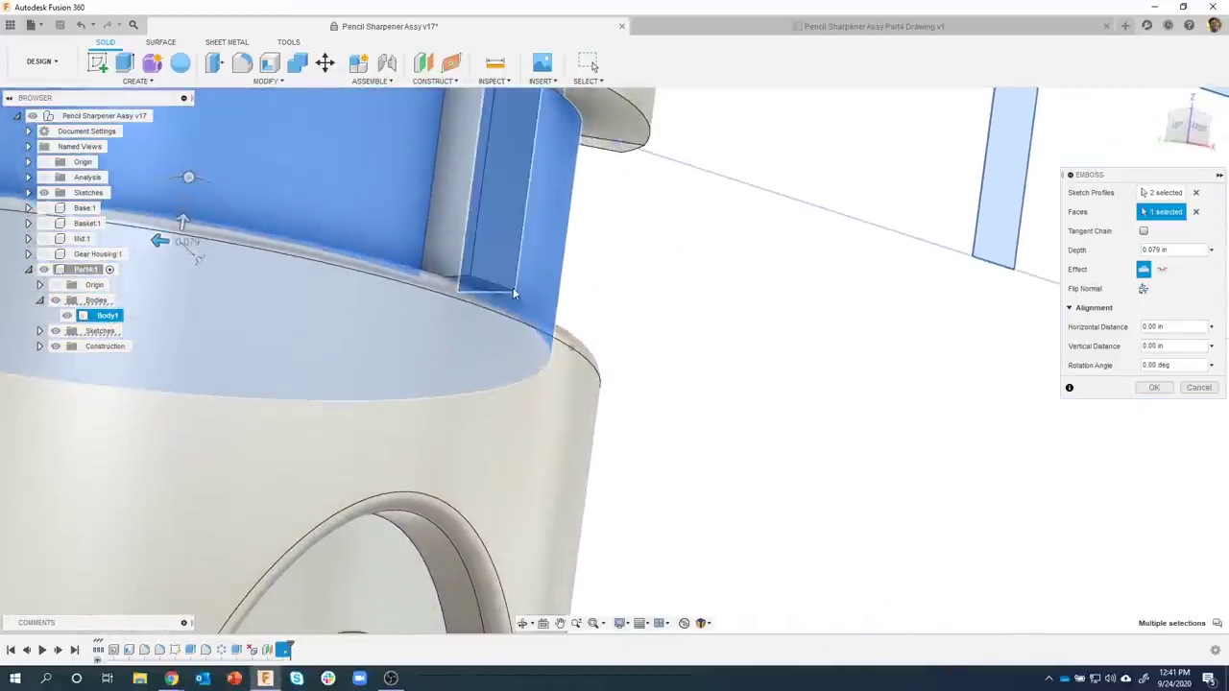
shift+middle_drag(809, 357, 413, 436)
scroll(641, 409, down, 5)
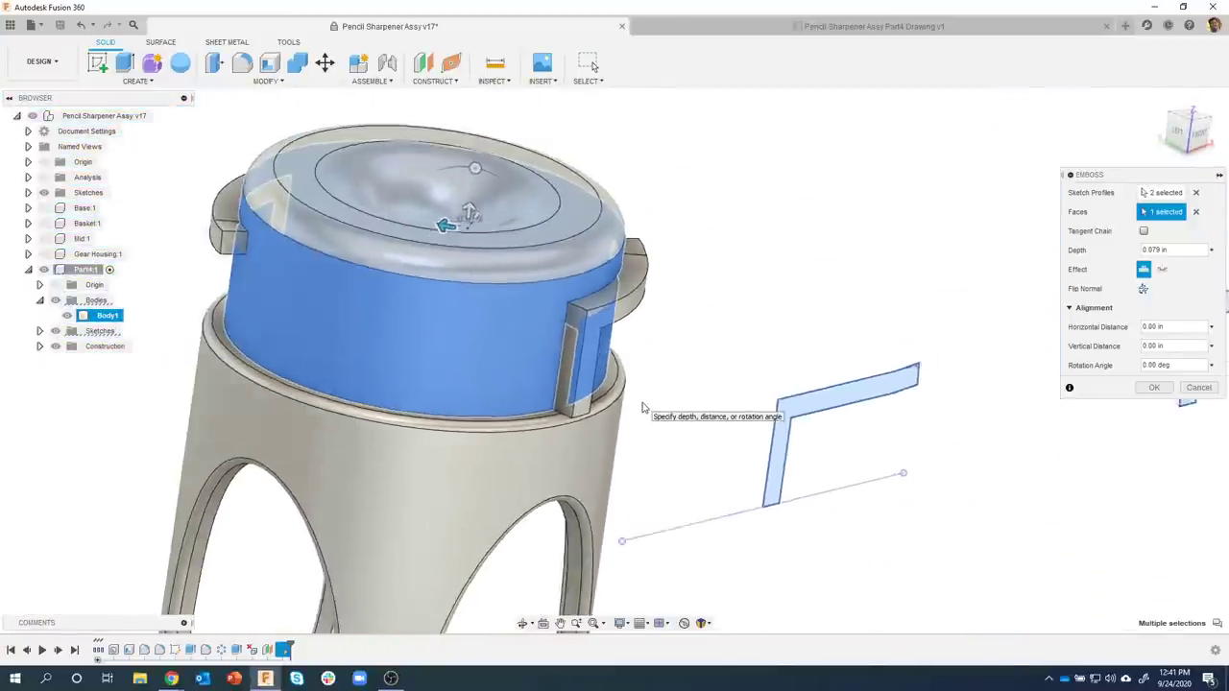
shift+middle_drag(635, 319, 678, 200)
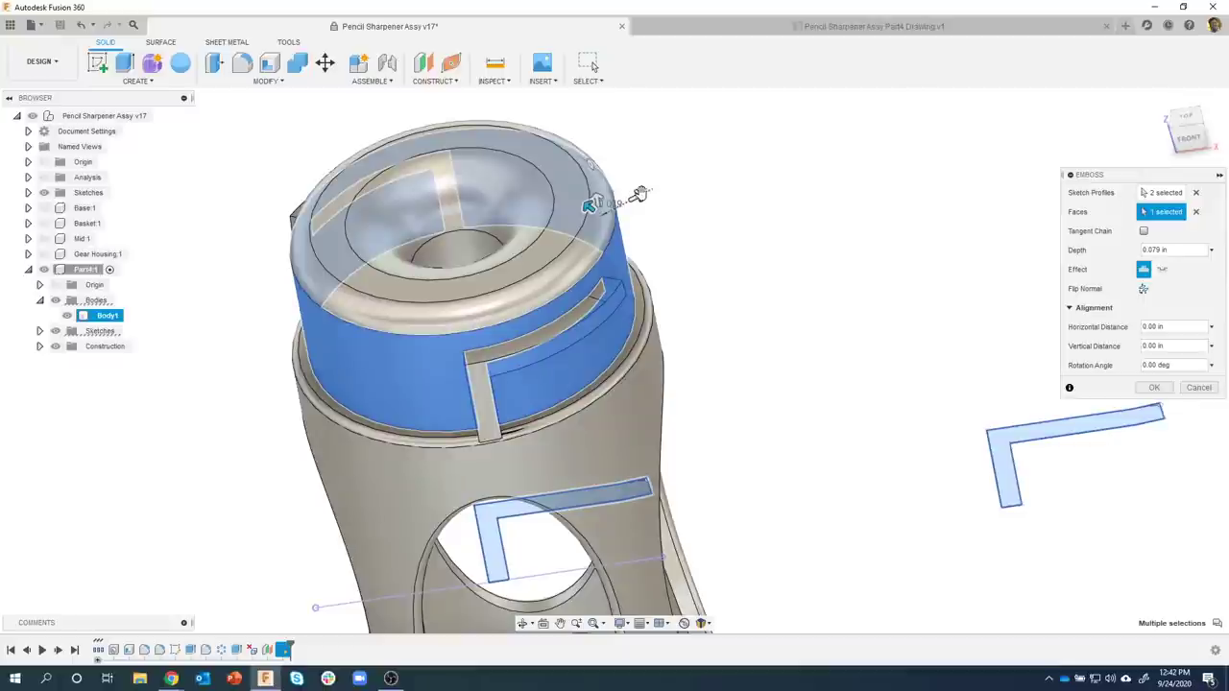
Try an emboss depth of 0.216 in for both L-shaped profiles and view the lower end of the protrusion
drag(649, 194, 681, 185)
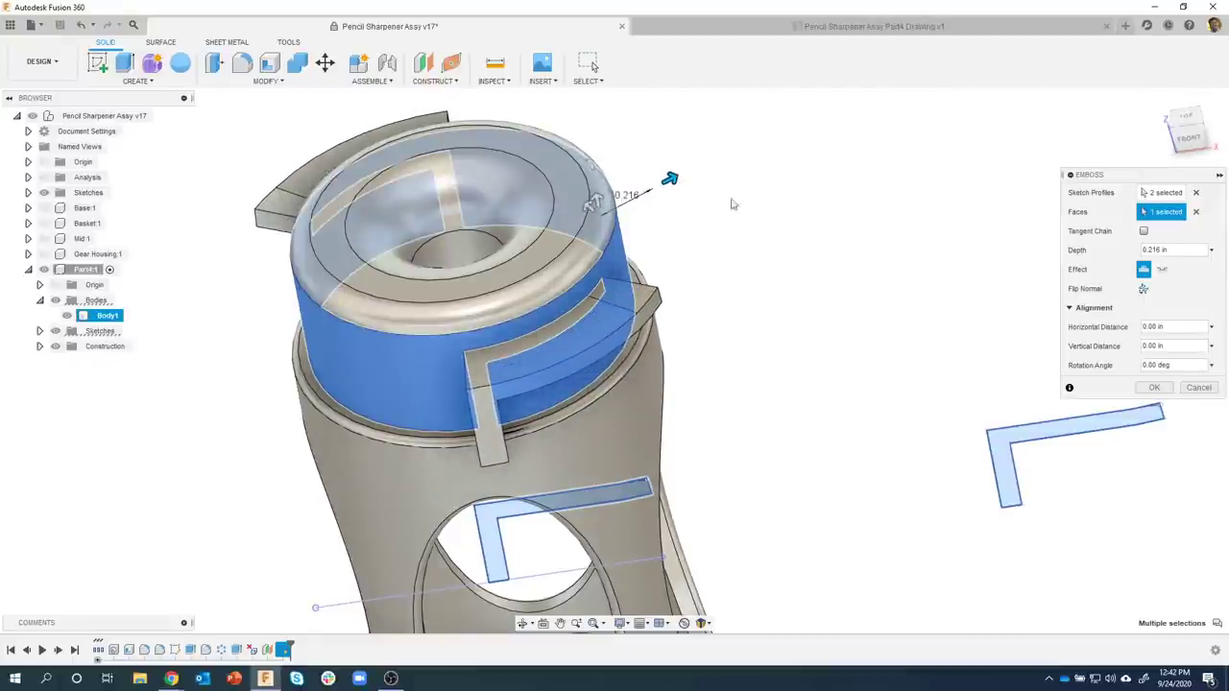
shift+middle_drag(730, 204, 507, 406)
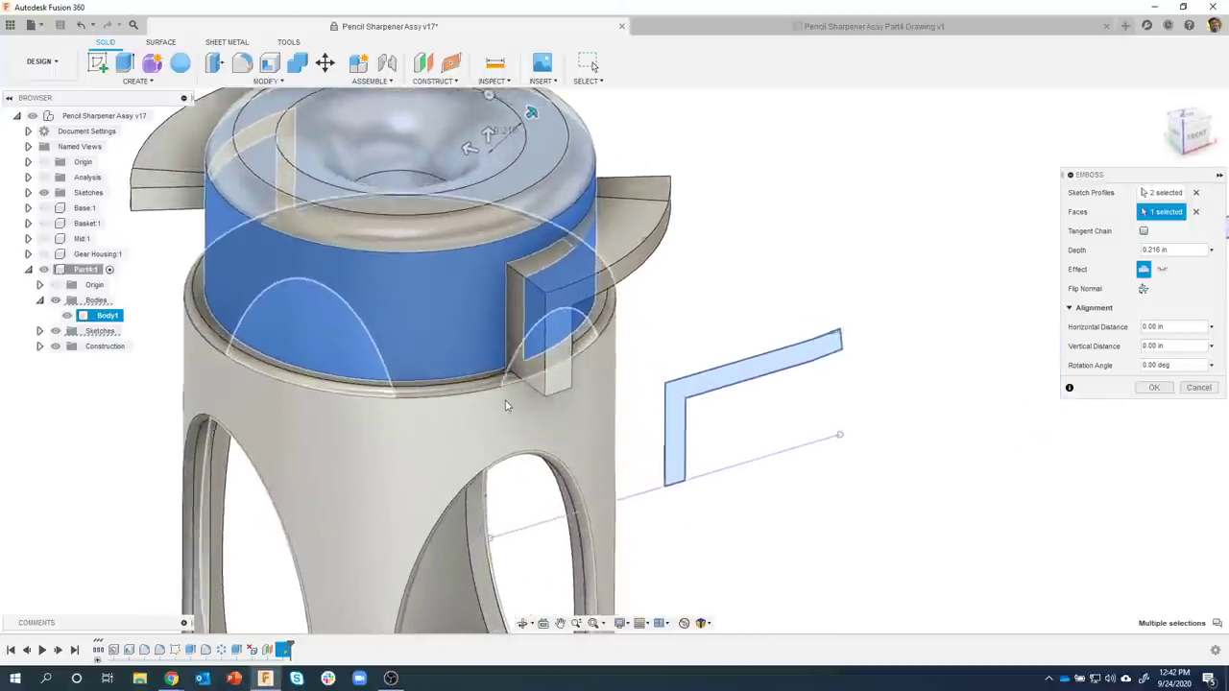
scroll(507, 406, up, 4)
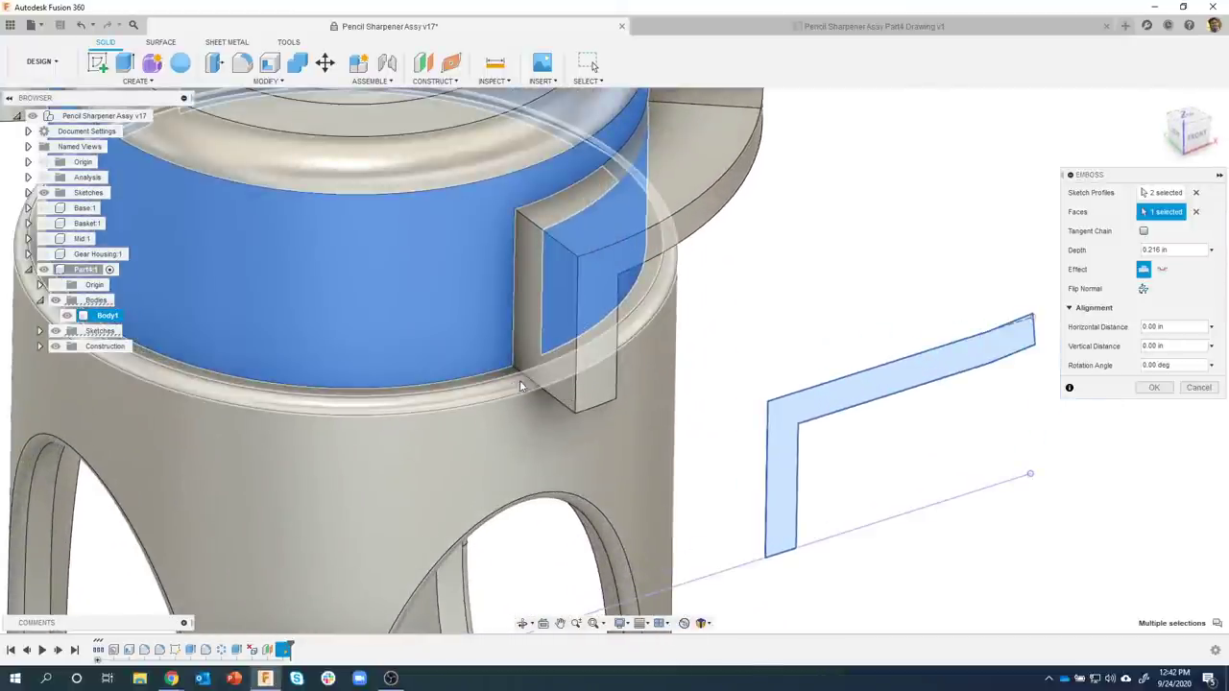
Reduce the emboss depth to 0.035 in and complete the Emboss feature
drag(508, 384, 507, 387)
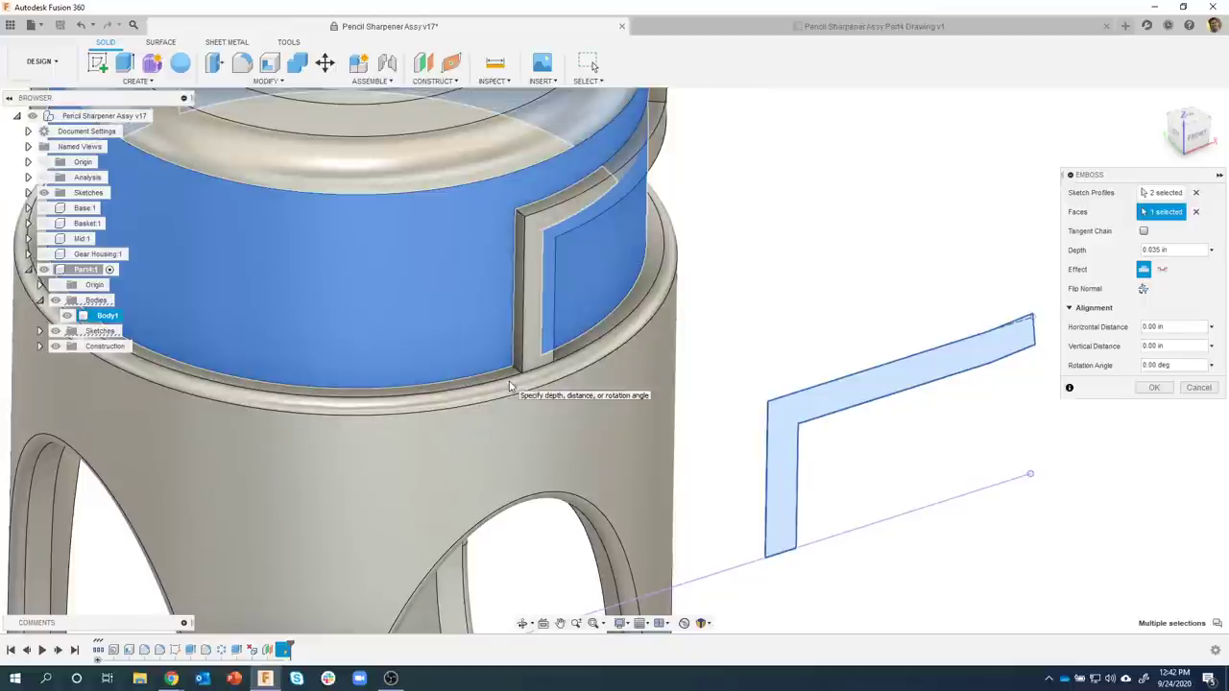
mouse_move(810, 253)
shift+middle_down()
mouse_move(588, 267)
mouse_move(991, 251)
shift+middle_up()
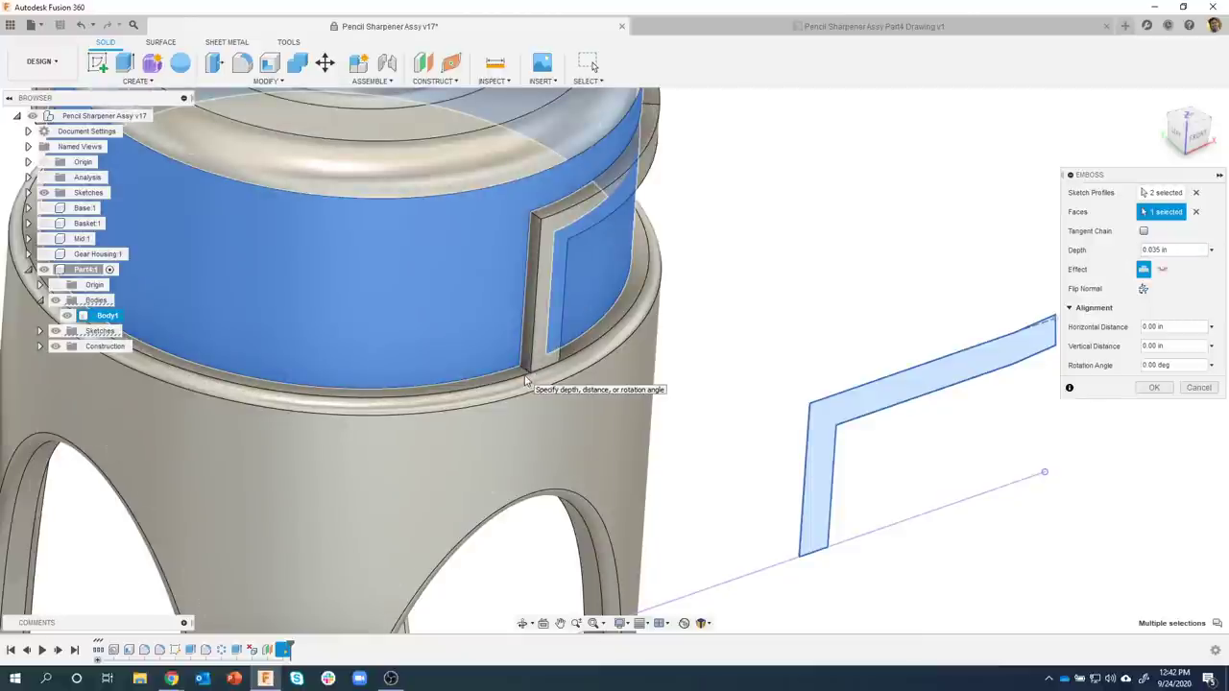
scroll(799, 327, down, 5)
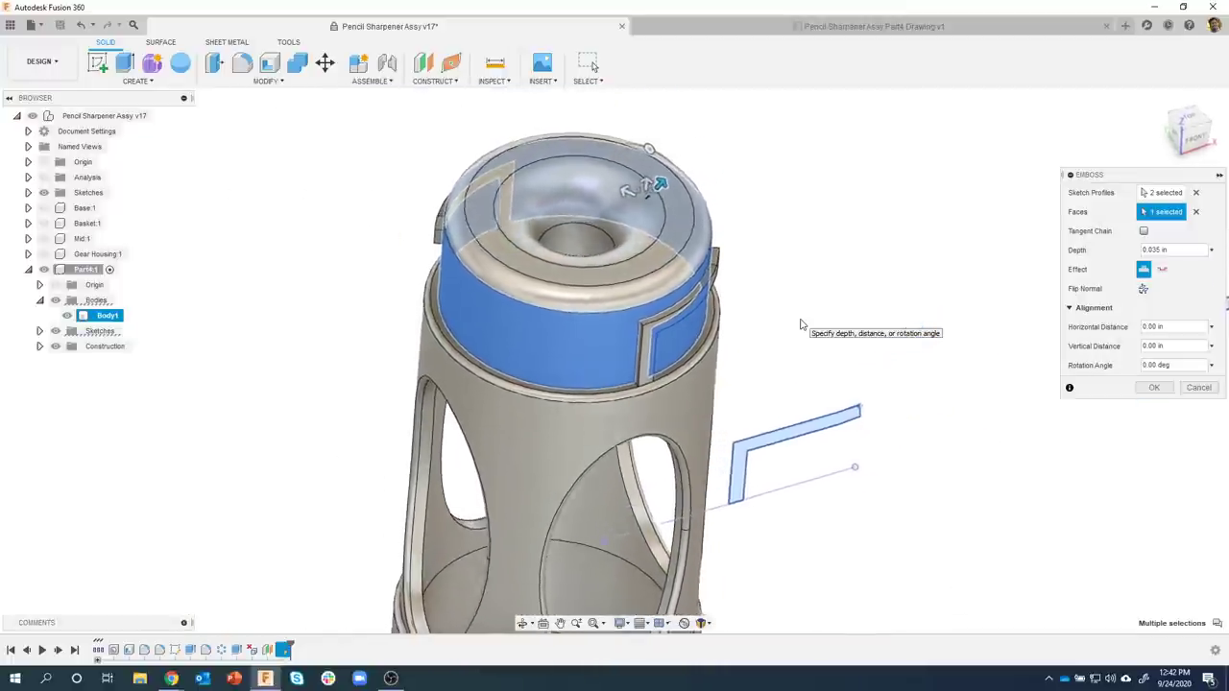
shift+middle_drag(799, 325, 911, 338)
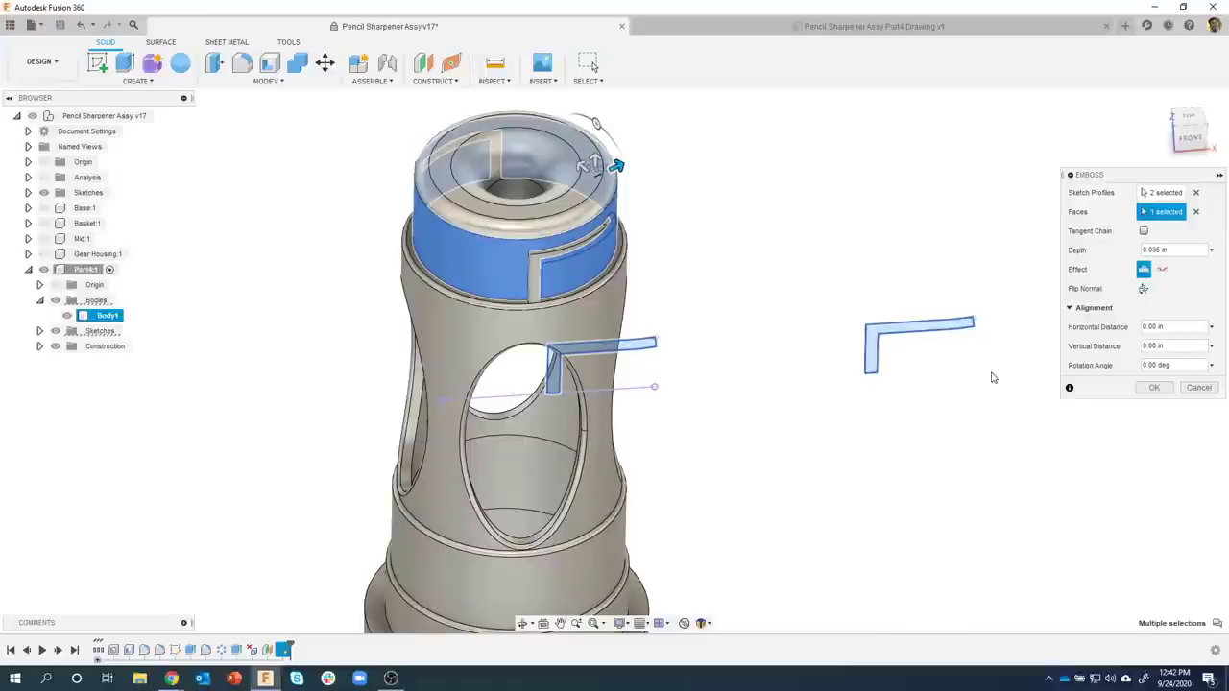
shift+middle_drag(993, 375, 1063, 390)
click(1153, 387)
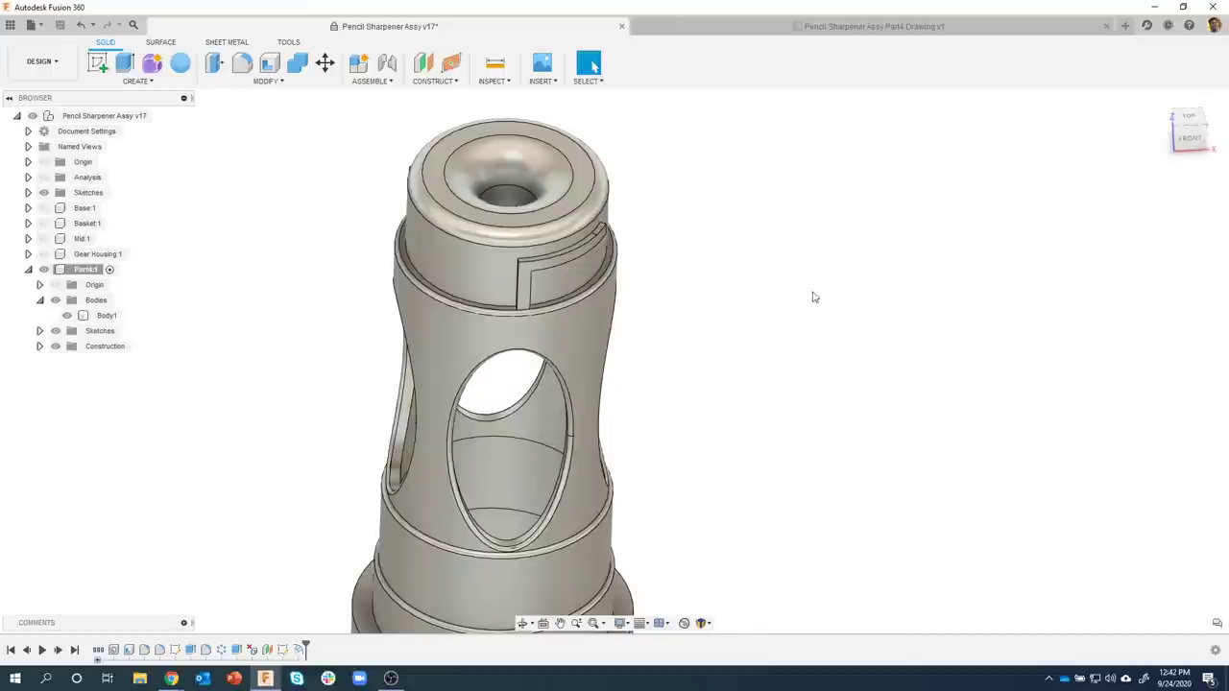
Reopen the L-profile sketch, review the expression behind the spacing dimension between the two profiles, and finish the sketch
double_click(273, 649)
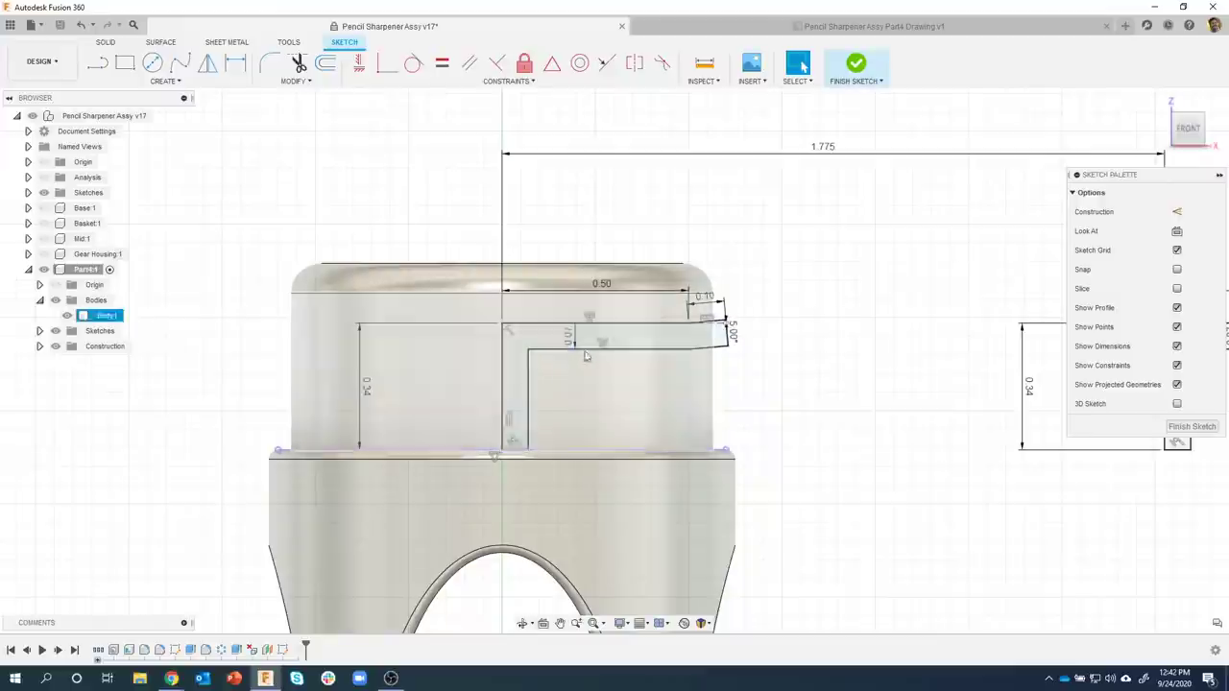
scroll(396, 286, down, 3)
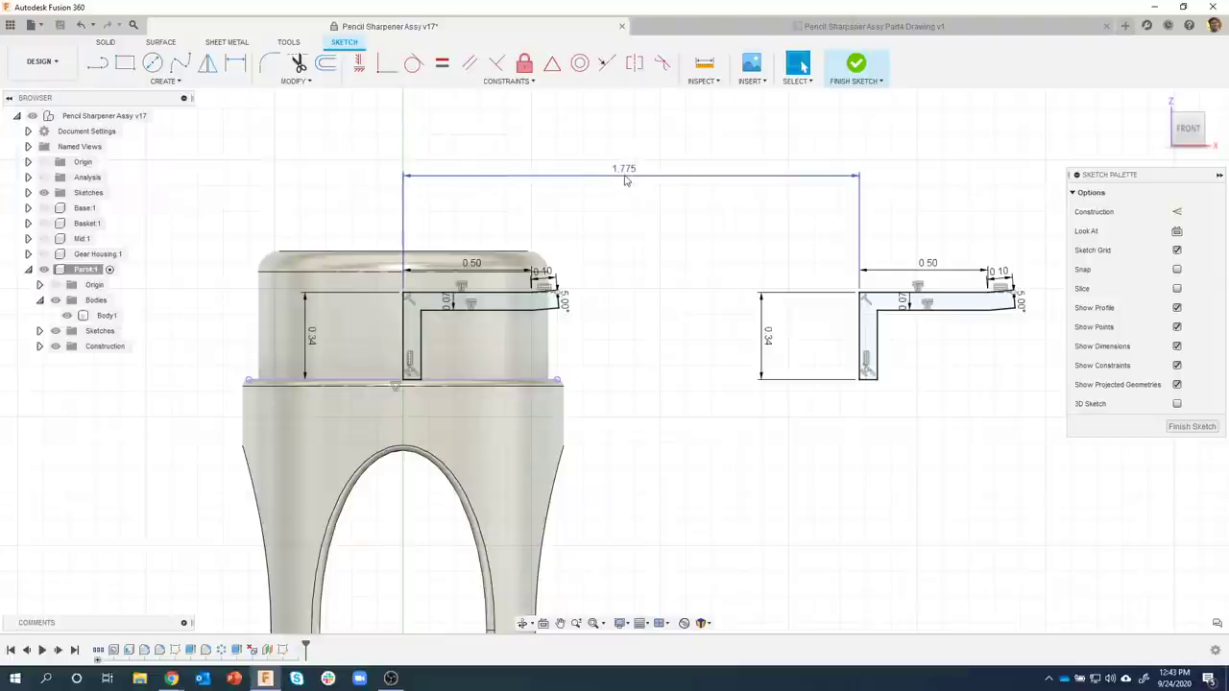
double_click(624, 170)
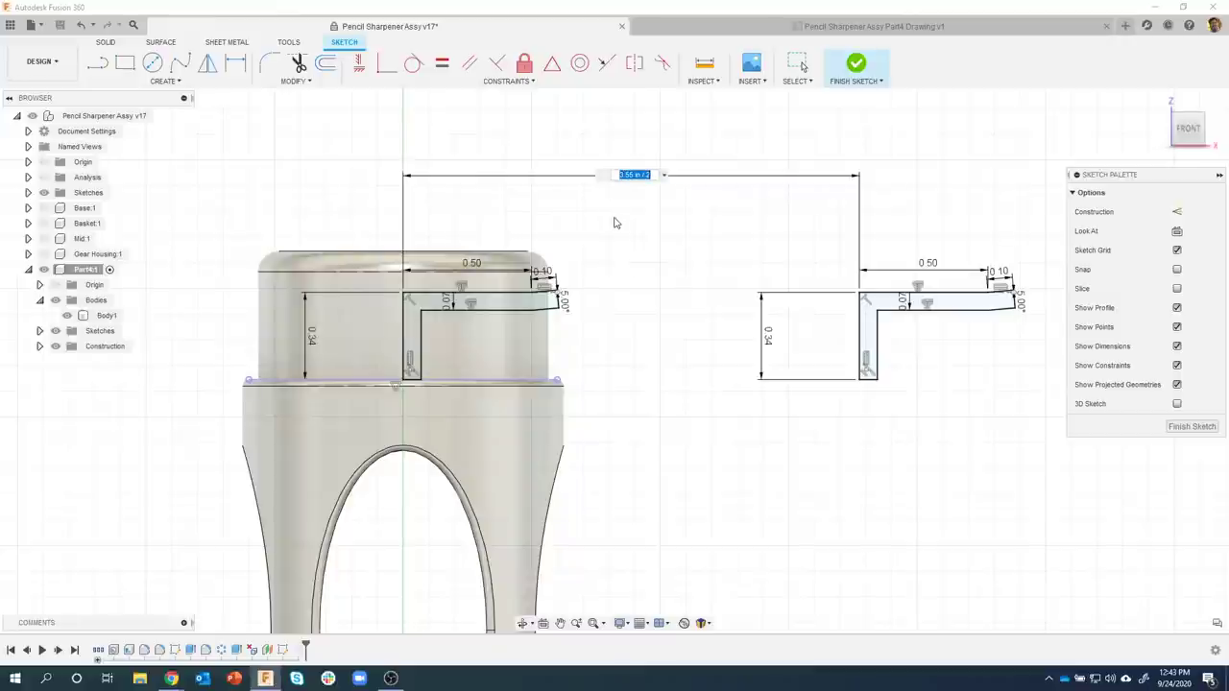
key(Return)
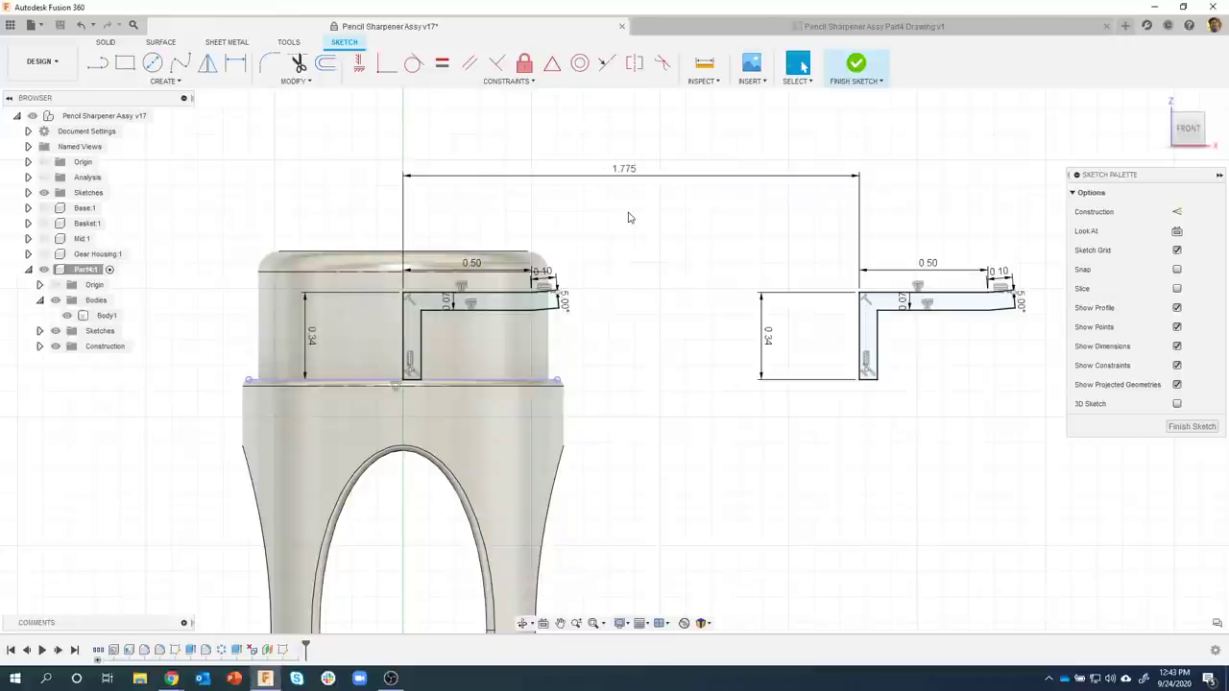
click(1190, 426)
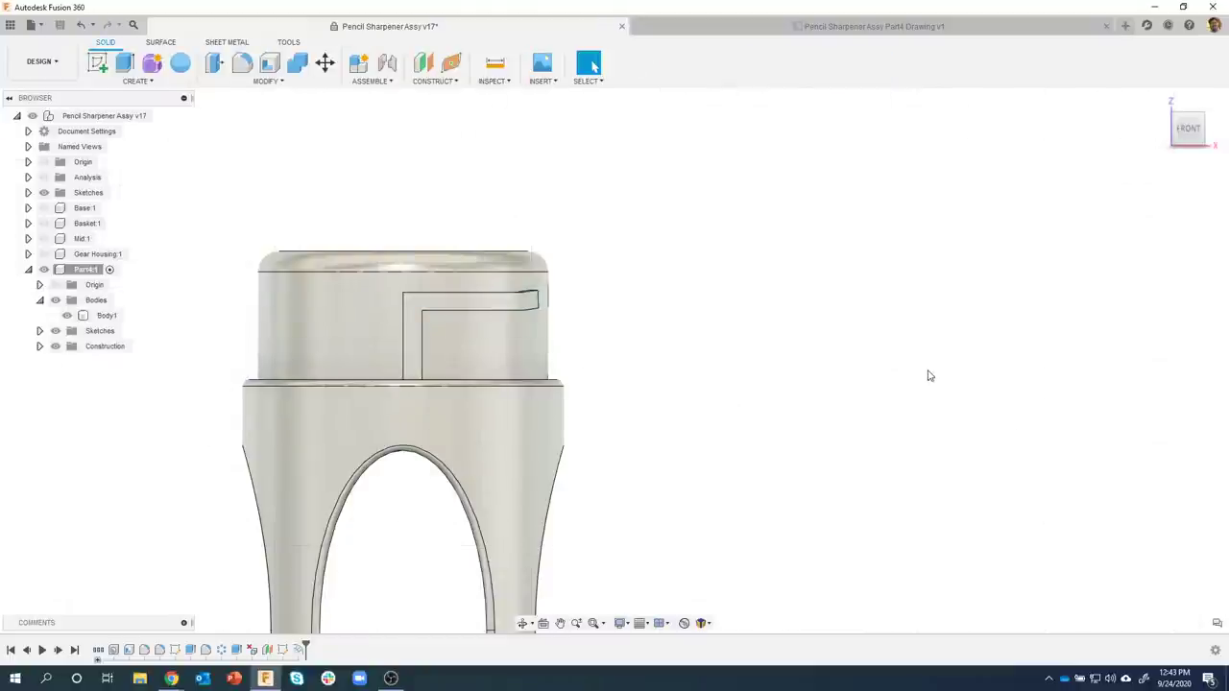
Inspect the embossed L-shaped profiles on the upper cylindrical face from several angles, leaving nothing selected
key(shift+F6)
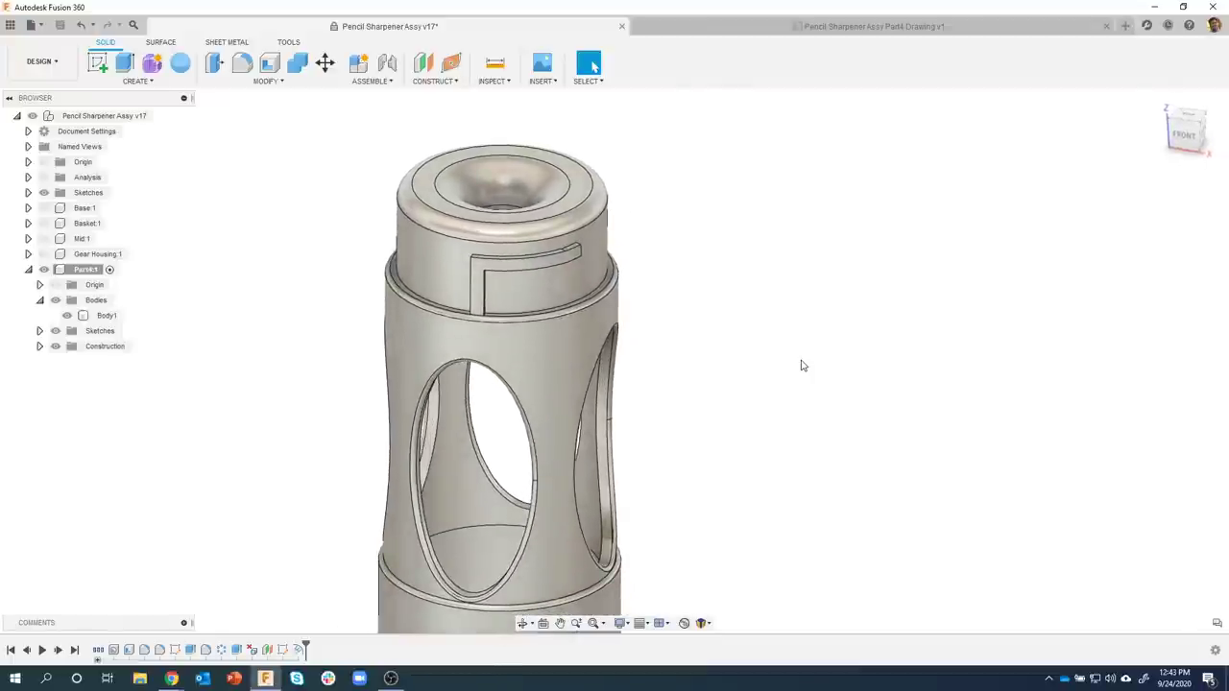
click(576, 258)
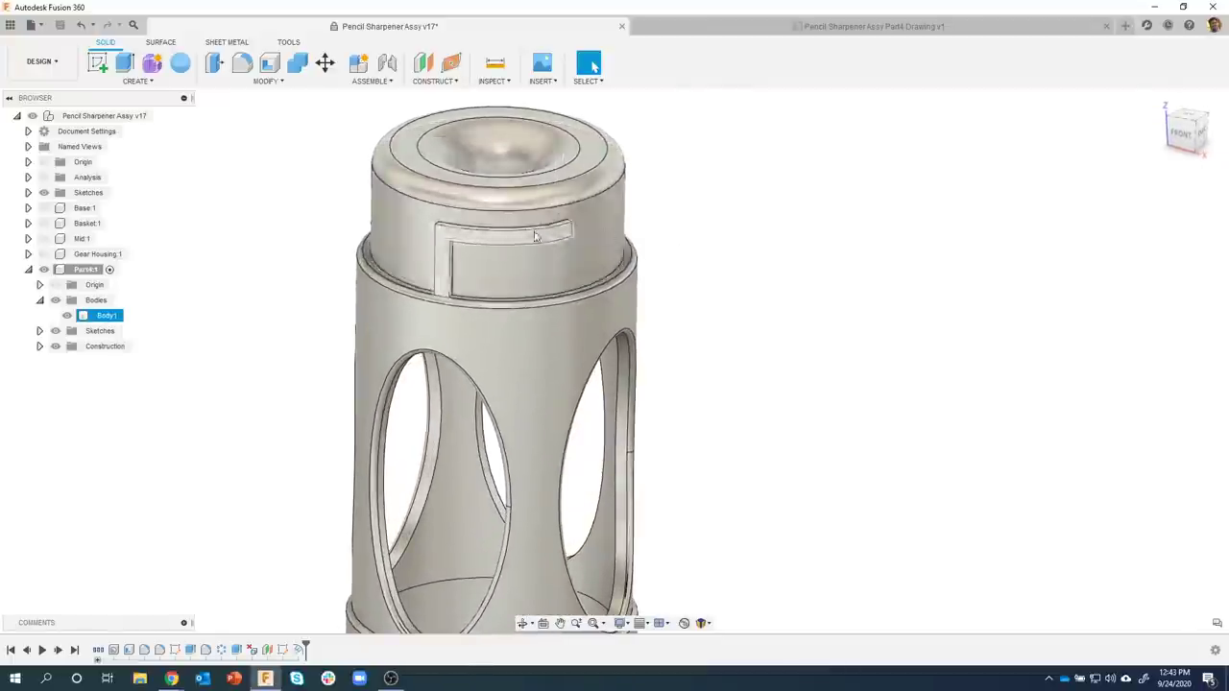
scroll(700, 249, up, 2)
shift+middle_drag(685, 260, 807, 280)
key(Escape)
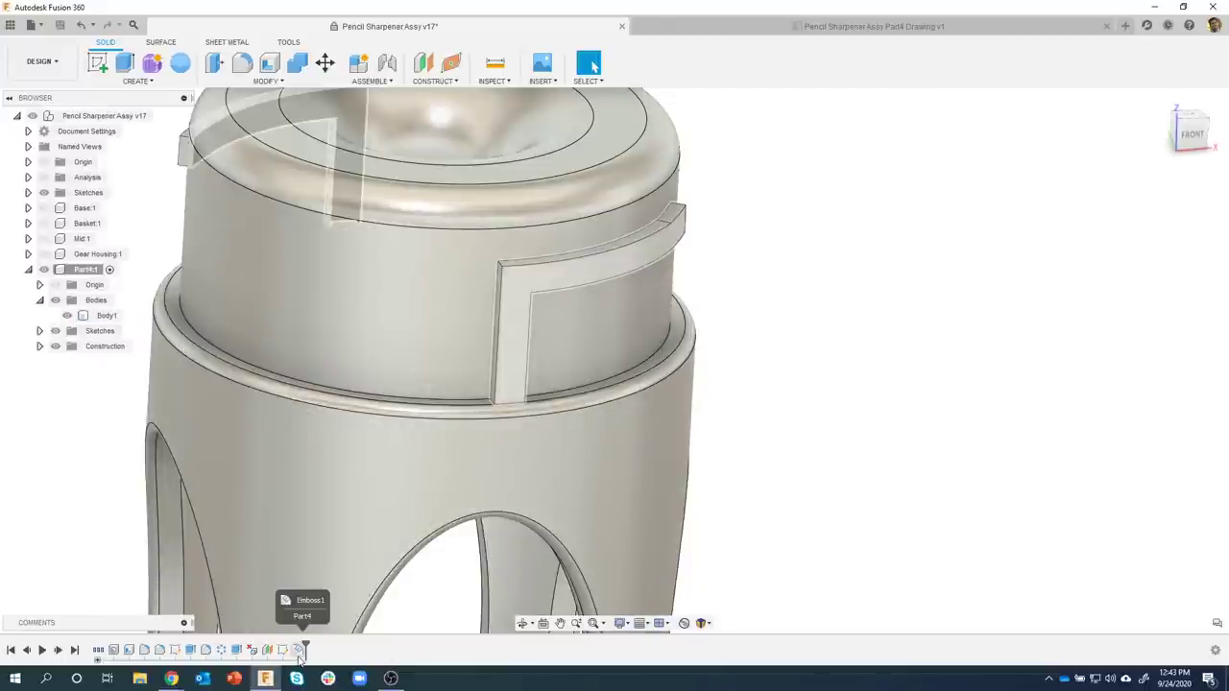
scroll(815, 416, down, 5)
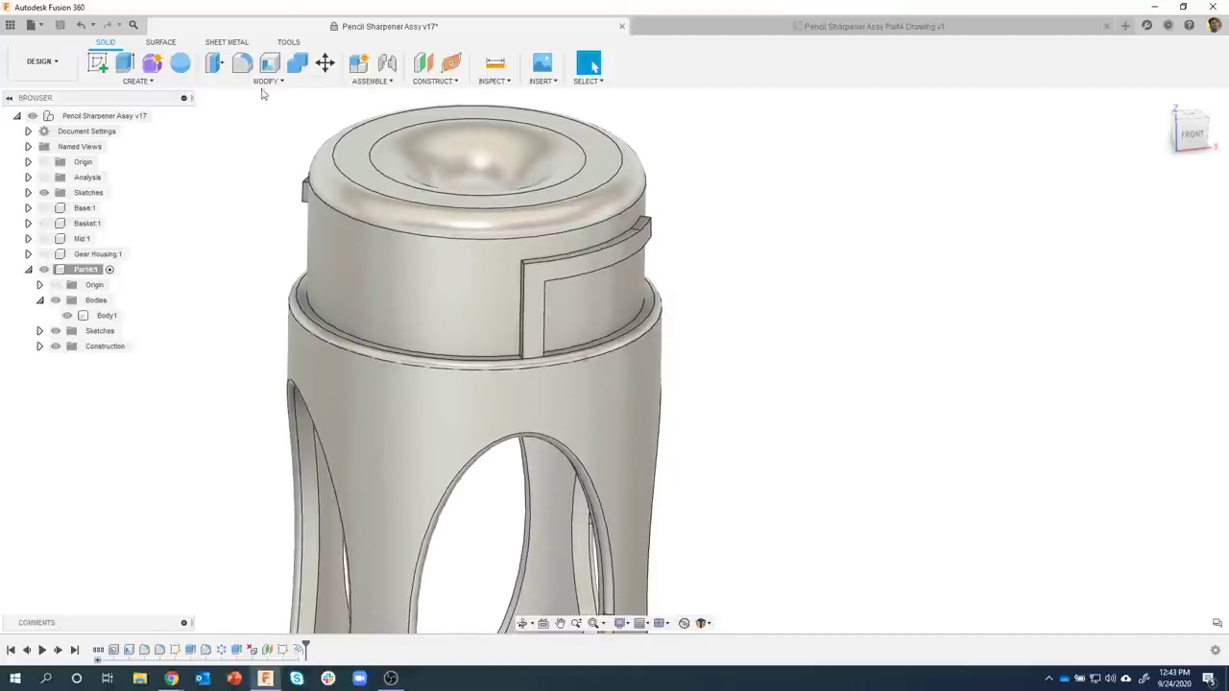
Start a Rule Fillet with the All Edges rule and select the whole emboss feature as its input
click(245, 64)
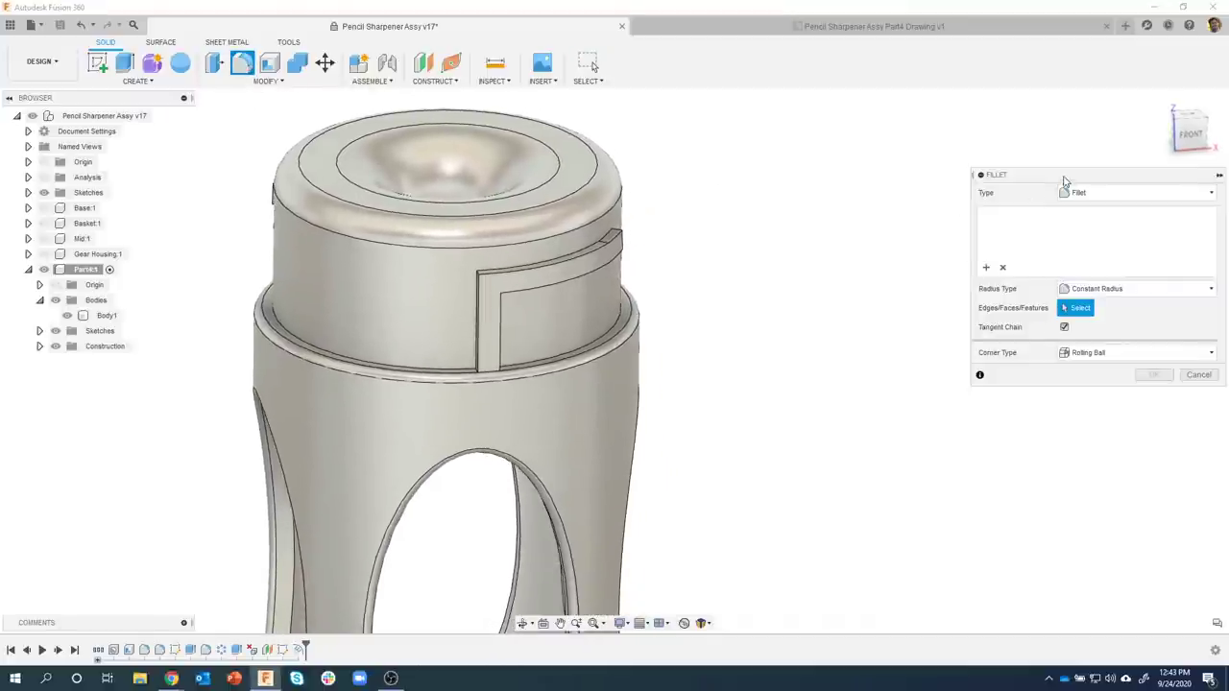
drag(1063, 183, 970, 188)
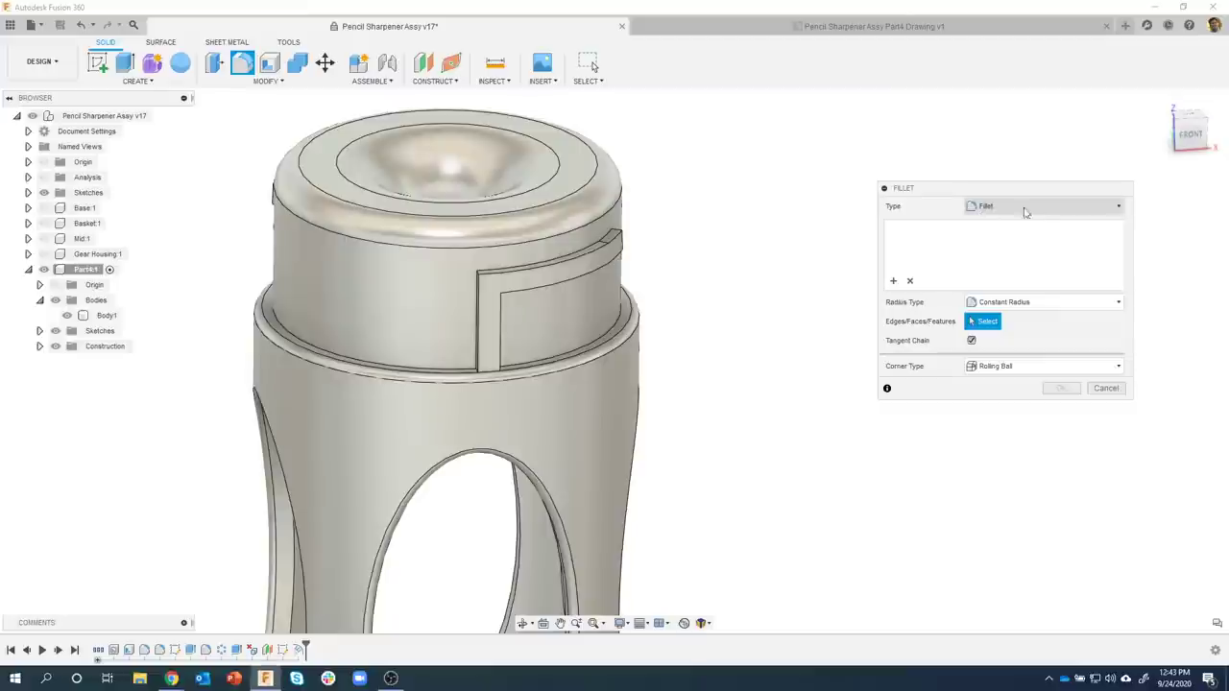
click(1029, 212)
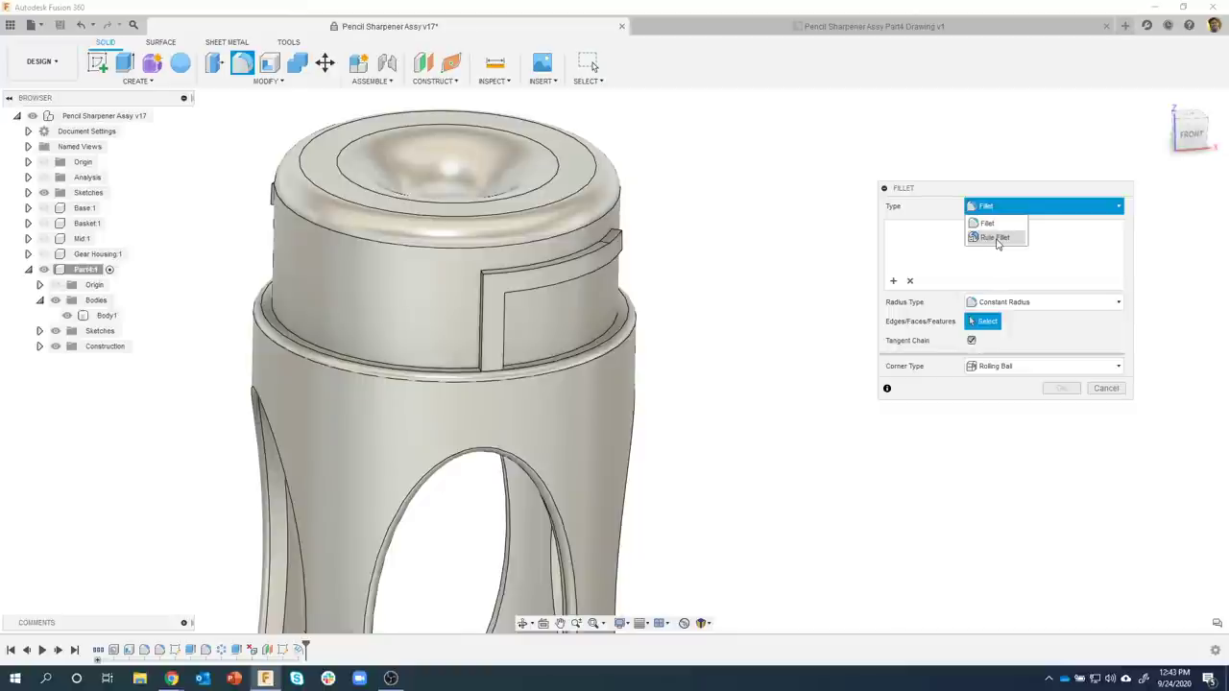
click(996, 238)
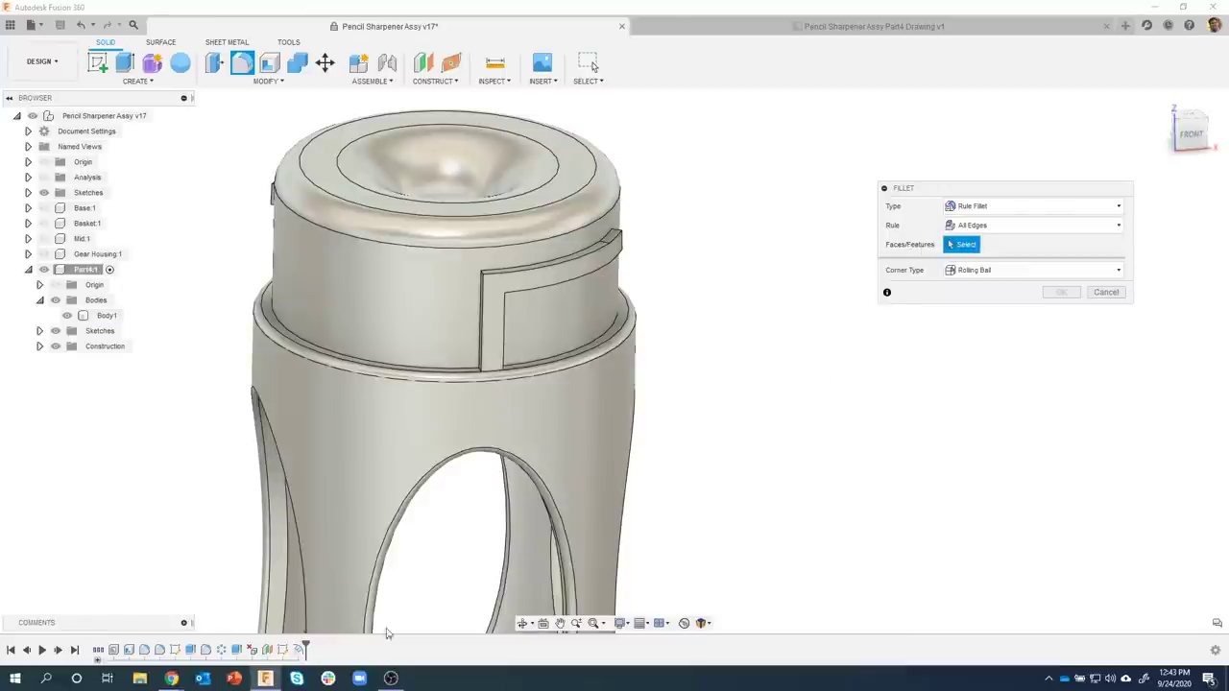
click(299, 613)
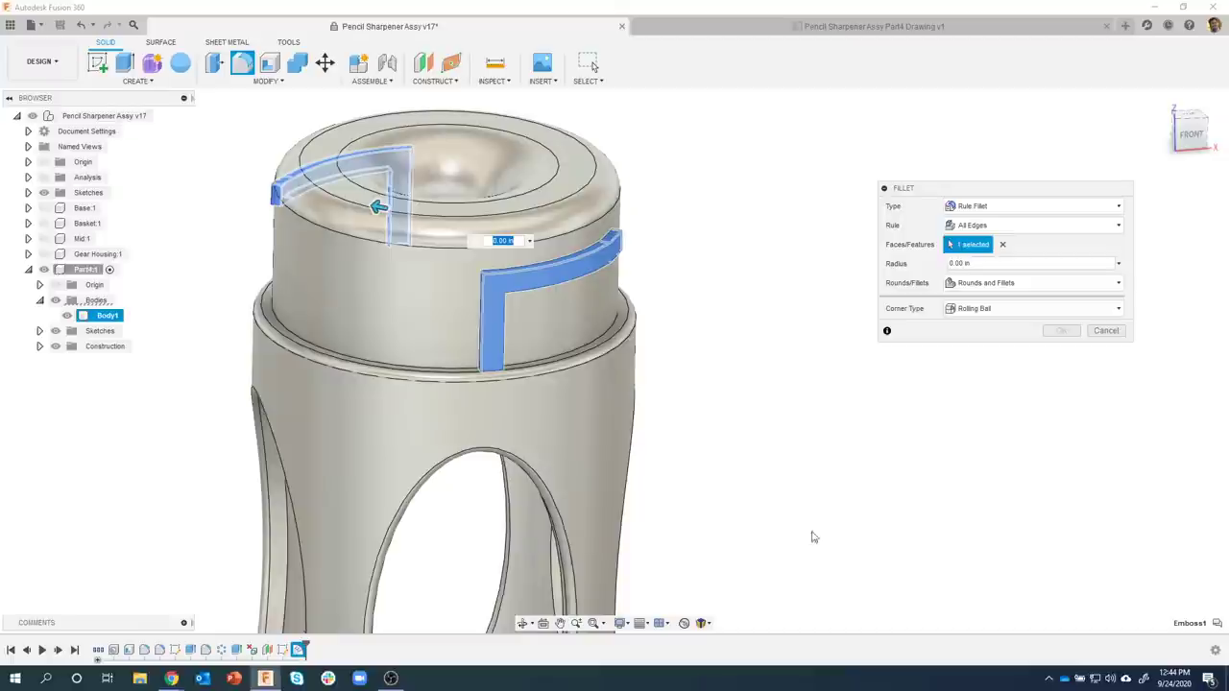
Choose Rounds and Fillets for the rule fillet and set its radius to 0.01 in
shift+middle_drag(631, 216, 809, 258)
scroll(808, 257, up, 5)
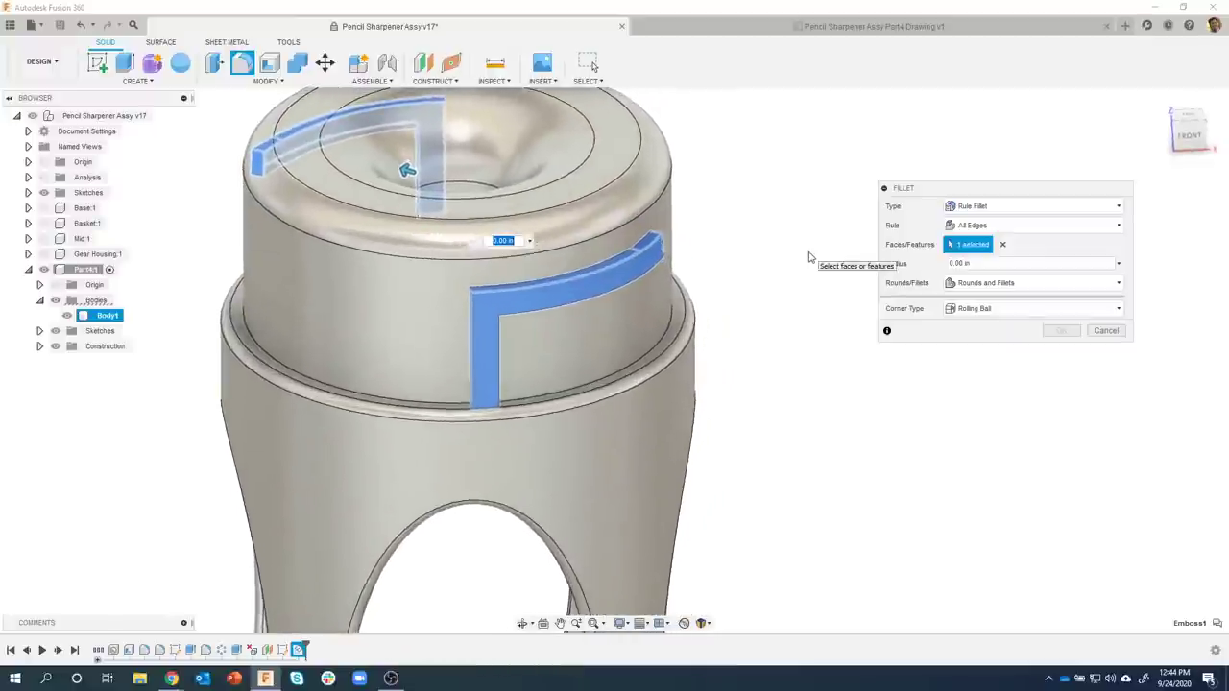
click(977, 288)
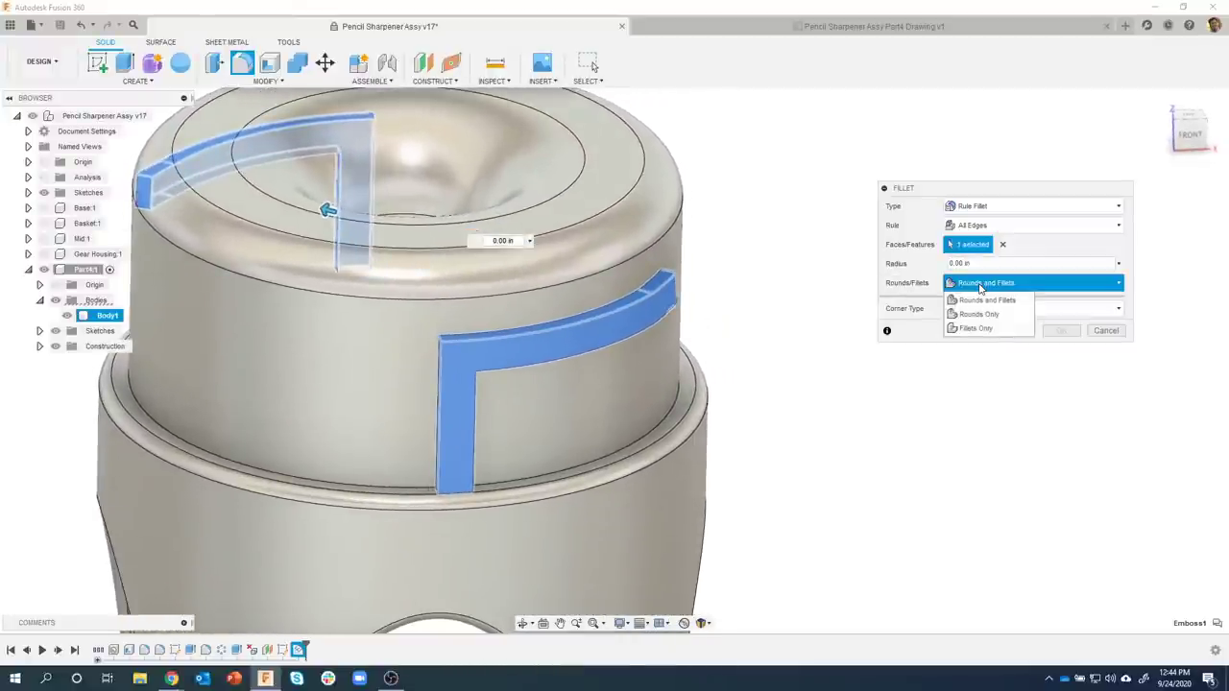
mouse_move(429, 347)
shift+middle_down()
mouse_move(467, 336)
mouse_move(441, 353)
shift+middle_up()
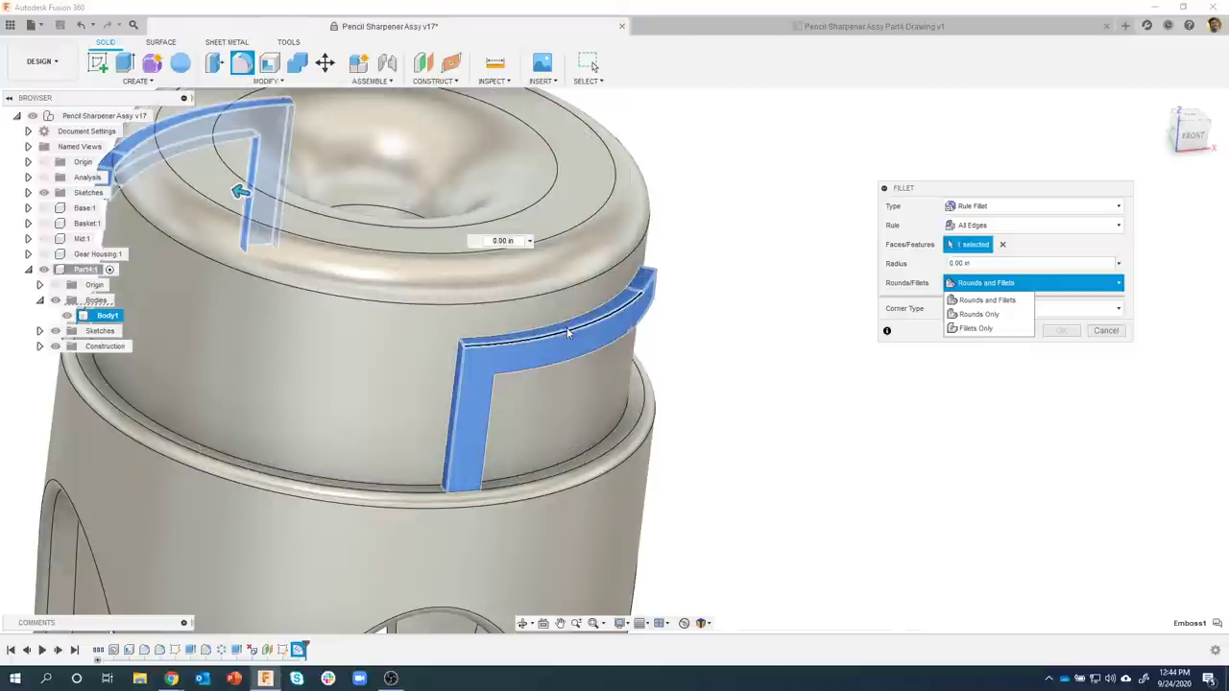
click(999, 299)
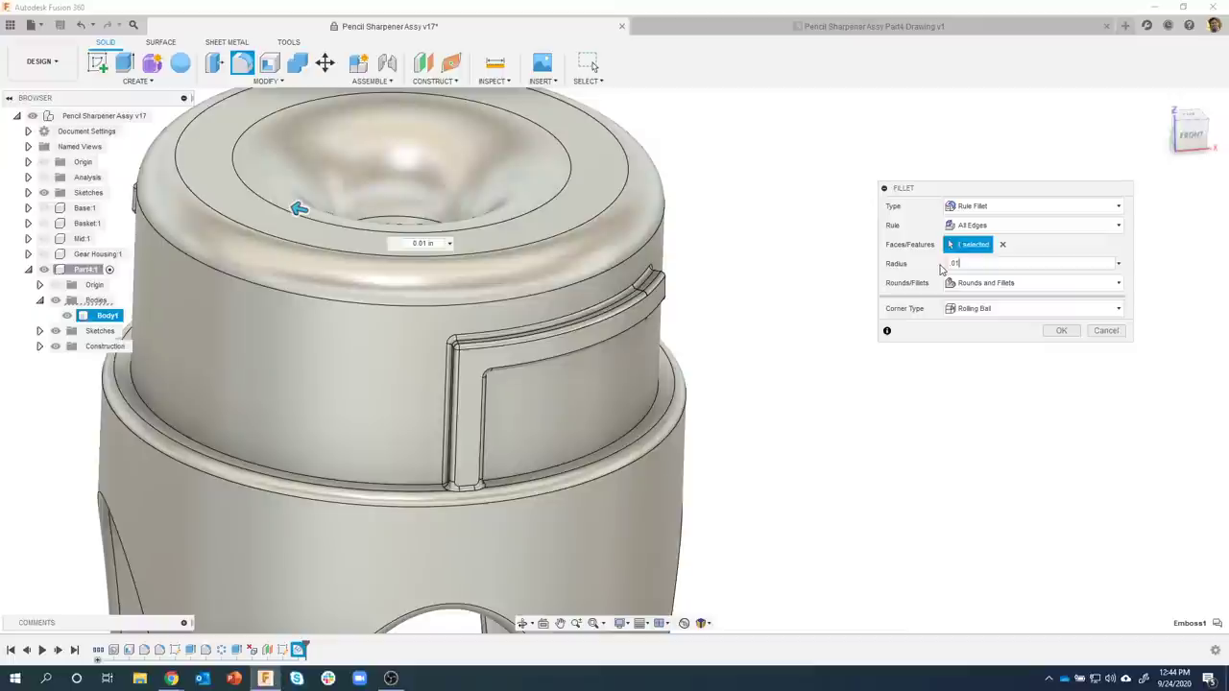
Examine the fillet preview up close along the edges and outer corner of the embossed L shape
mouse_move(796, 378)
shift+middle_down()
mouse_move(452, 390)
mouse_move(334, 369)
mouse_move(237, 144)
mouse_move(500, 315)
shift+middle_up()
scroll(500, 316, up, 8)
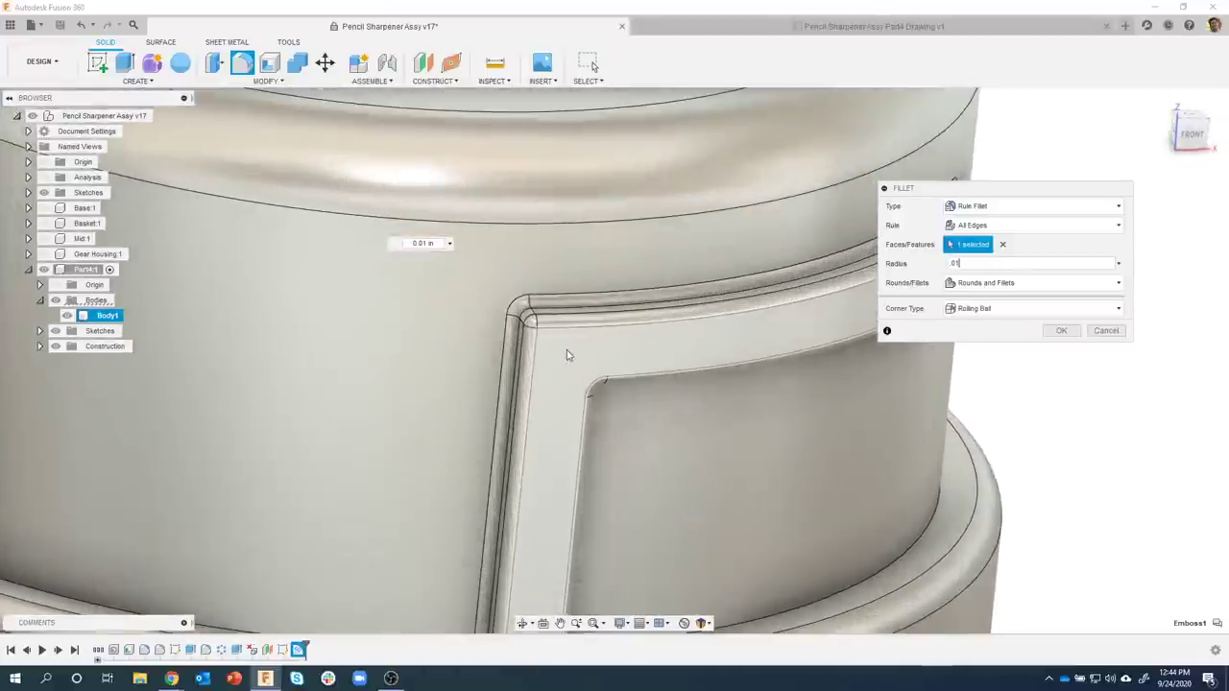
shift+middle_drag(566, 355, 551, 344)
scroll(547, 334, up, 5)
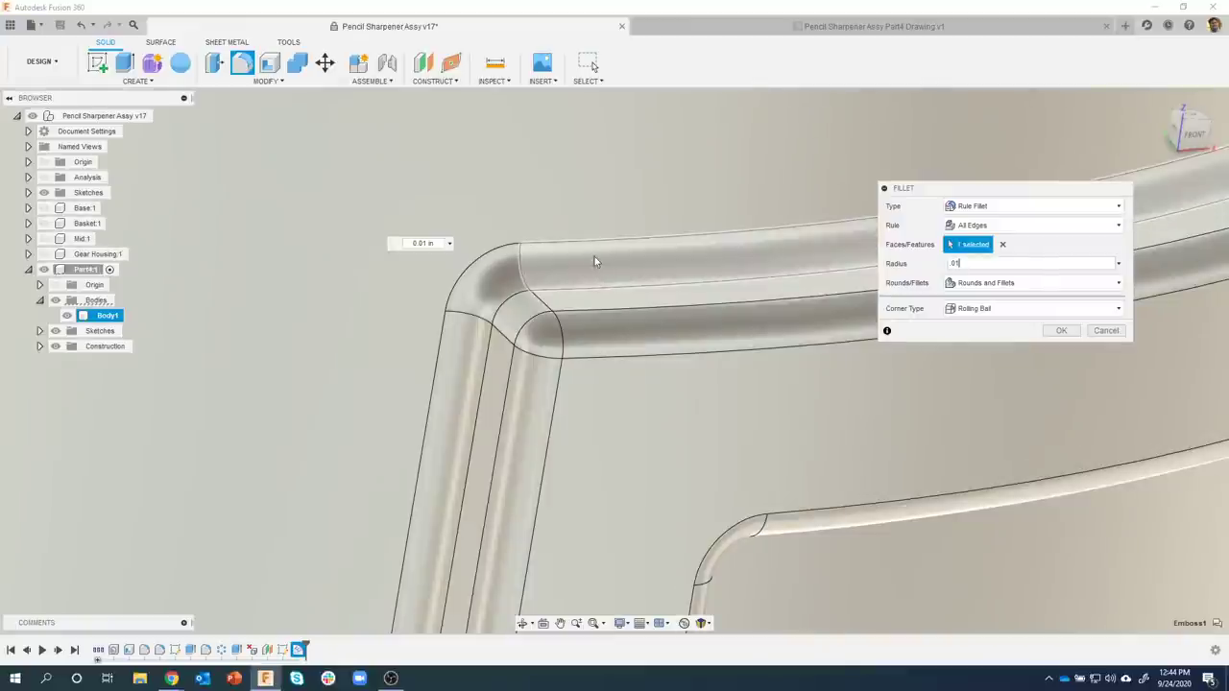
scroll(472, 350, down, 10)
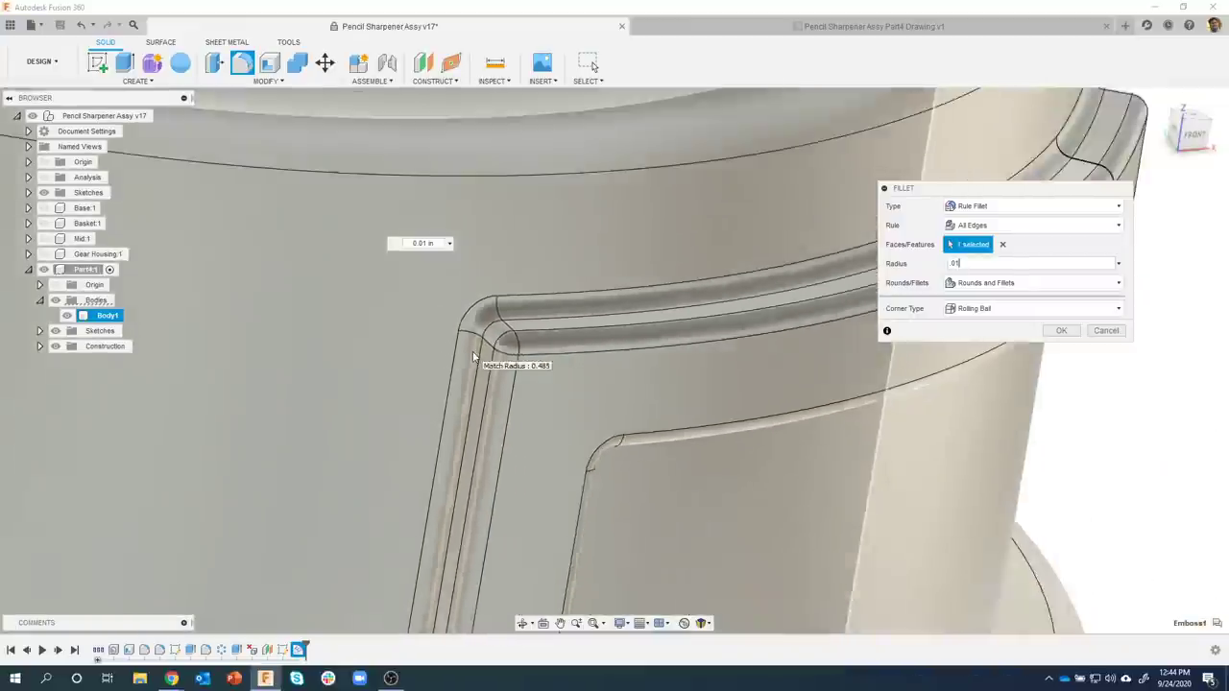
scroll(920, 365, down, 5)
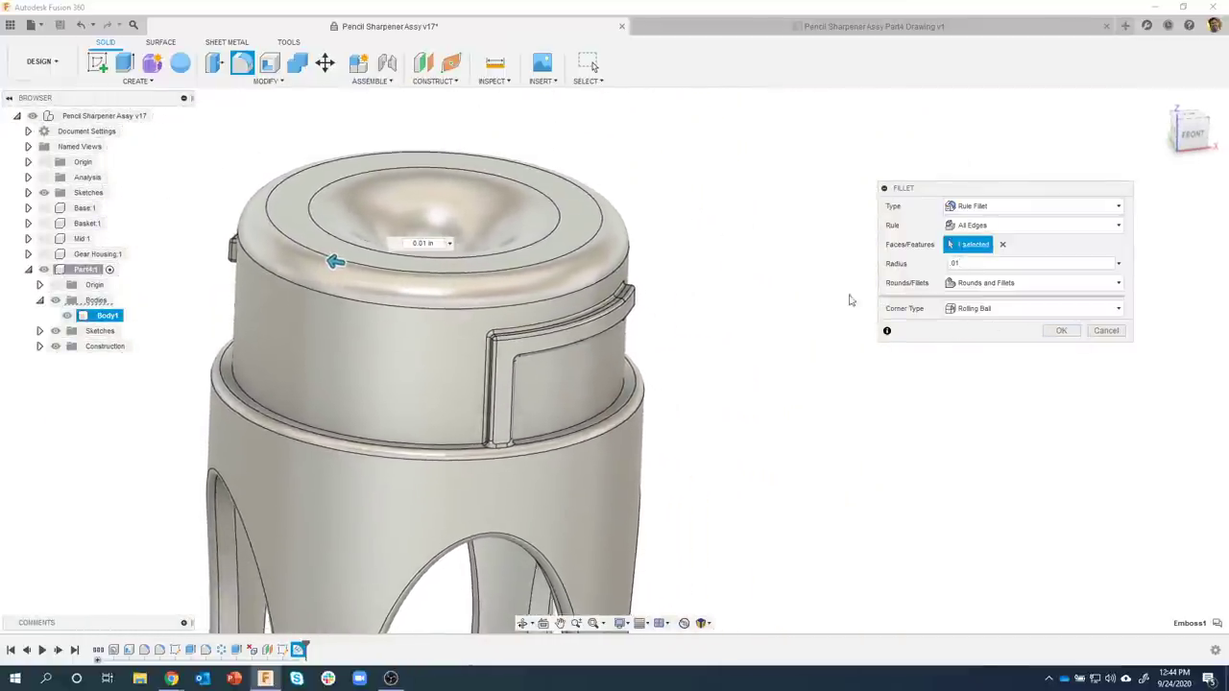
Apply the rule fillet to the embossed profiles and bring the whole part into view
click(1061, 331)
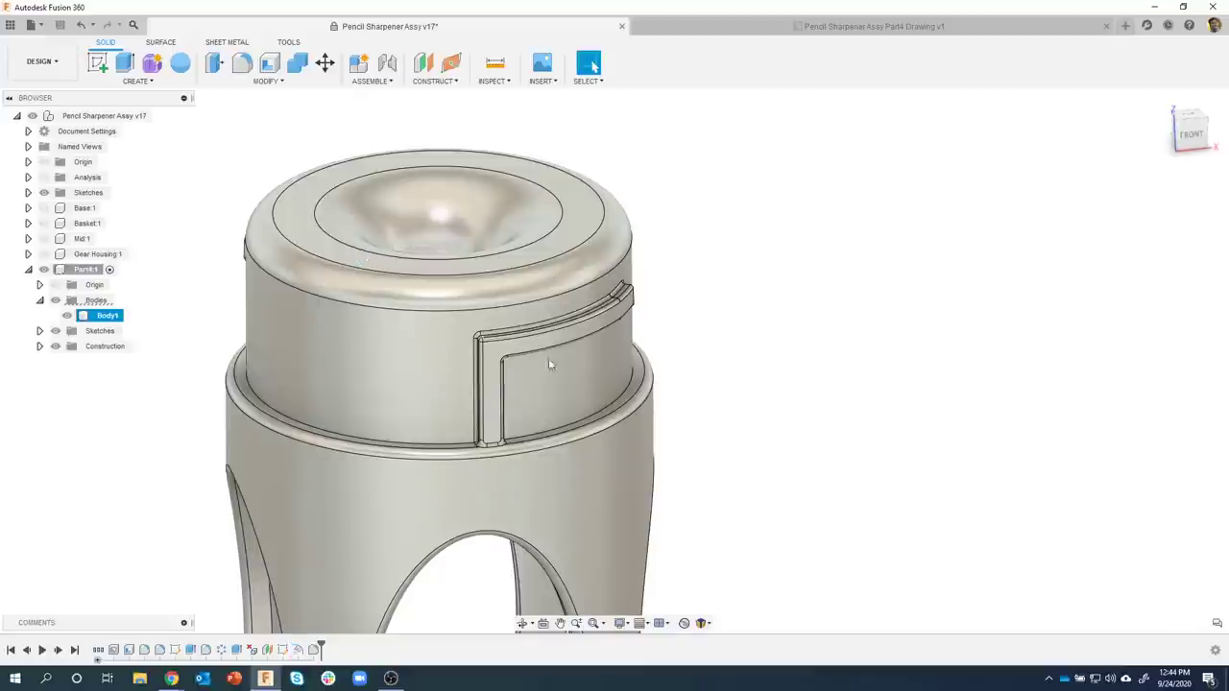
shift+middle_drag(548, 358, 929, 266)
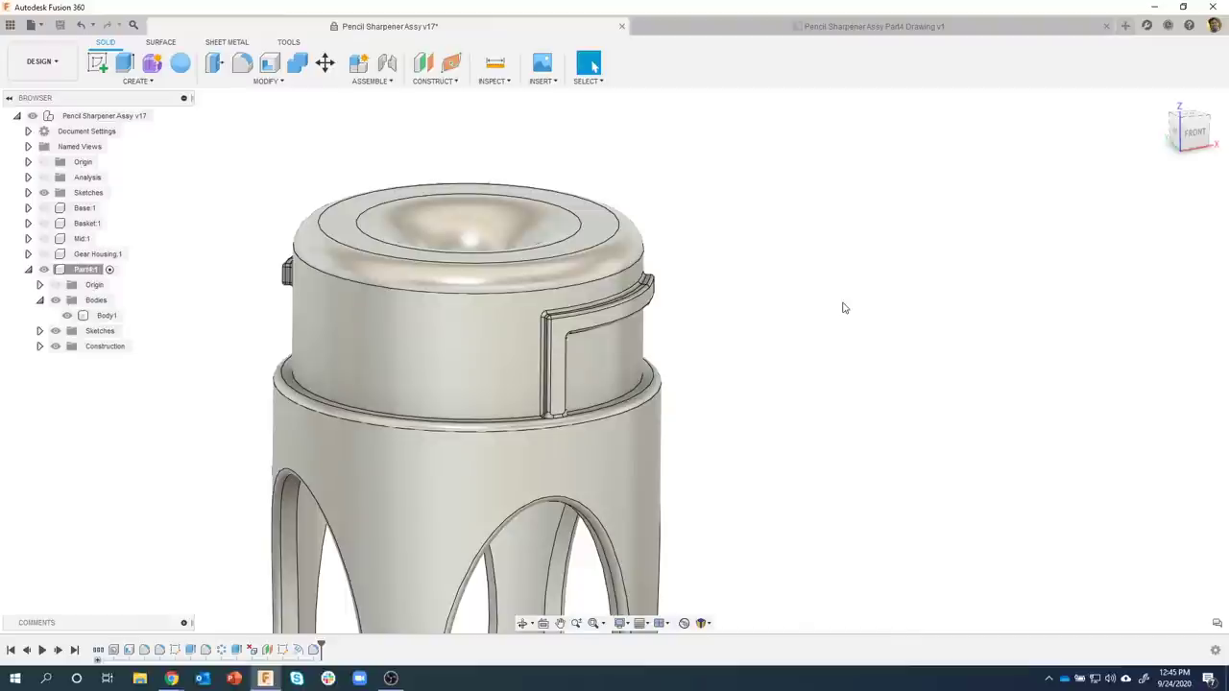
key(F6)
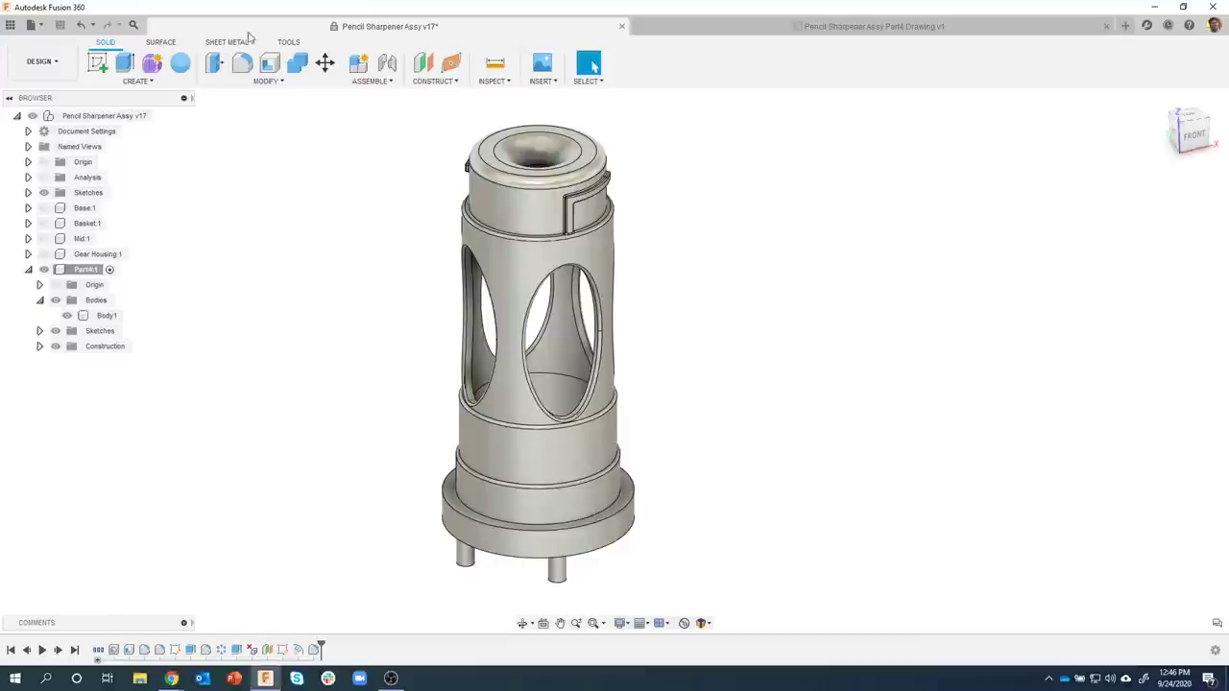
Open the Fusion 360 App Store in a maximized browser window and look over its featured and most popular apps
click(286, 42)
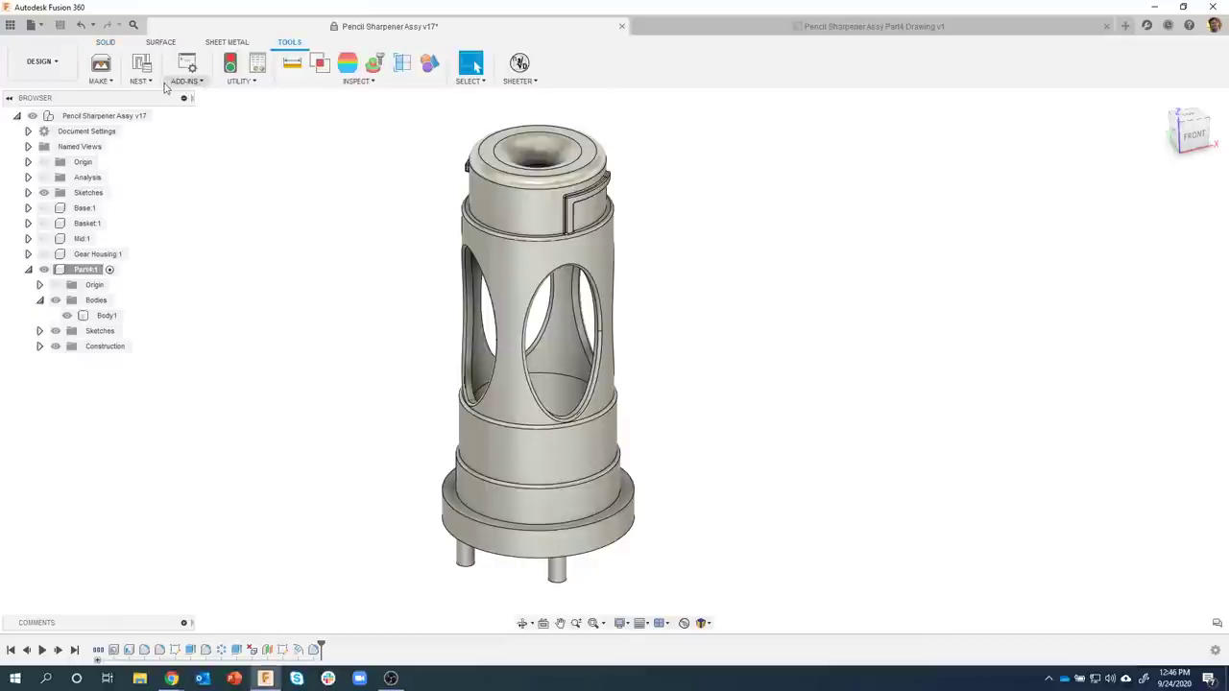
click(200, 83)
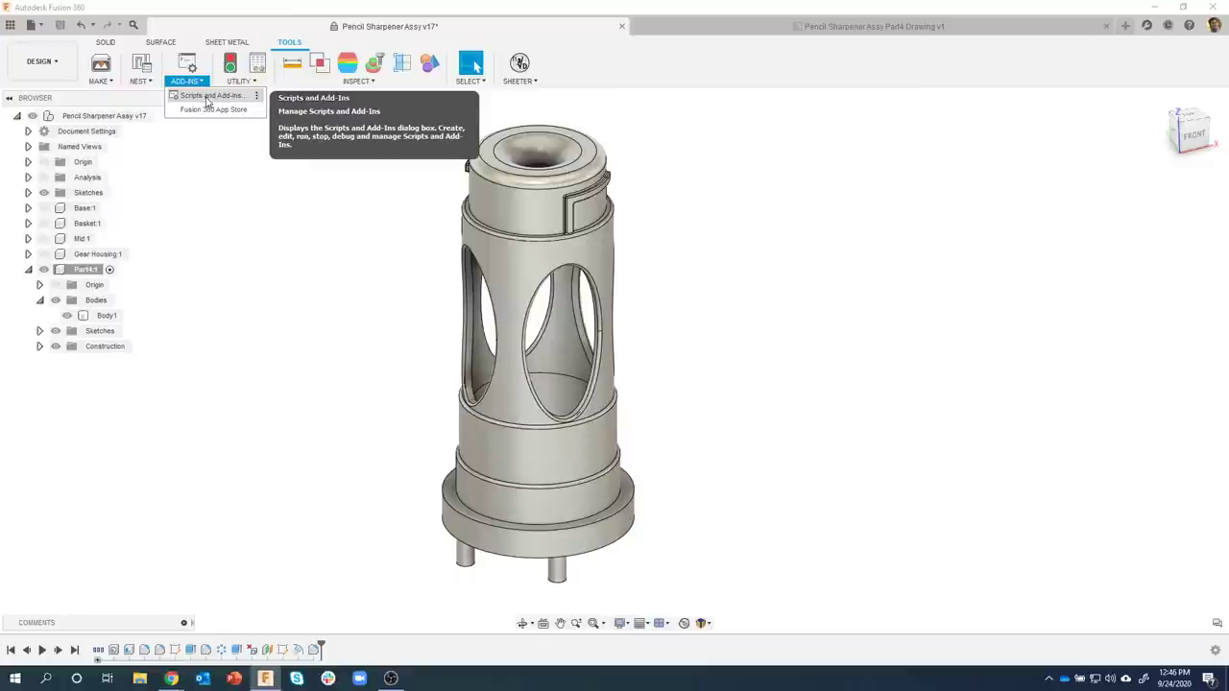
click(201, 112)
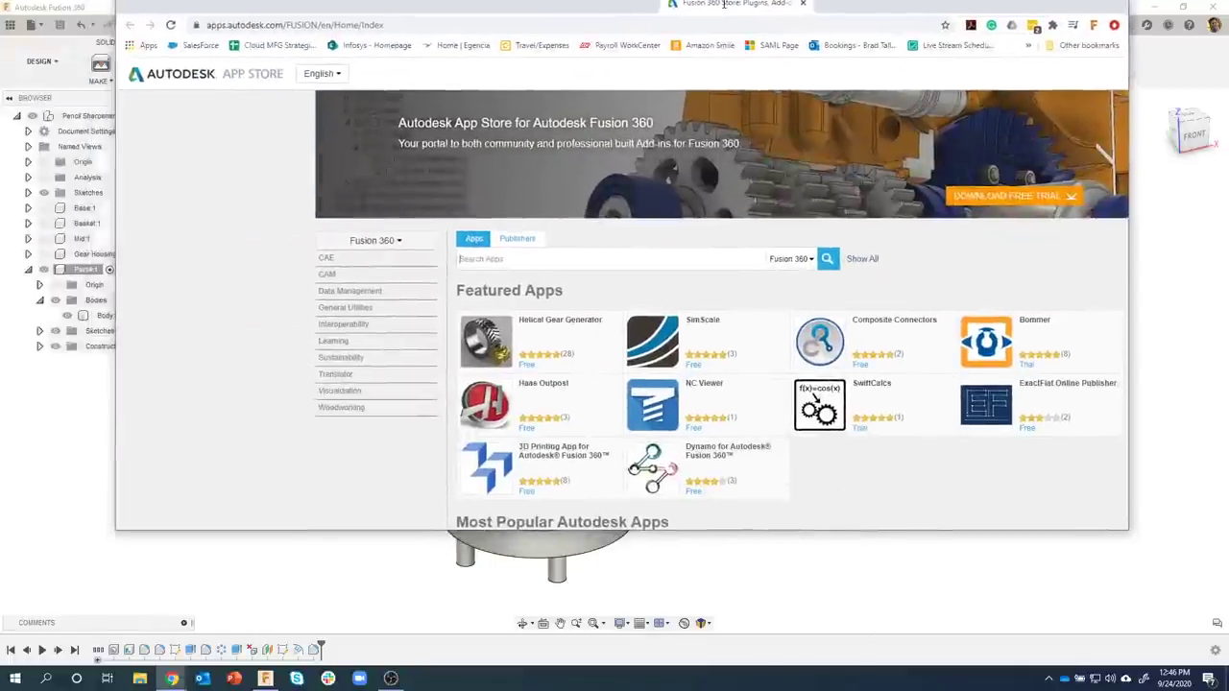
double_click(713, 7)
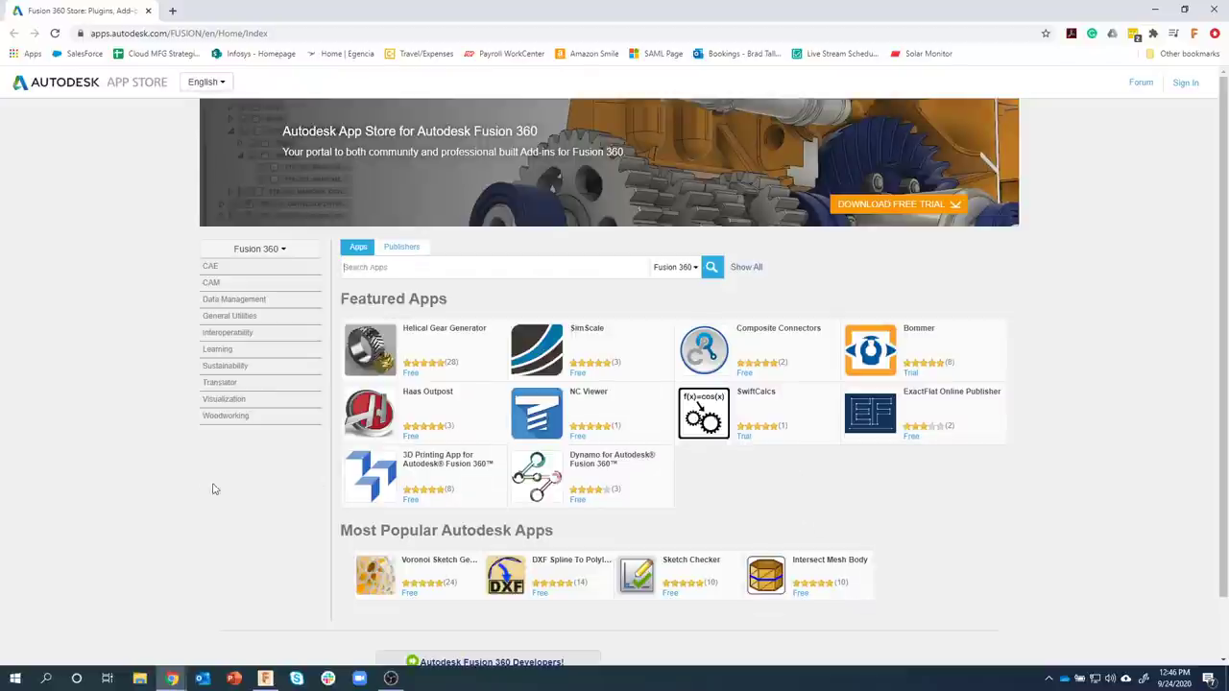
mouse_move(432, 344)
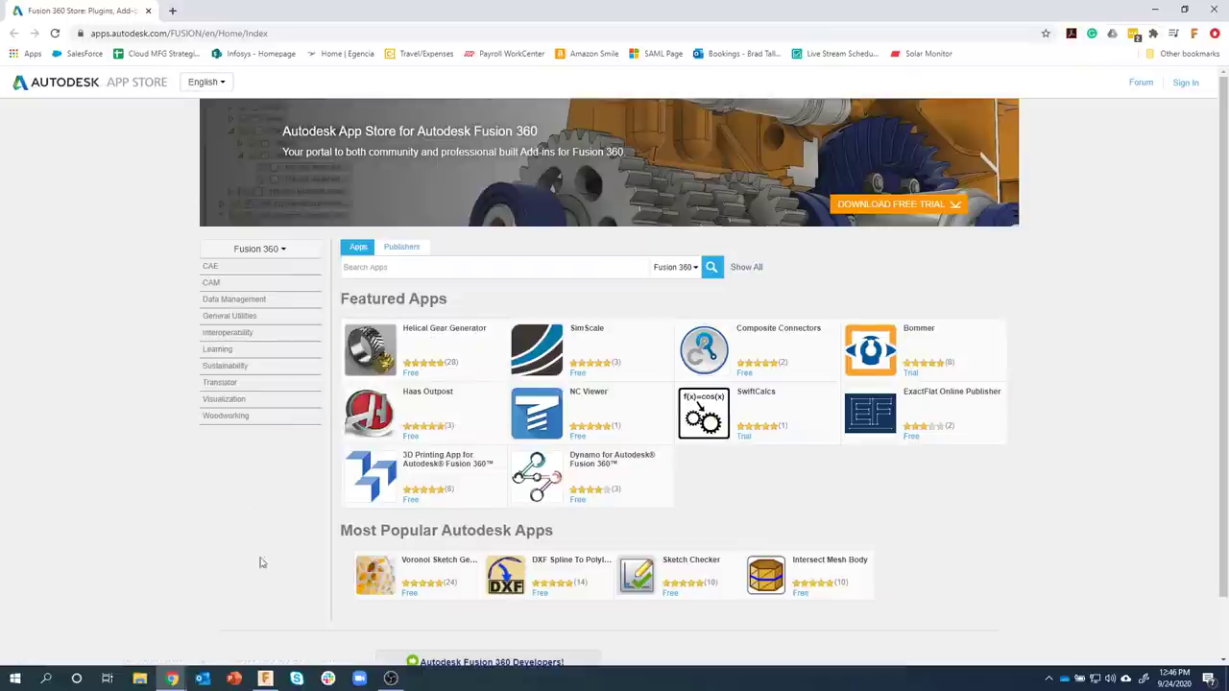
mouse_move(392, 573)
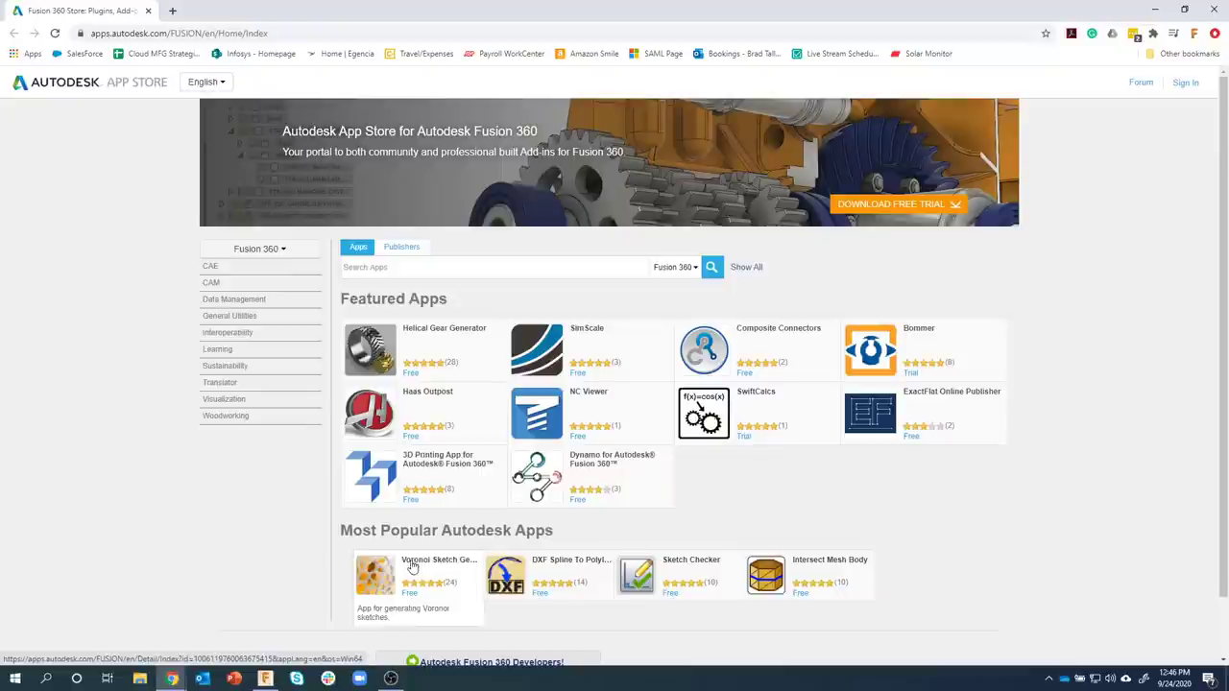
mouse_move(664, 585)
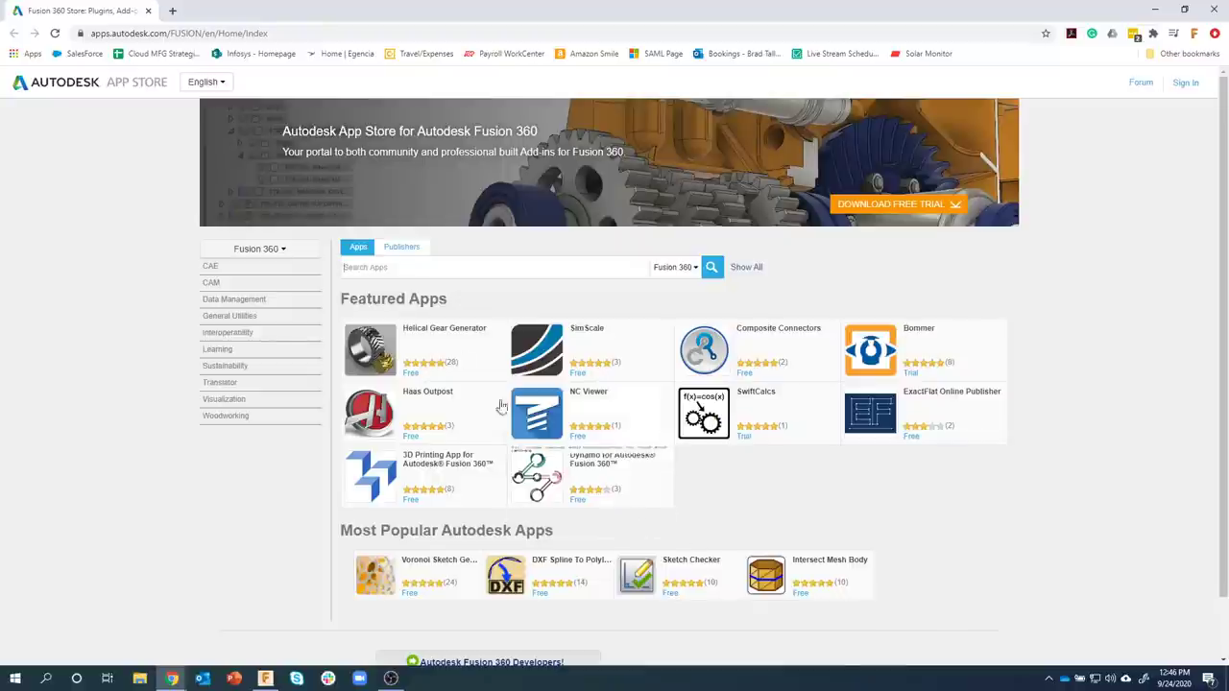
Search the app store for "gear", view the FM Gears detail page, and return to the search results
click(388, 267)
text(gear)
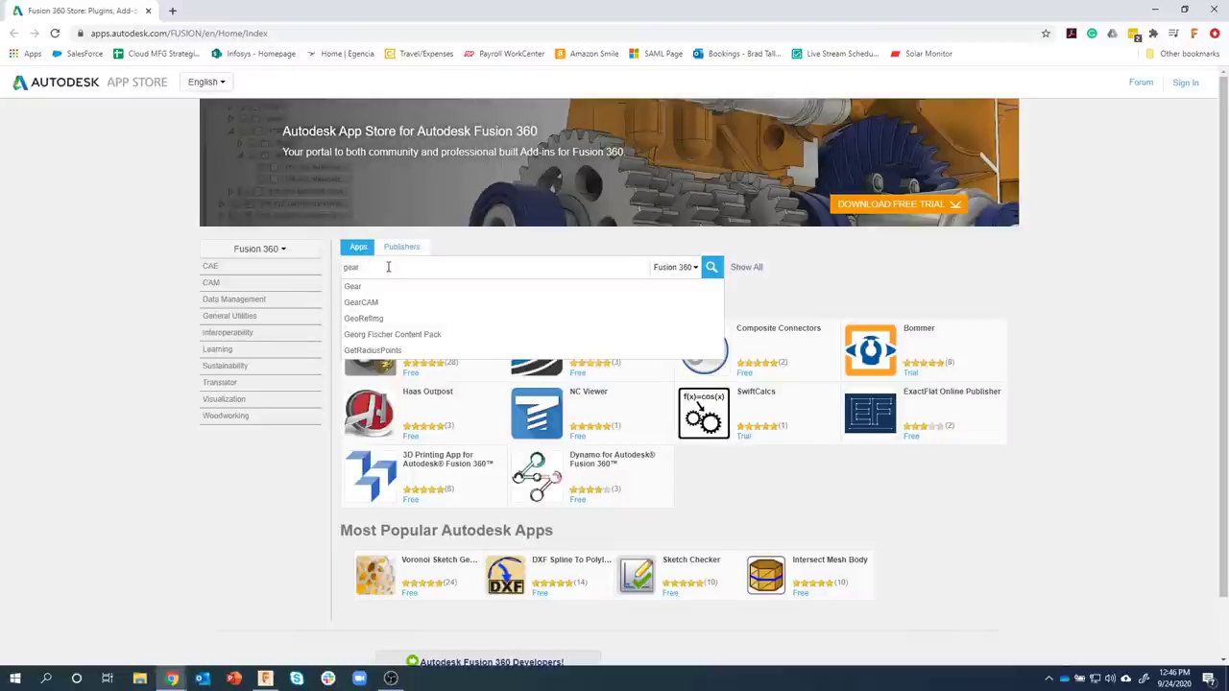
key(Return)
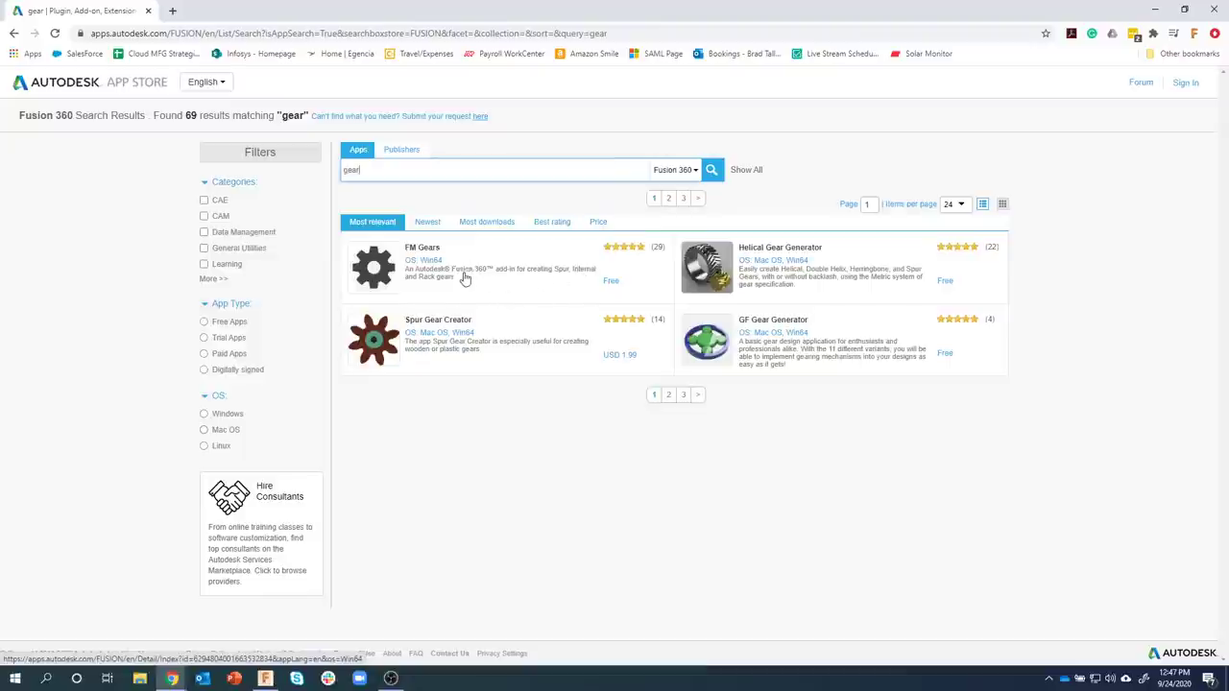
click(379, 281)
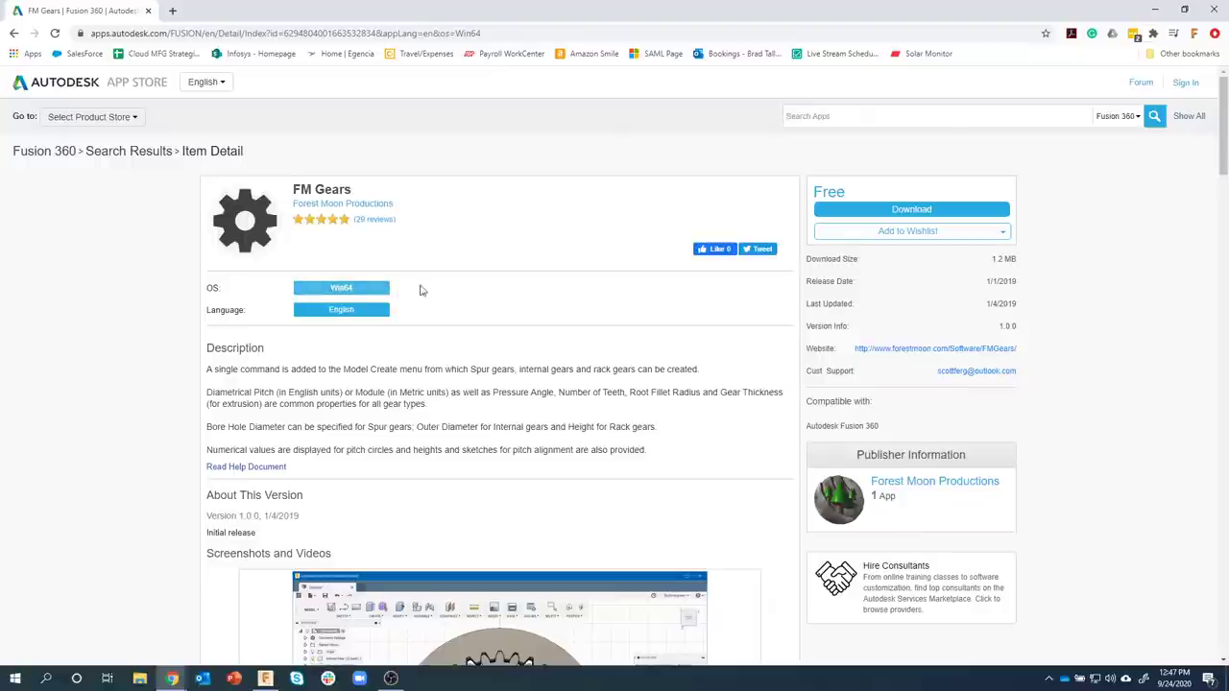
click(14, 36)
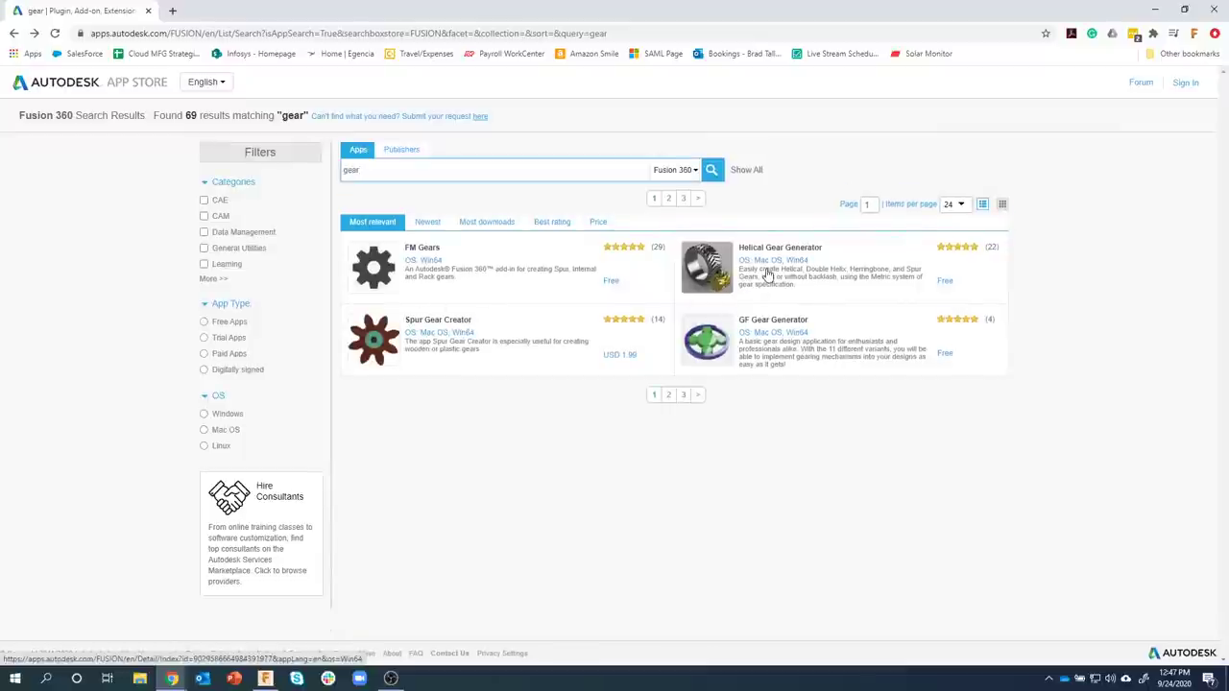
Compare the Mac OS and Win64 versions of the Helical Gear Generator page and go back to the store's home page
click(760, 256)
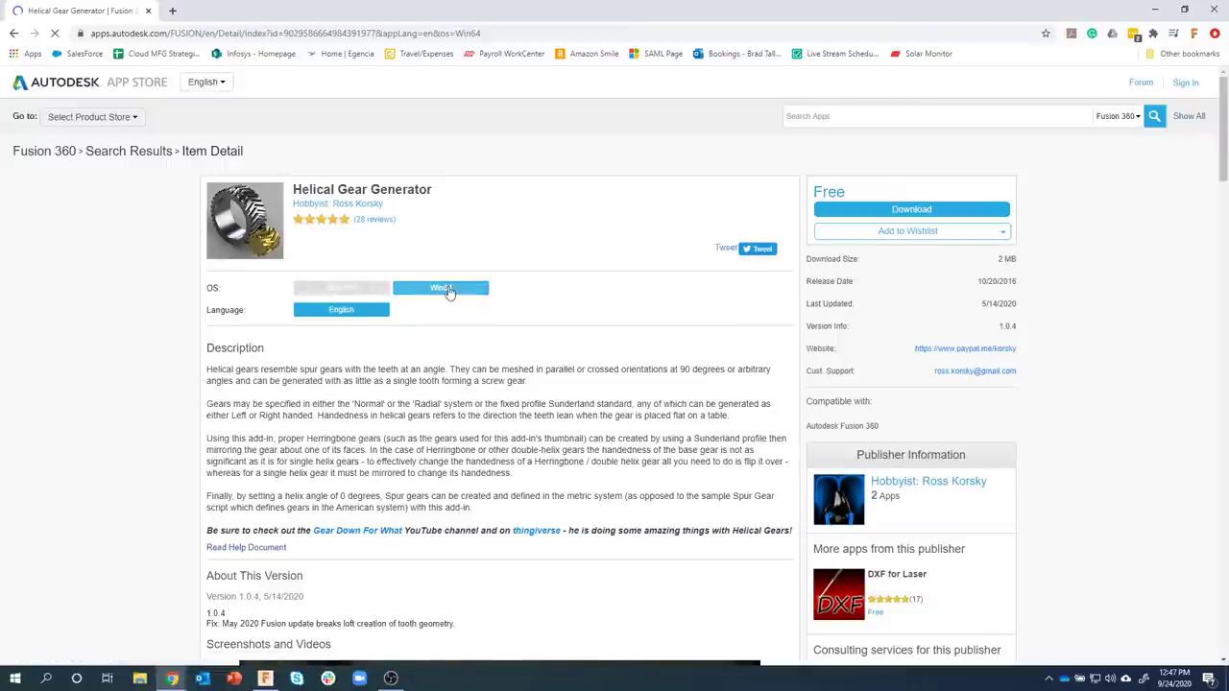
click(357, 295)
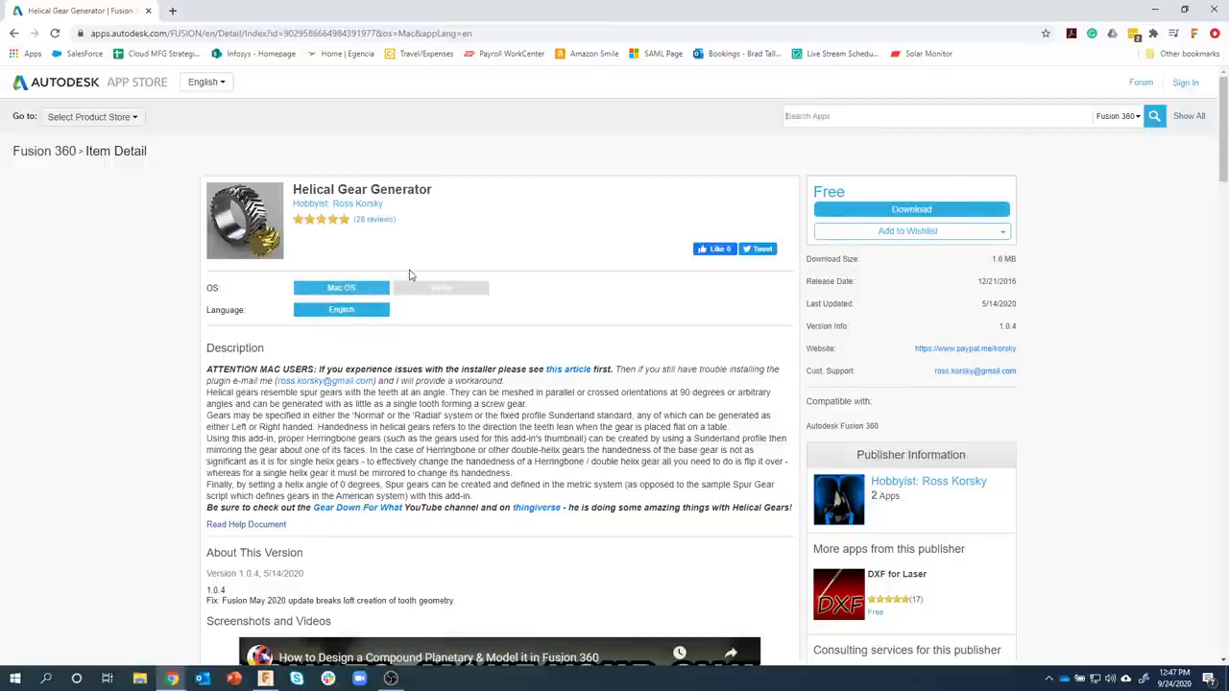
click(438, 288)
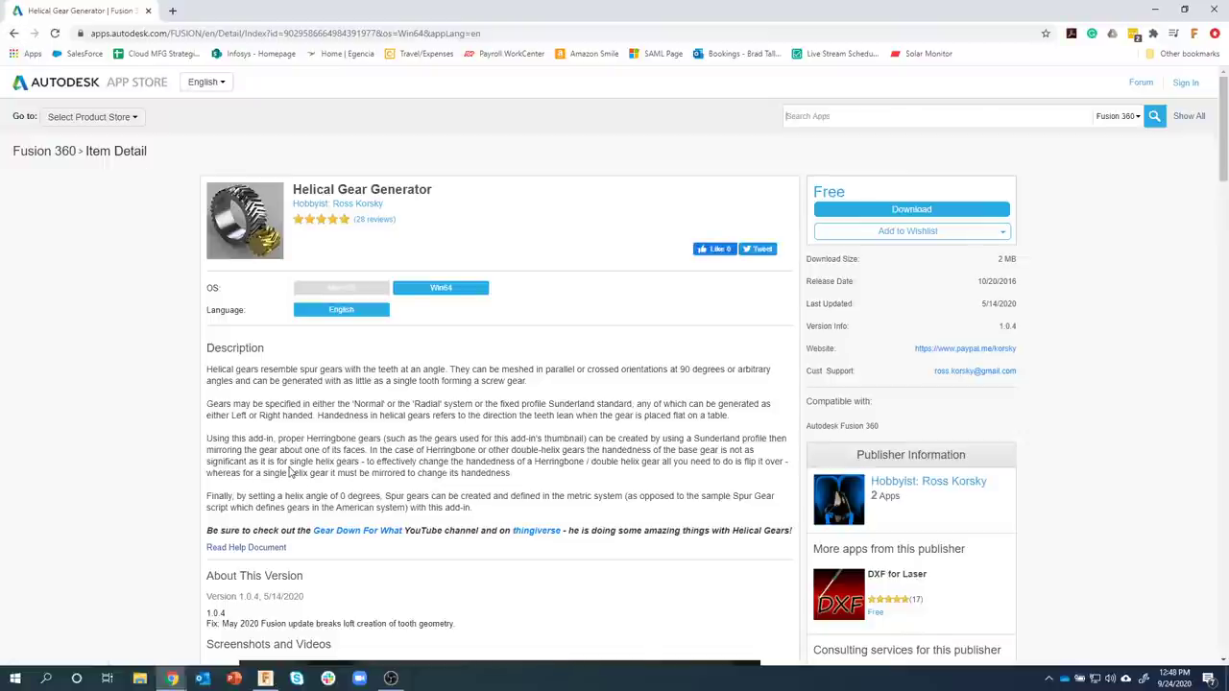
click(13, 33)
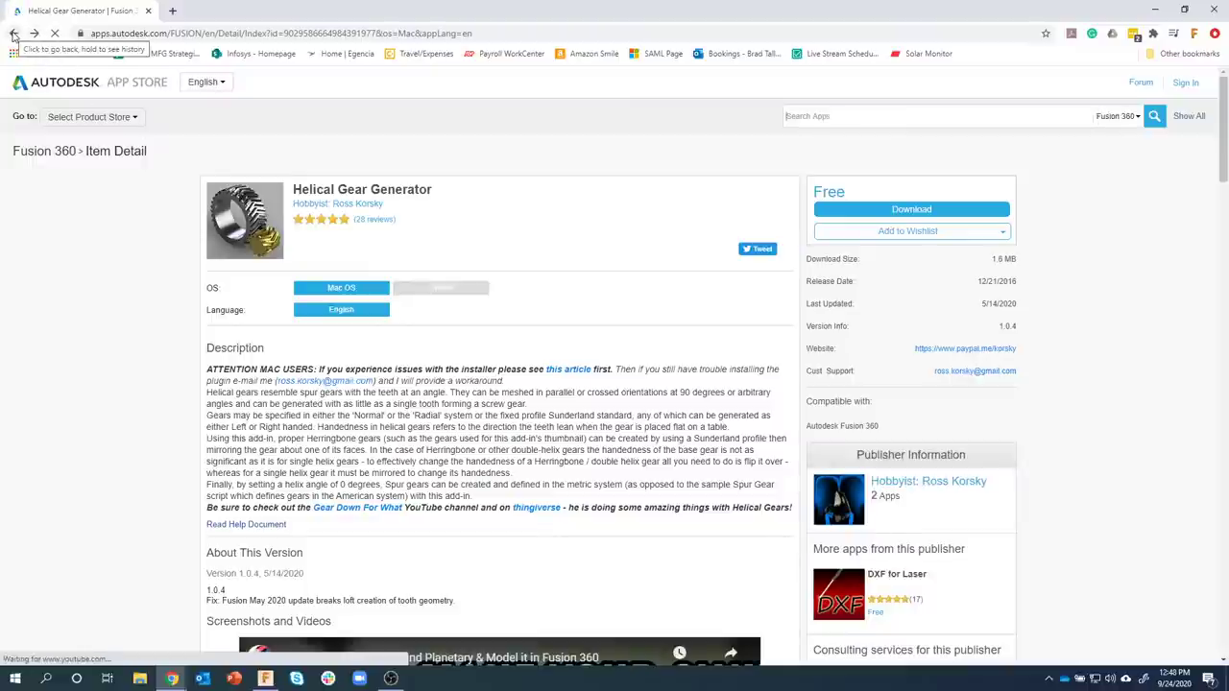
click(14, 34)
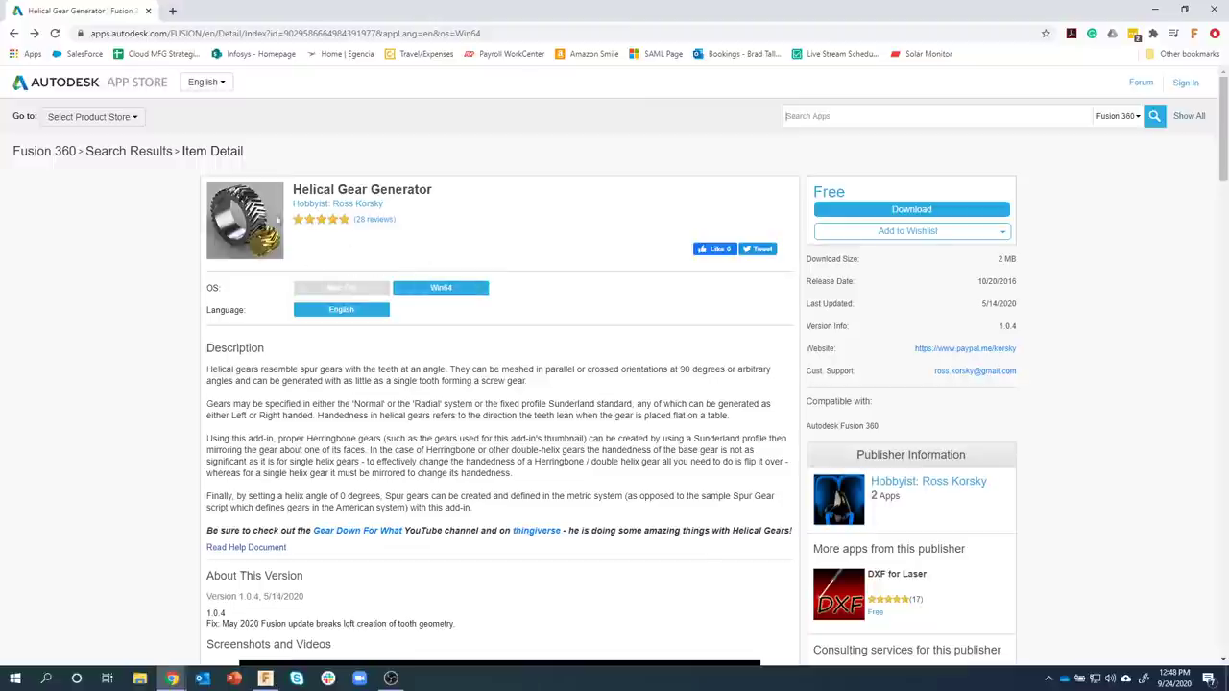
click(14, 34)
click(13, 34)
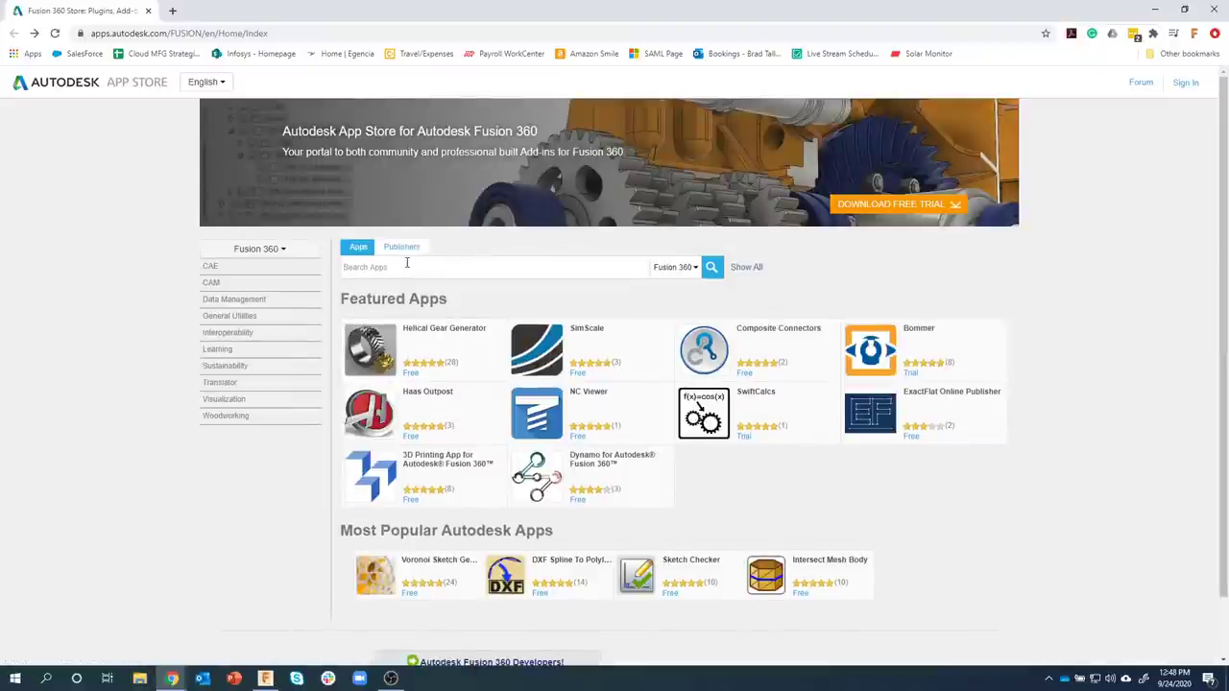
Search the app store for "gear" again and open the FM Gears detail page
click(407, 263)
text(gear)
key(Return)
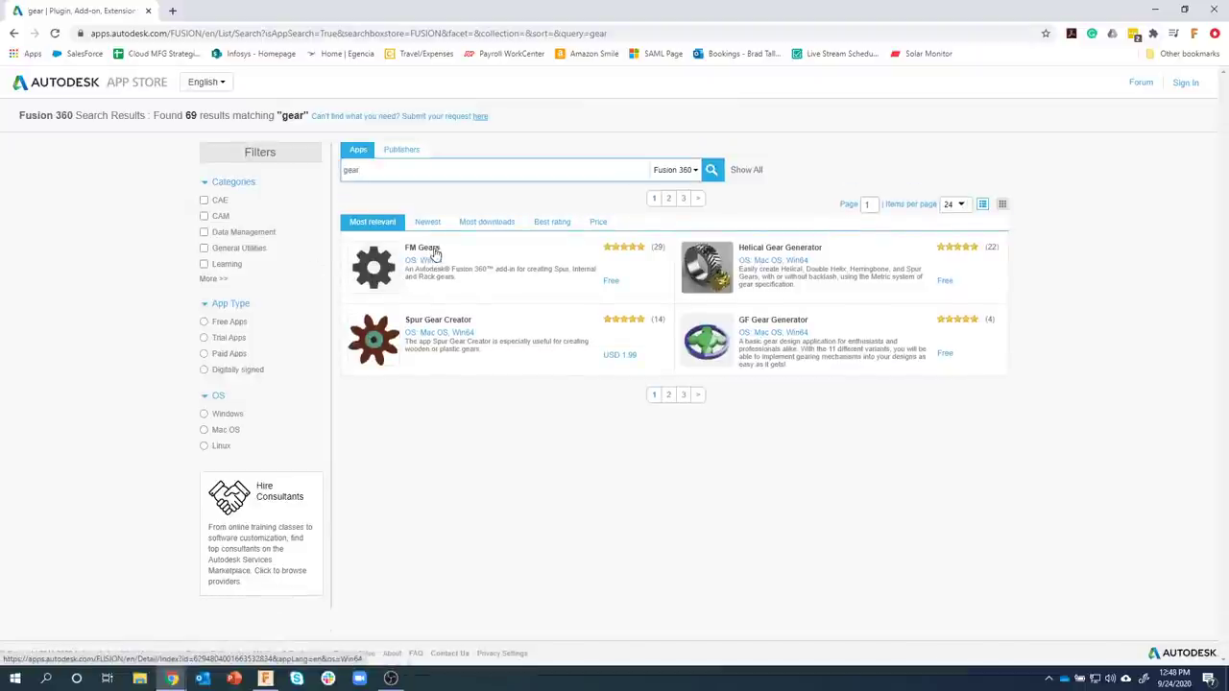
click(430, 252)
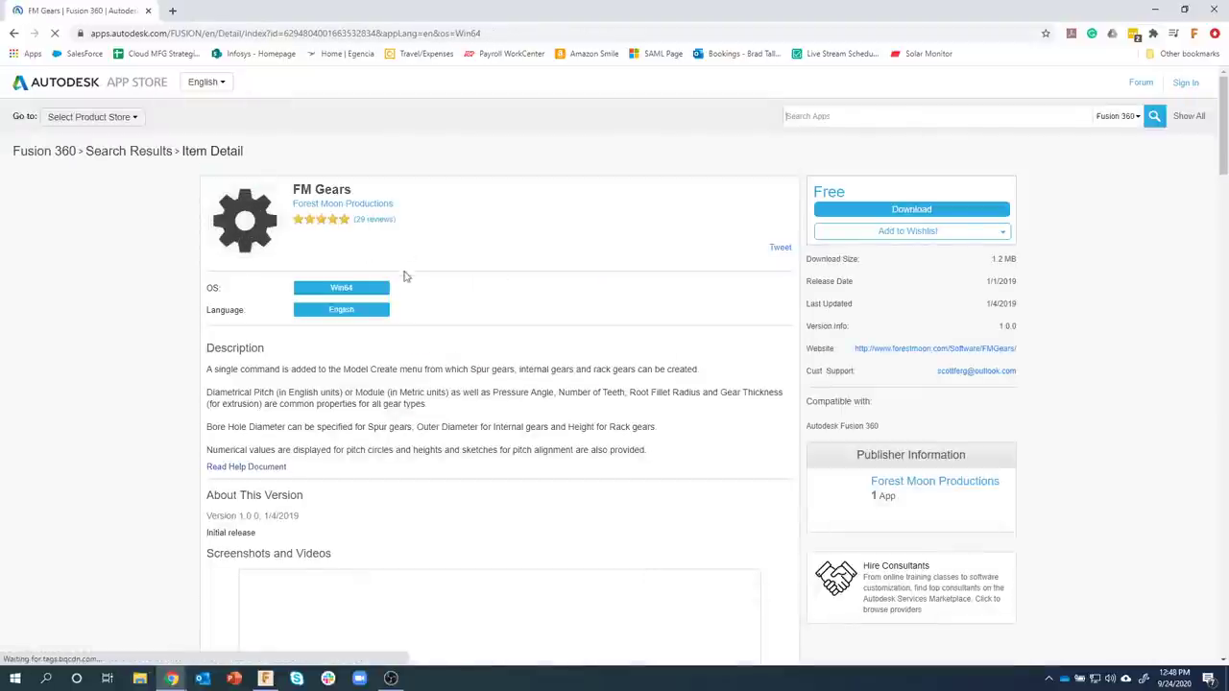
Download FM Gears by signing in with the account e-mail and password, and open FMGears_win64.msi without running the installation
click(868, 216)
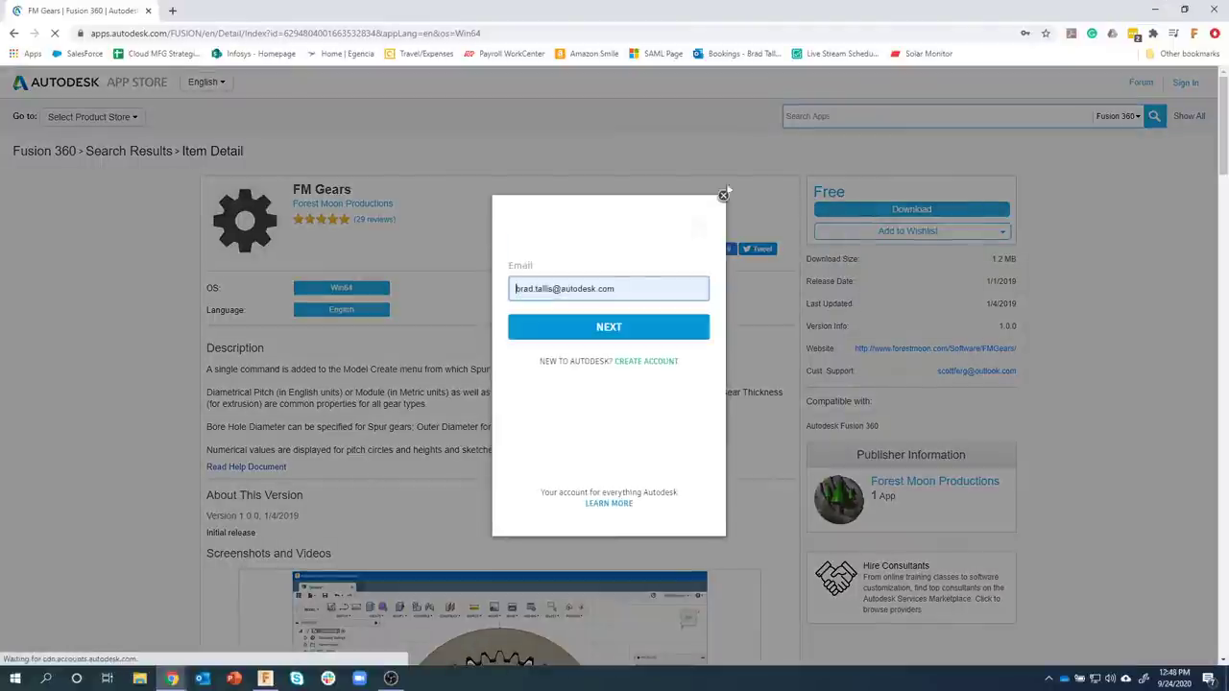
click(598, 328)
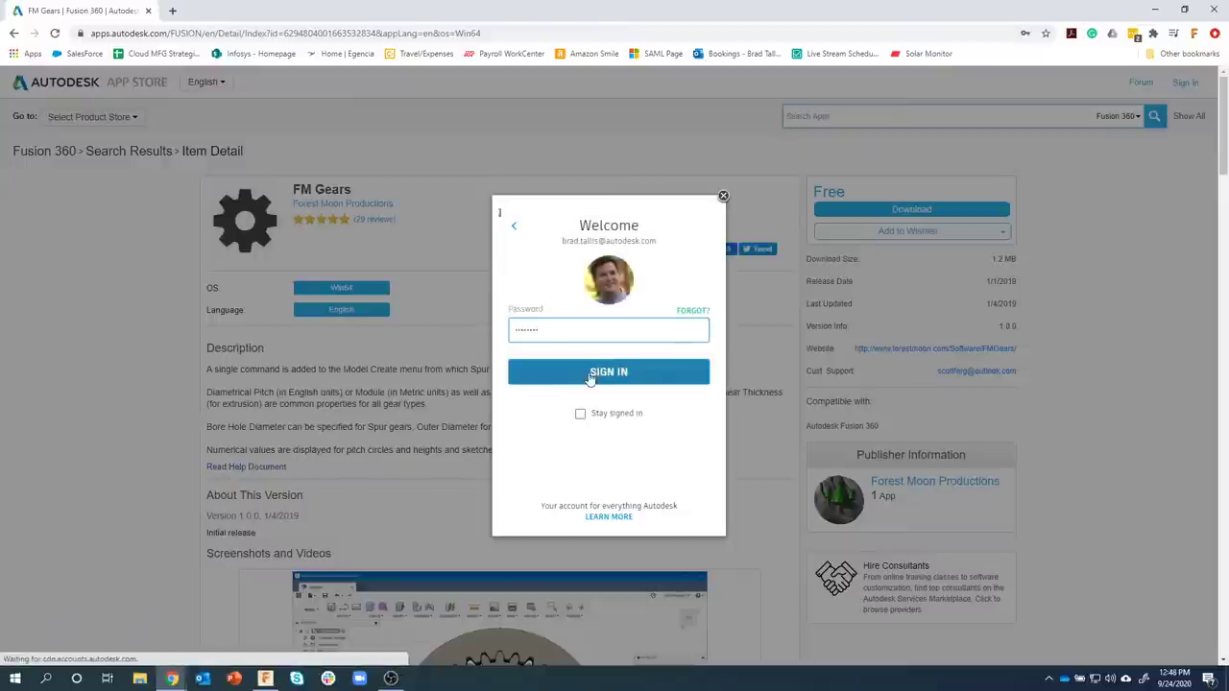
click(590, 374)
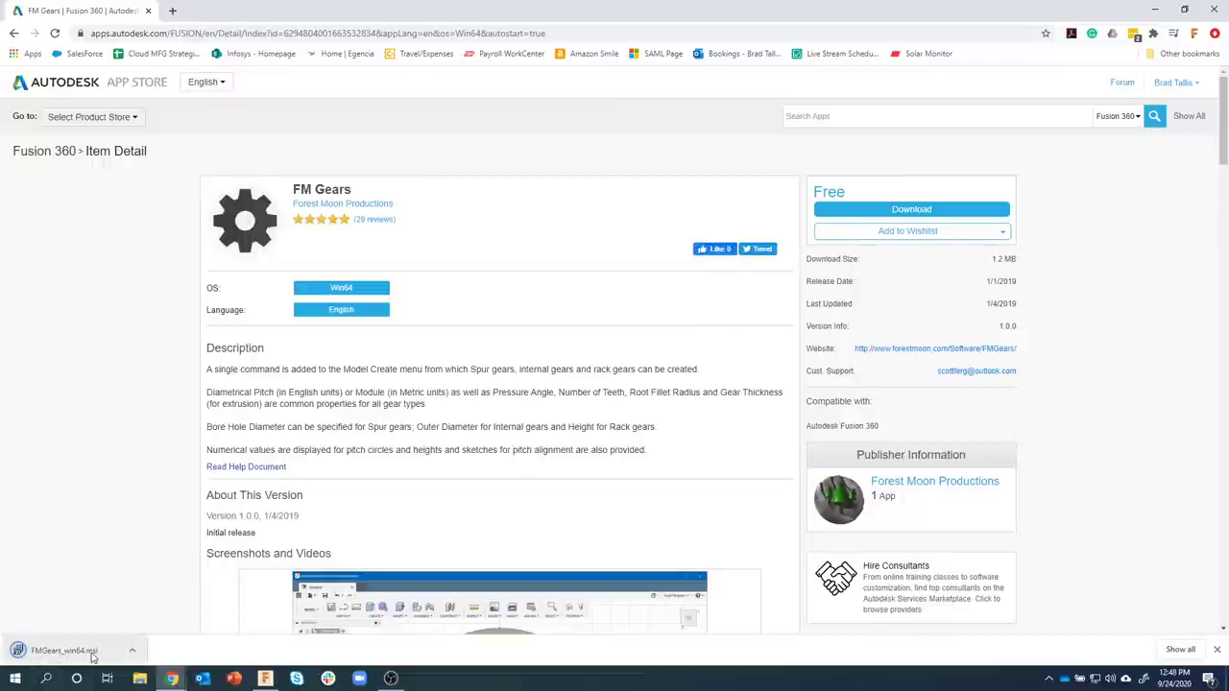
click(84, 652)
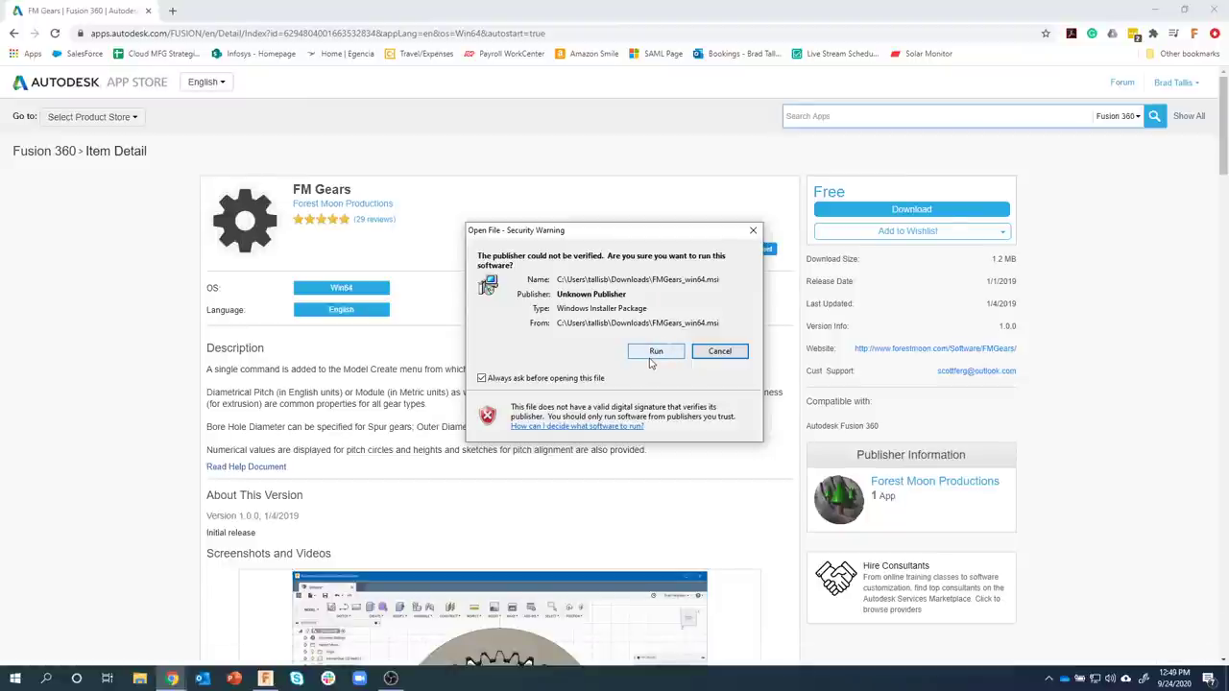
click(713, 357)
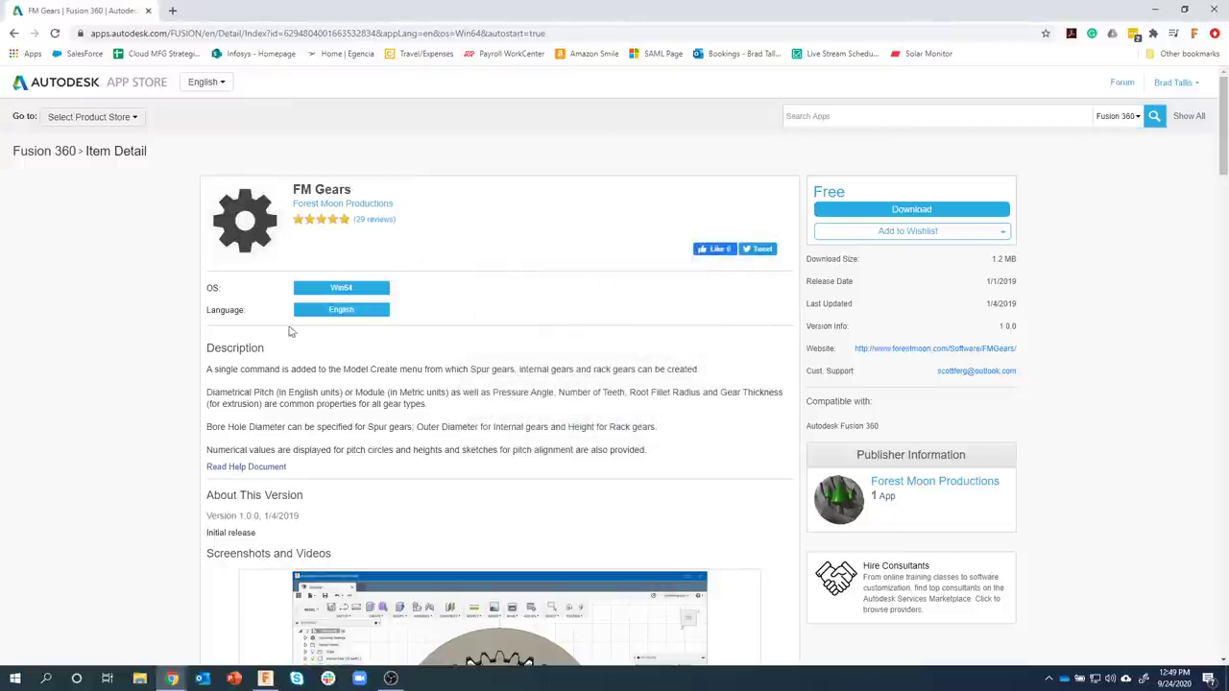
Switch back to Fusion 360 and bring up the list of installed add-ins in Scripts and Add-Ins
click(265, 679)
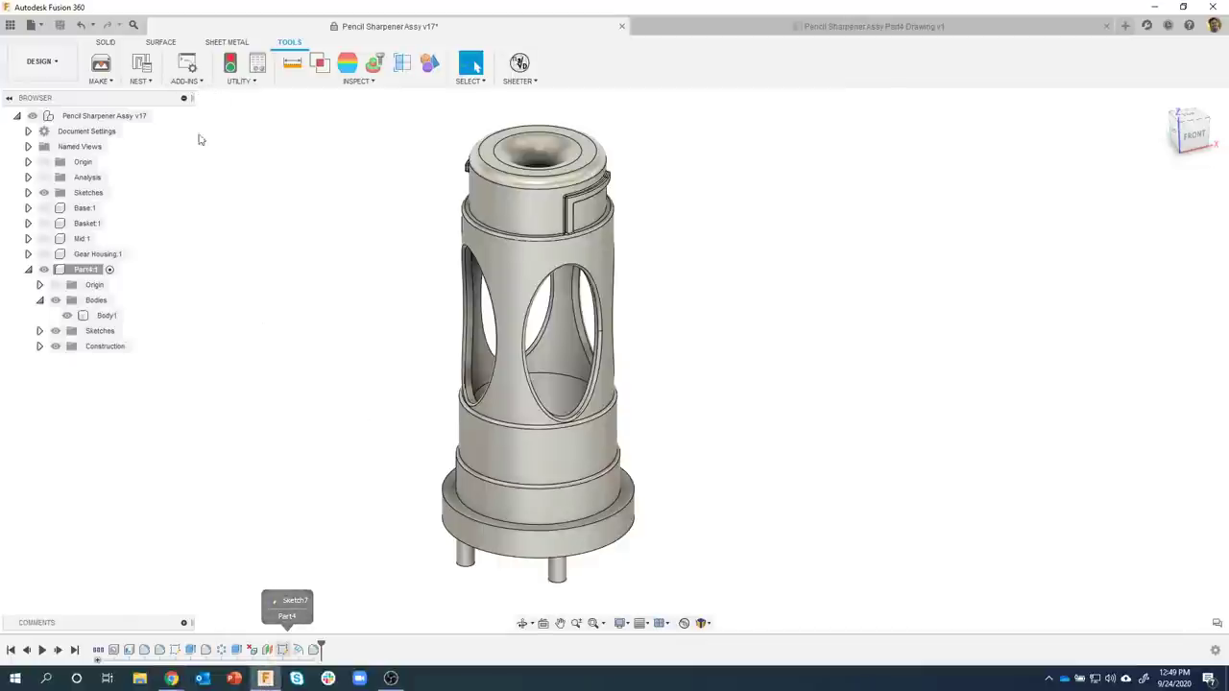
click(196, 83)
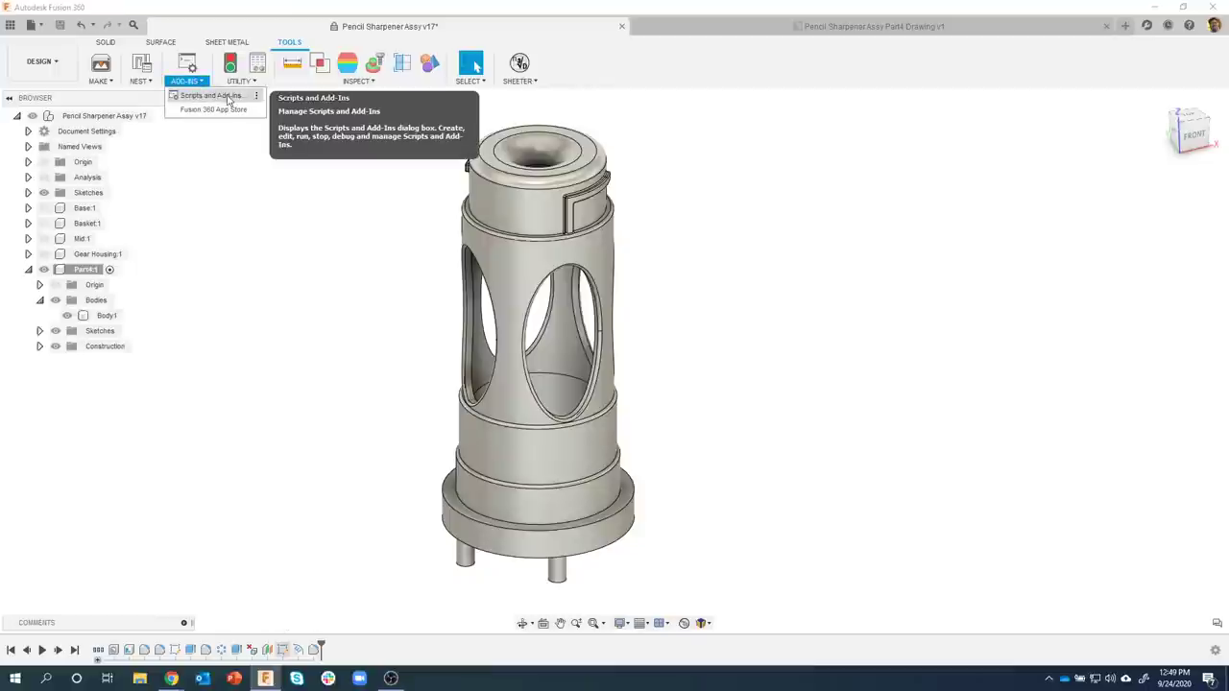
click(228, 100)
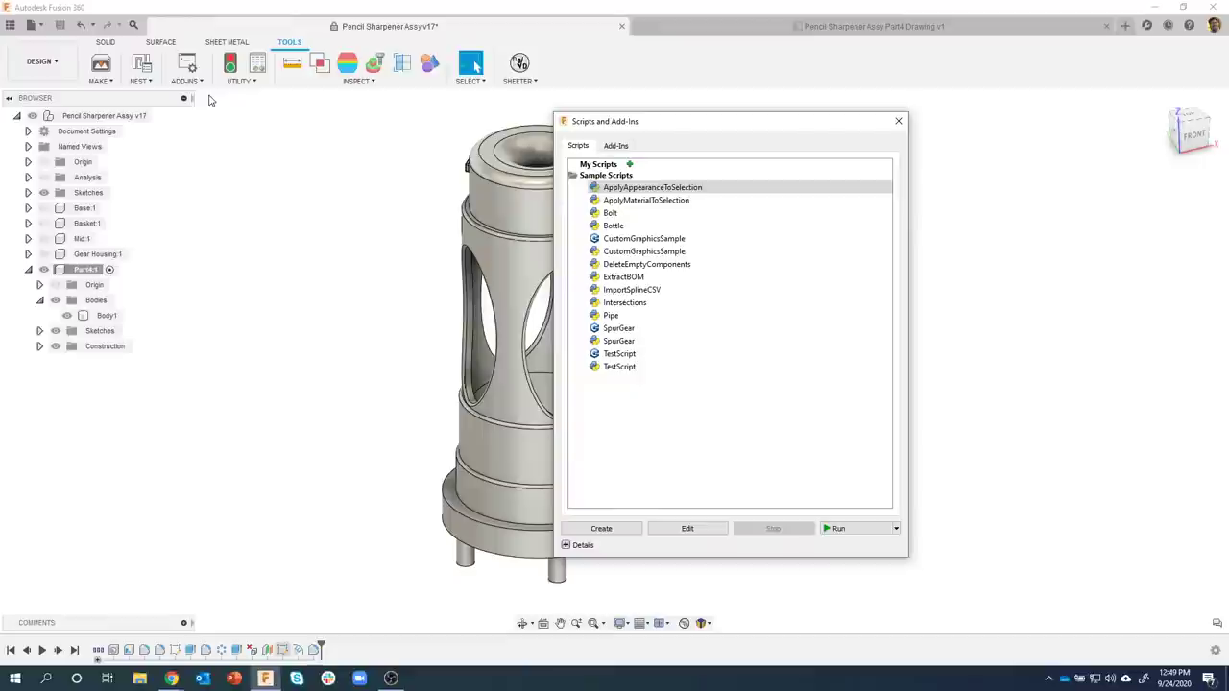
click(625, 147)
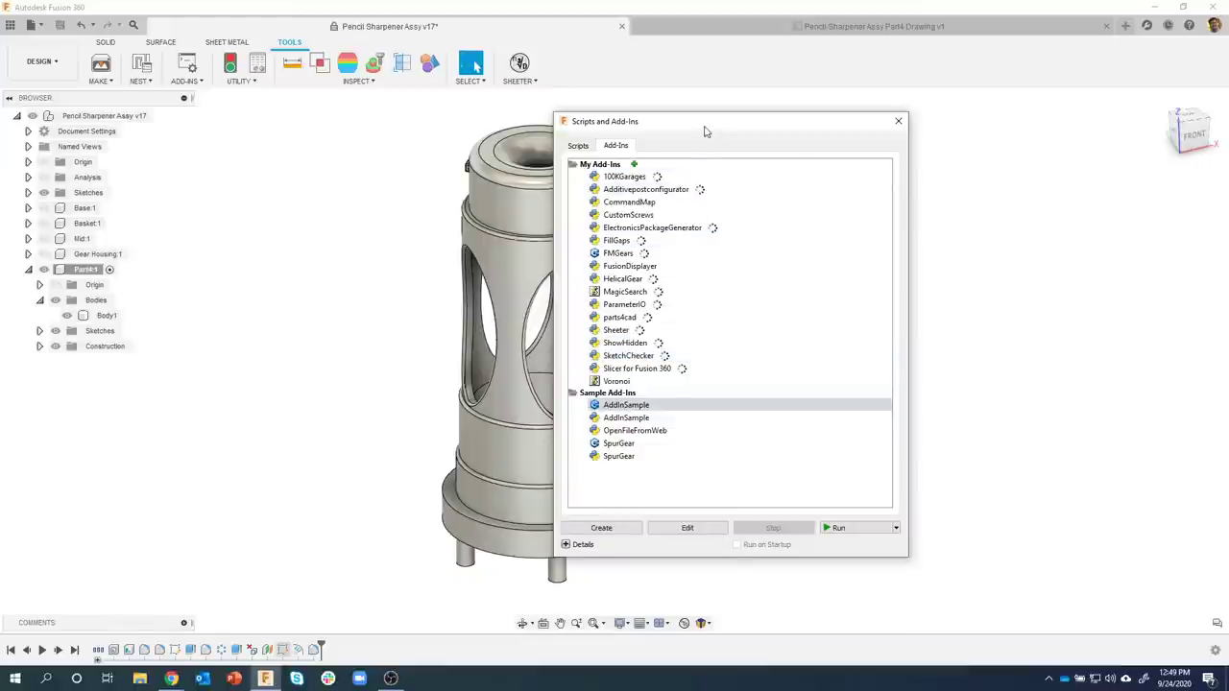
Stop the FMGears add-in, run it again, and acknowledge the resulting message
click(634, 254)
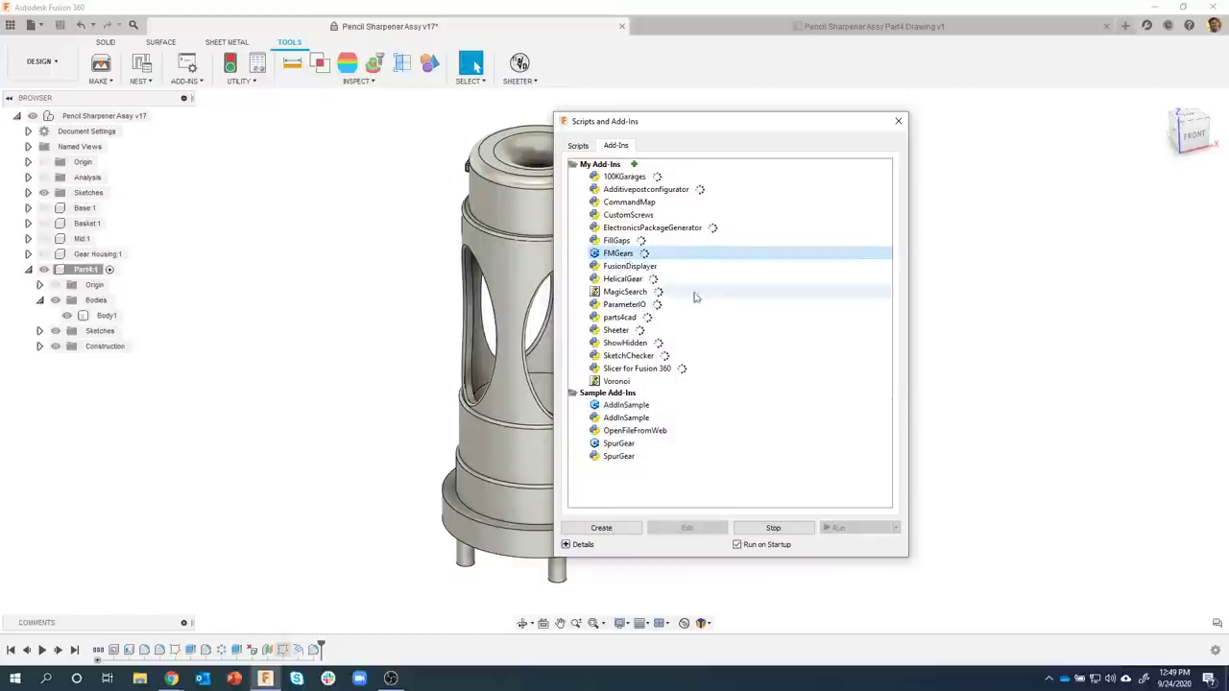
click(773, 529)
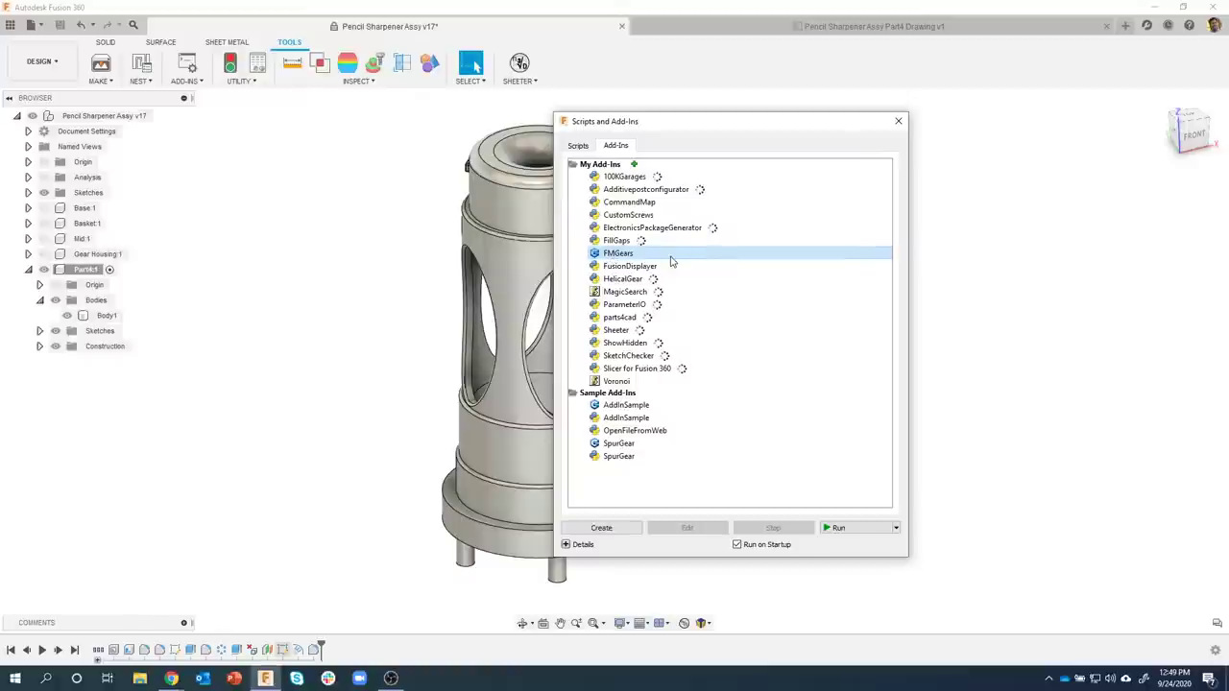
click(837, 528)
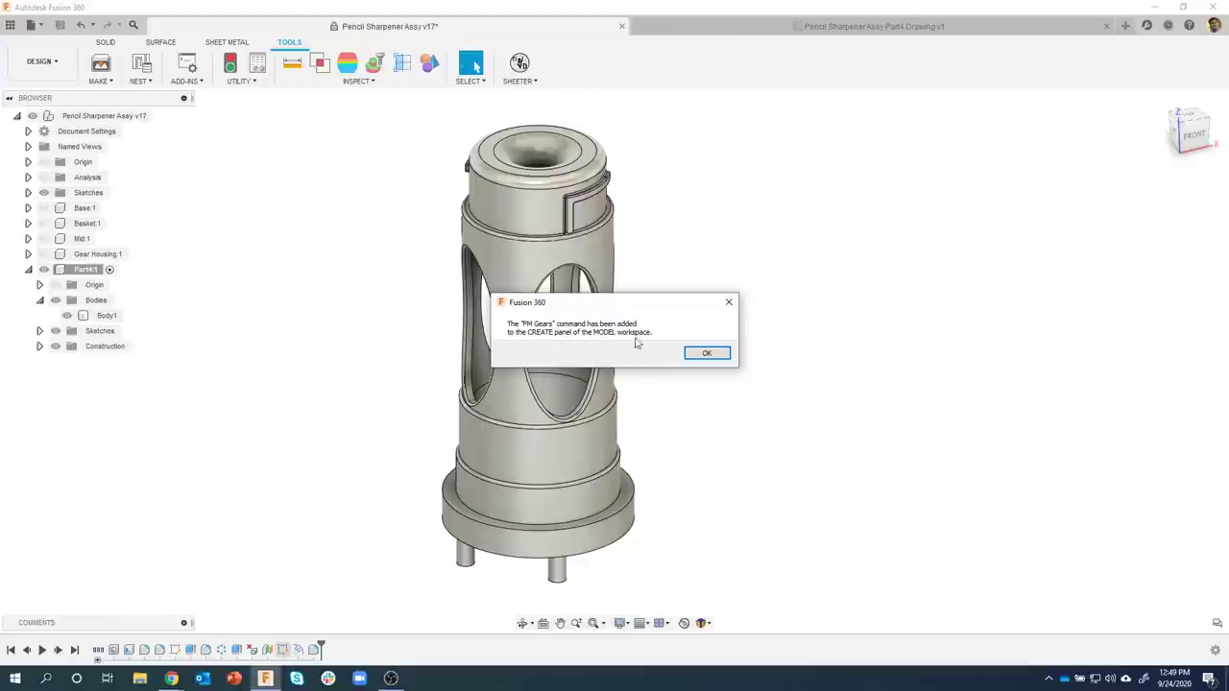
click(705, 355)
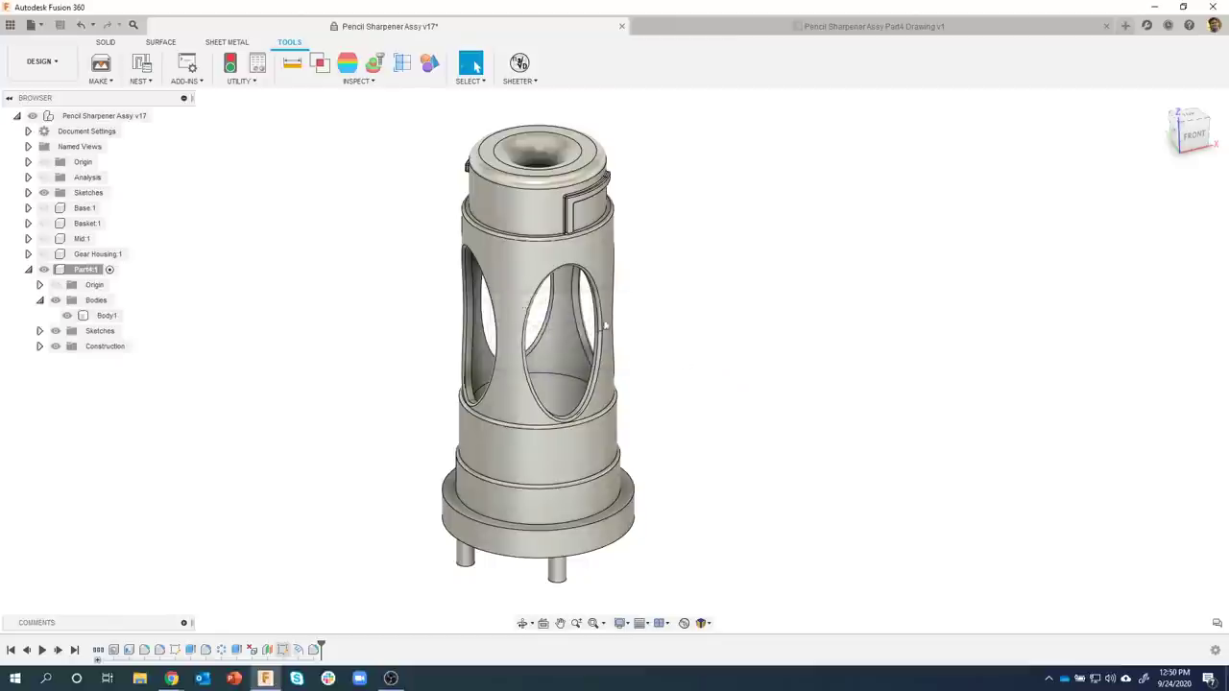
Check the solid creation commands for the newly added gear tools
click(106, 43)
click(158, 85)
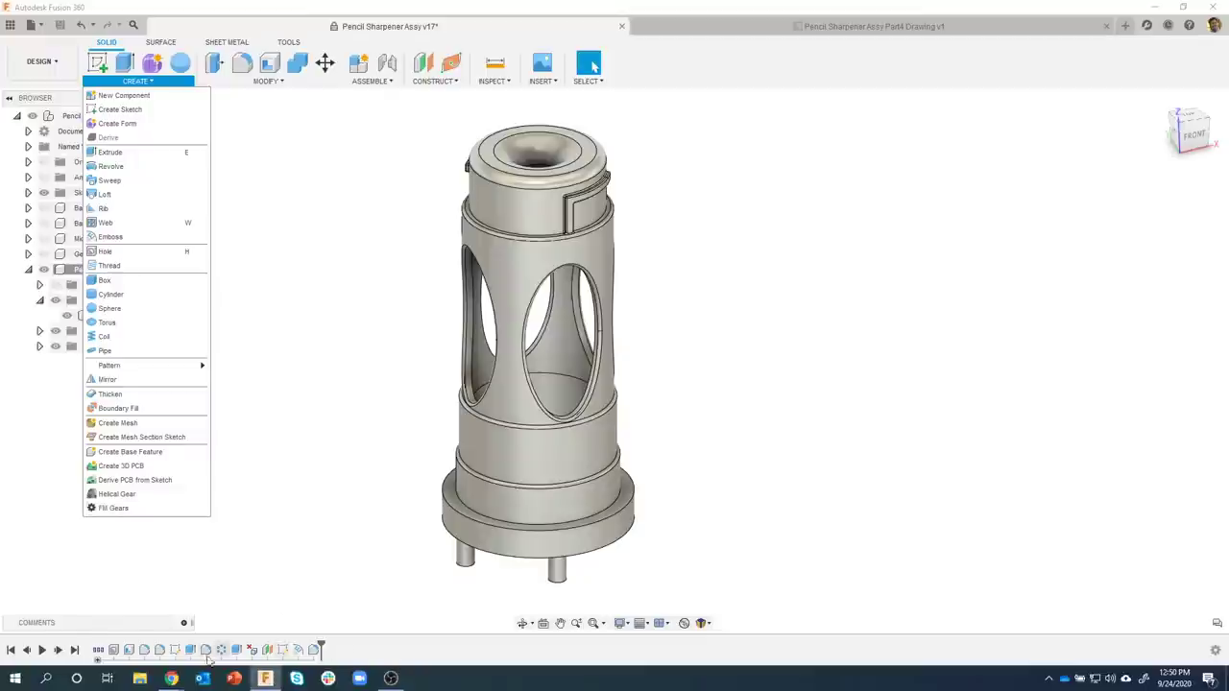
Switch to the Autodesk App Store in Chrome, search the Fusion 360 apps for "woodworking" and view the second results page
mouse_move(170, 679)
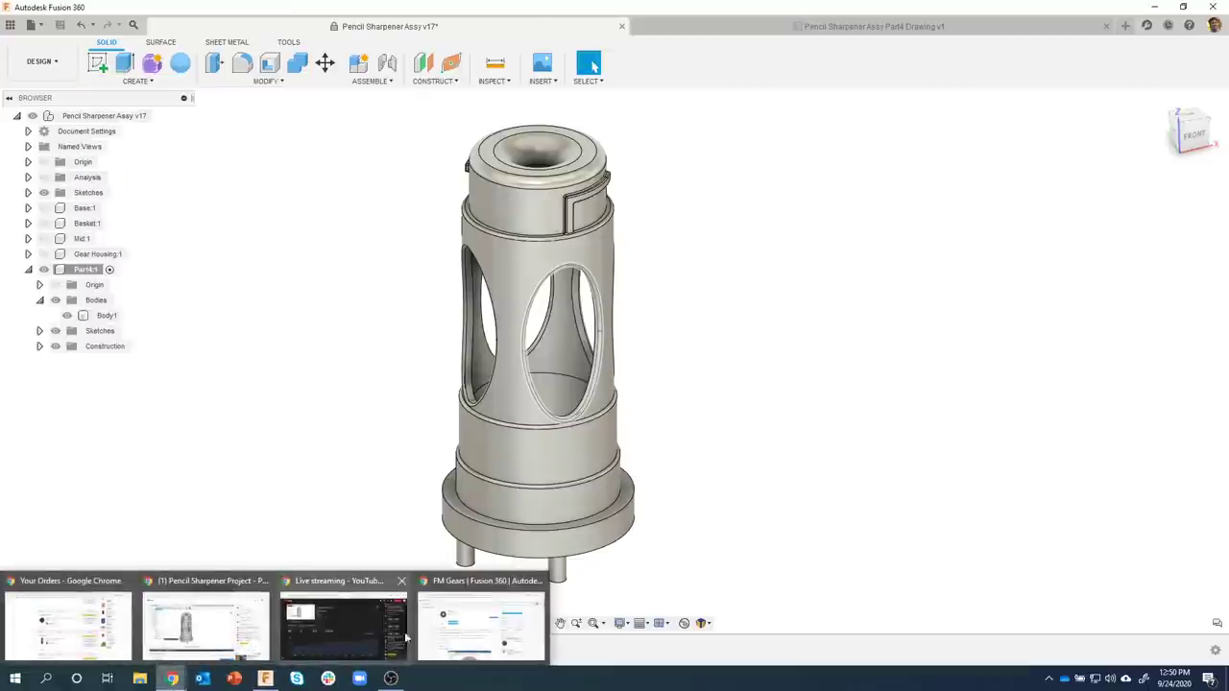
click(480, 626)
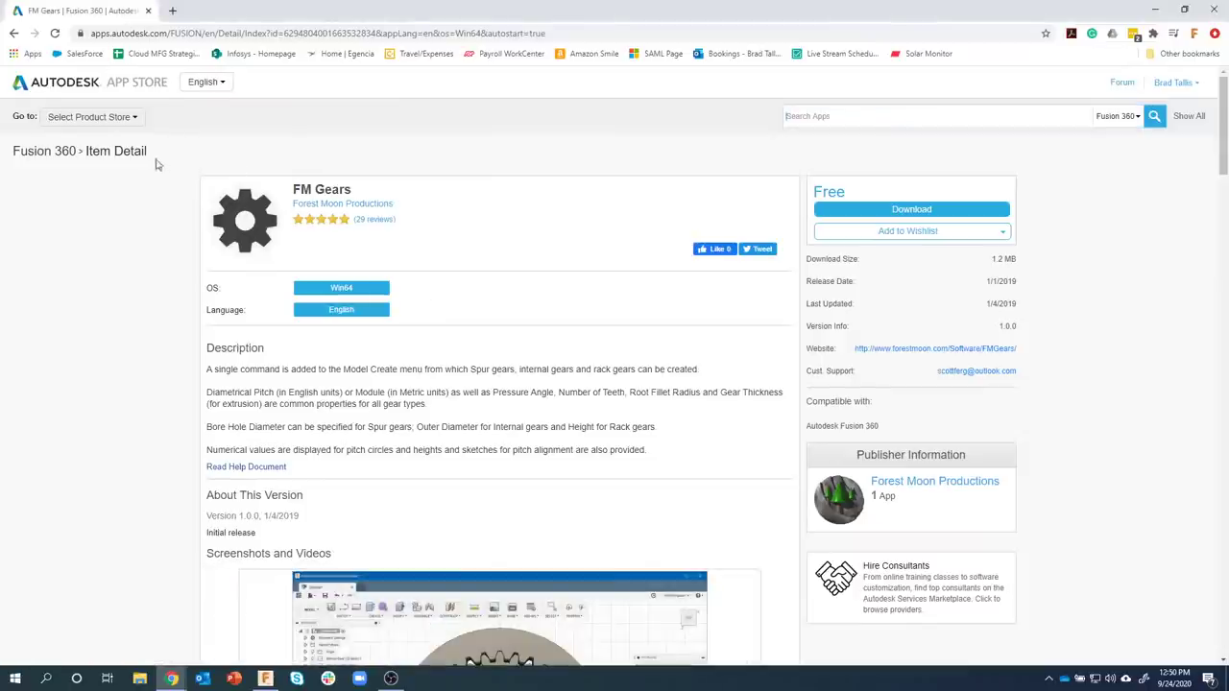
click(14, 32)
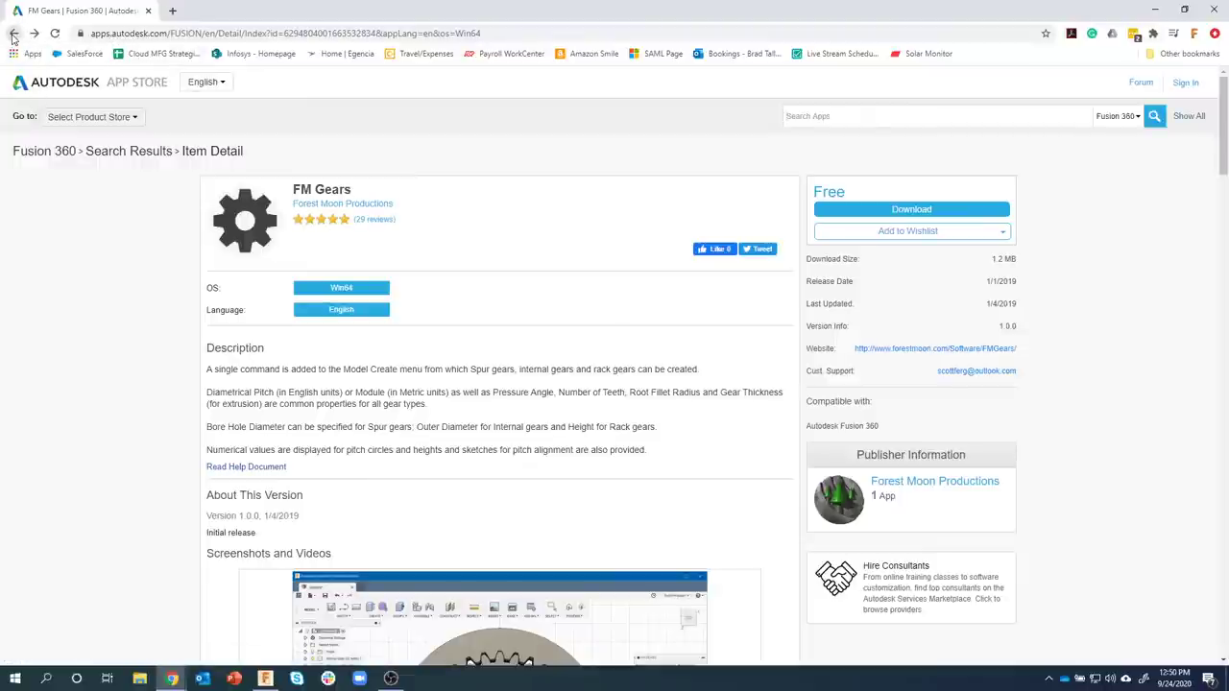
click(98, 159)
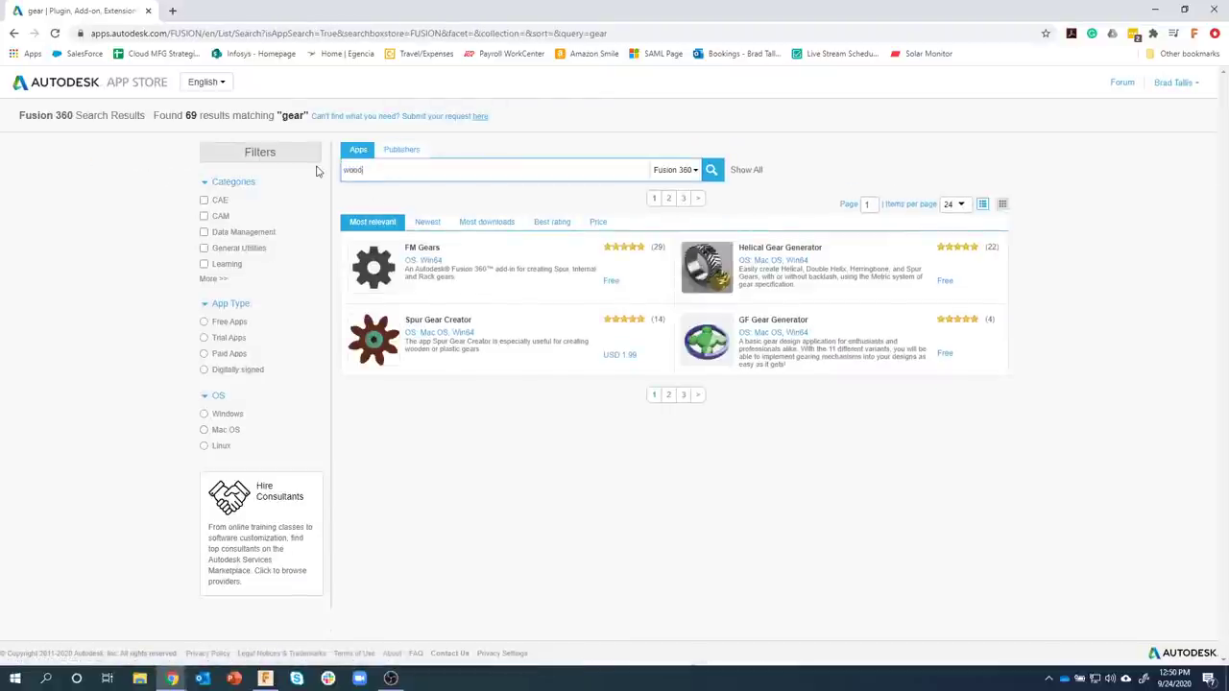
text(rking)
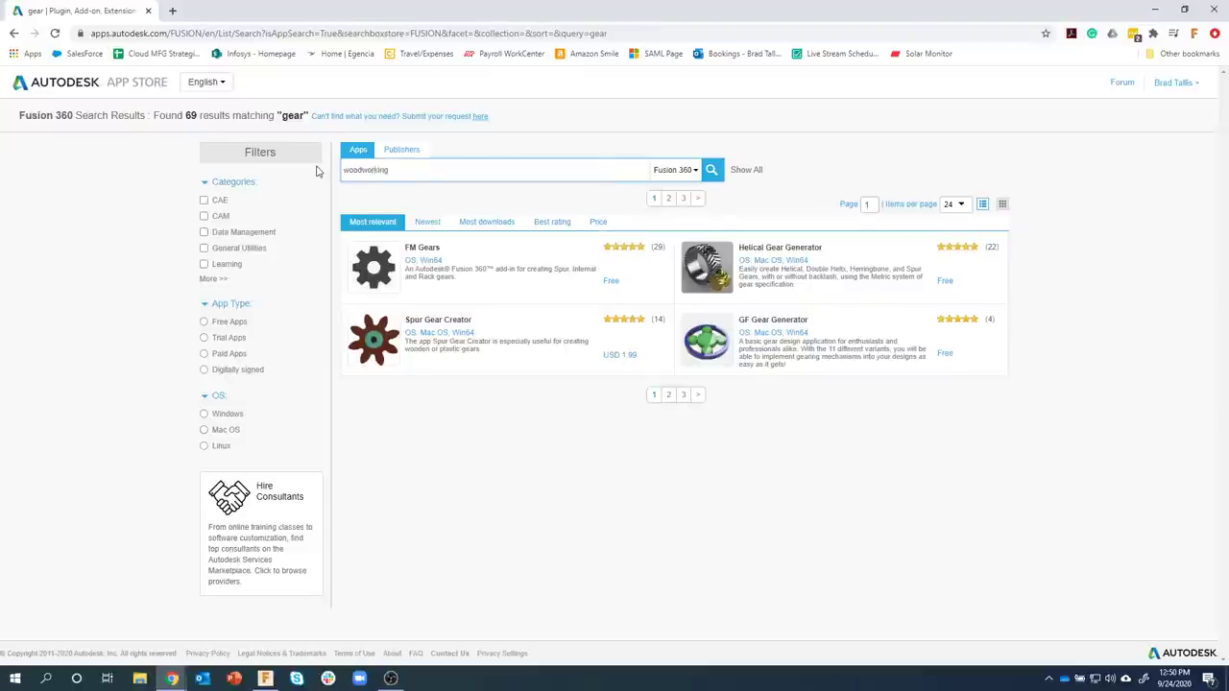
key(Return)
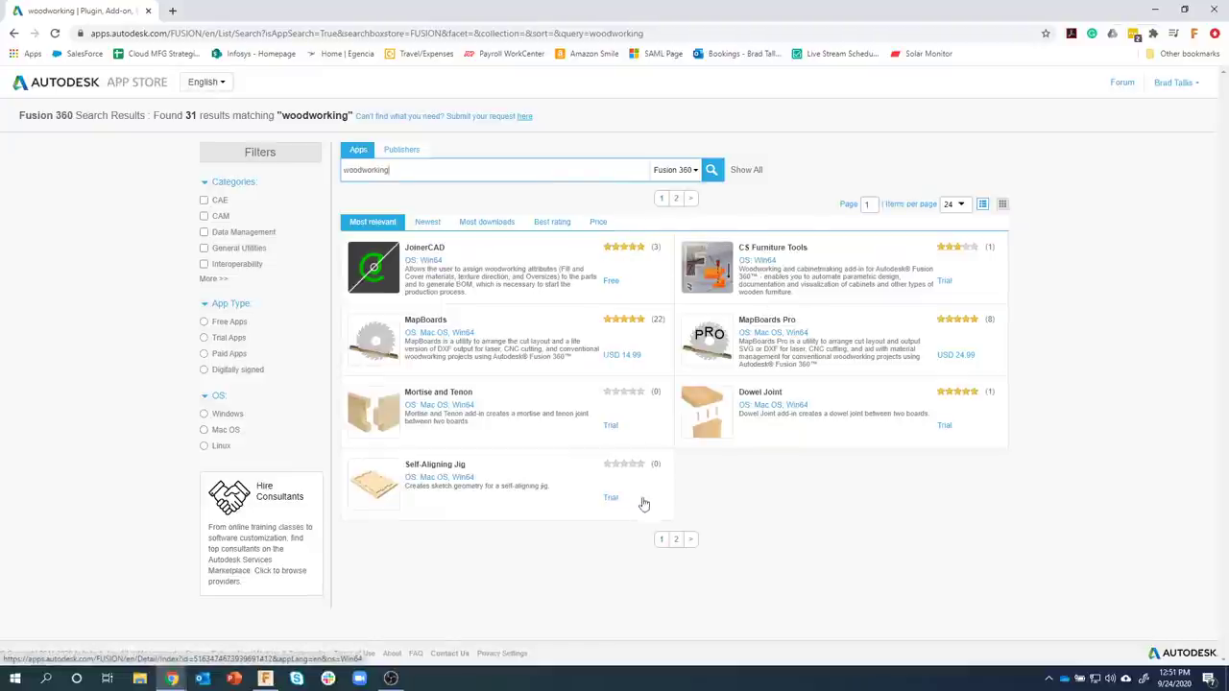
click(679, 542)
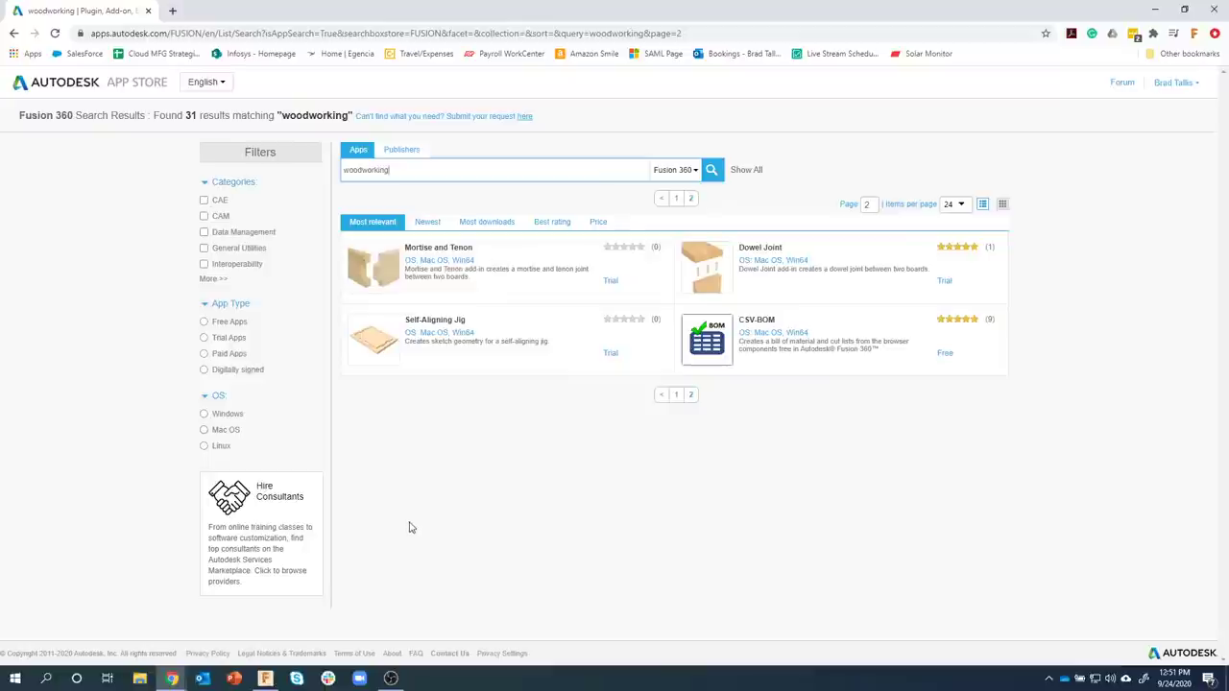
Return to Fusion 360, start the FM Gears command and examine its internal gear and rack gear parameters
click(1154, 9)
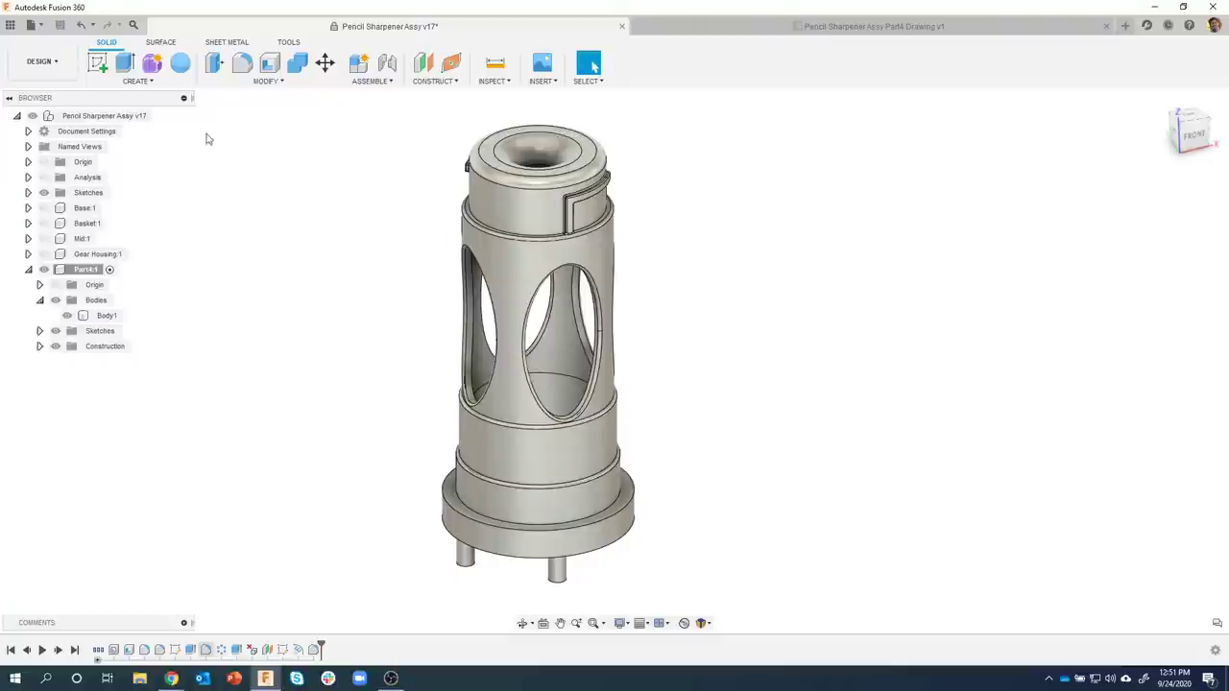
click(164, 83)
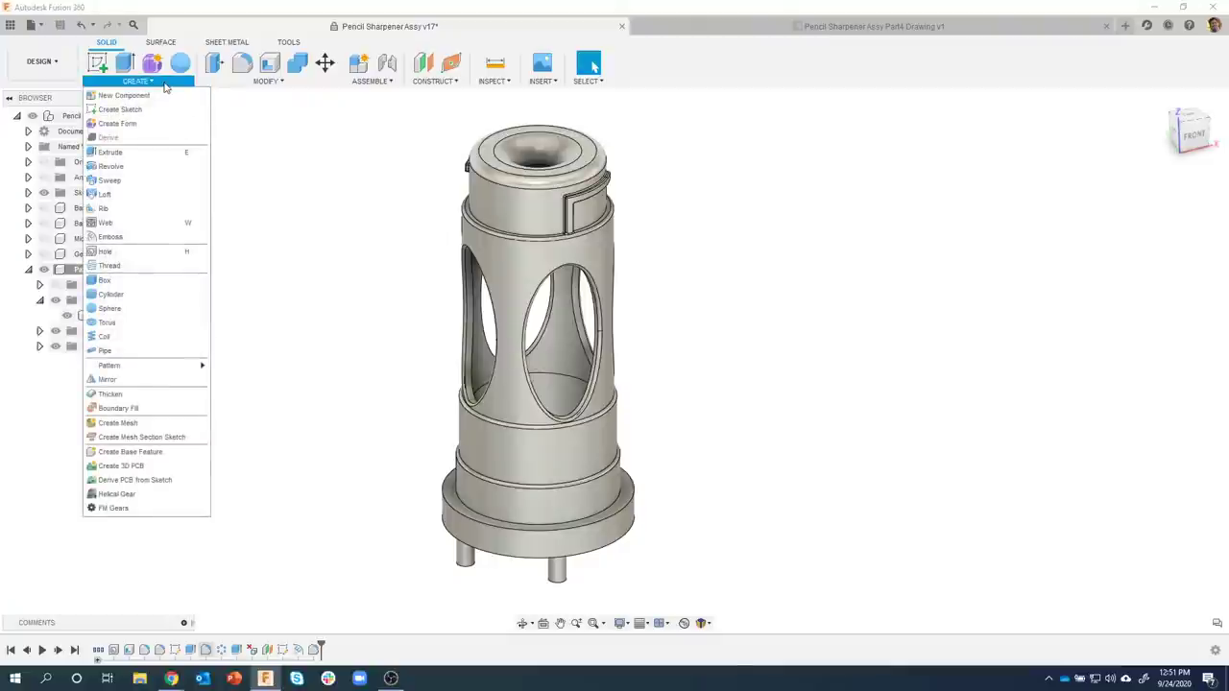
click(133, 508)
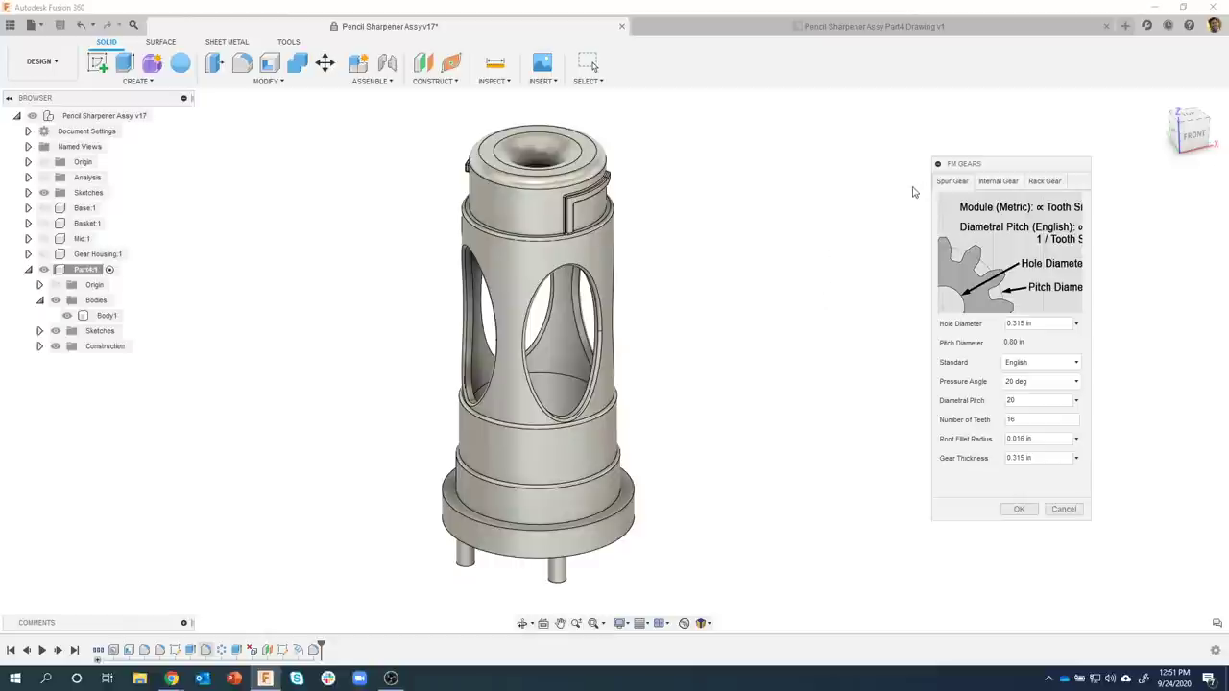
click(996, 182)
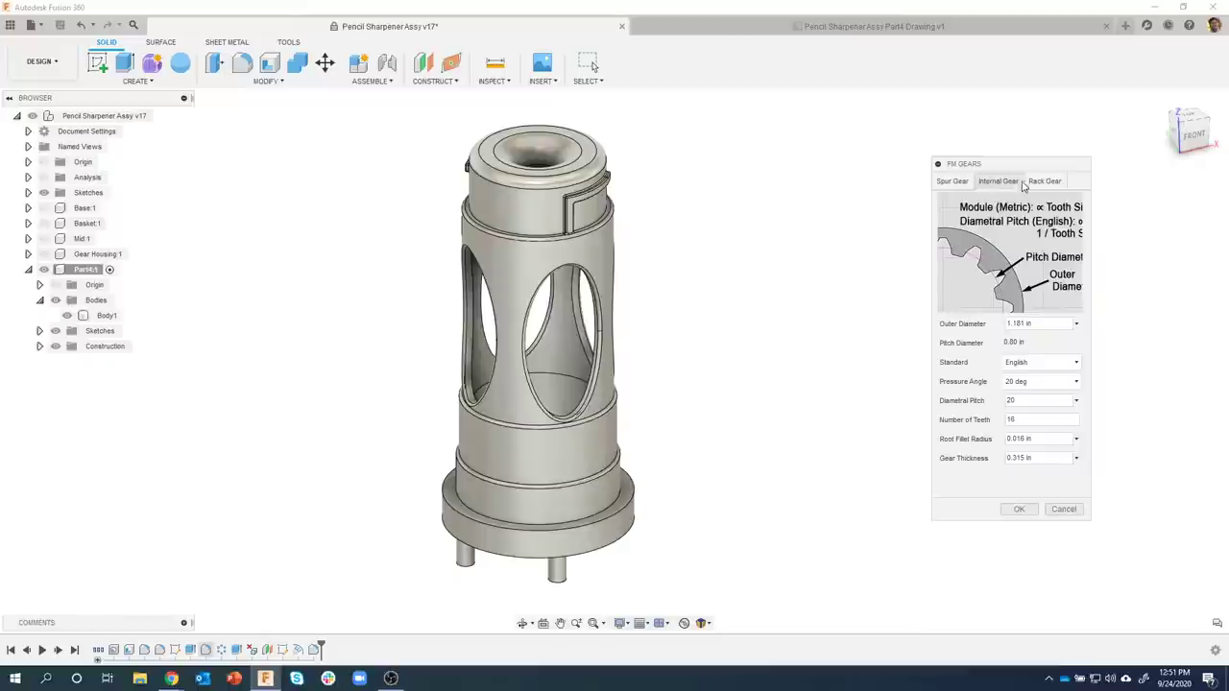
click(1042, 182)
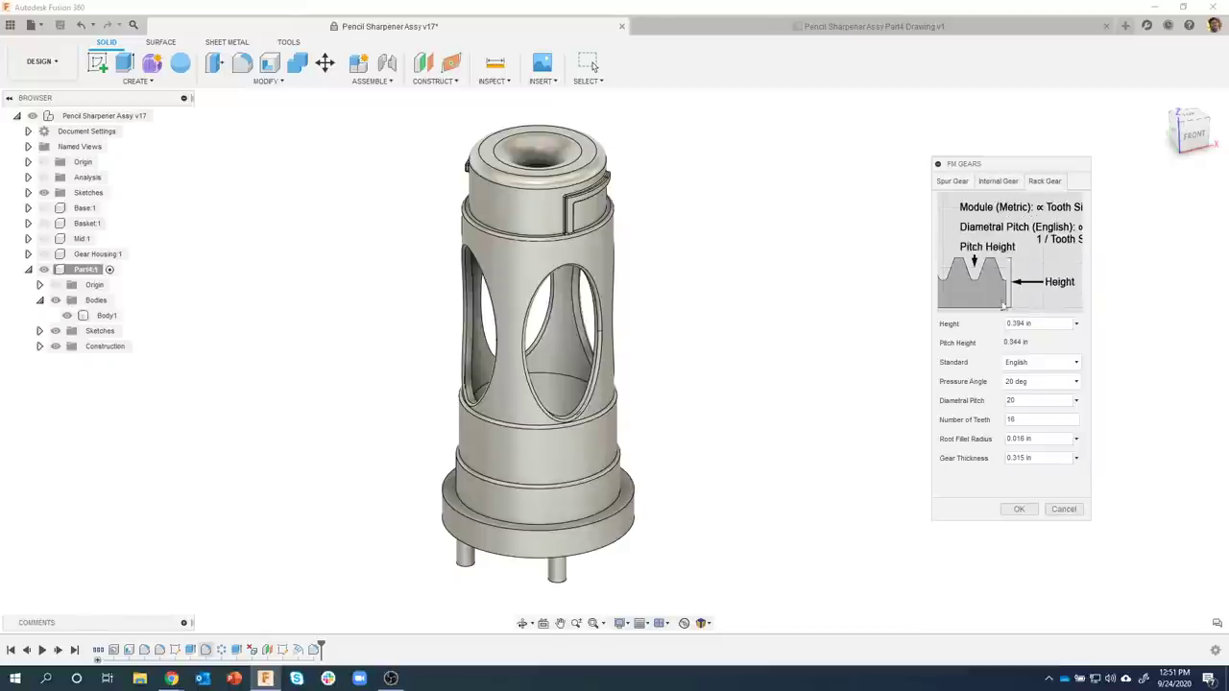
click(998, 183)
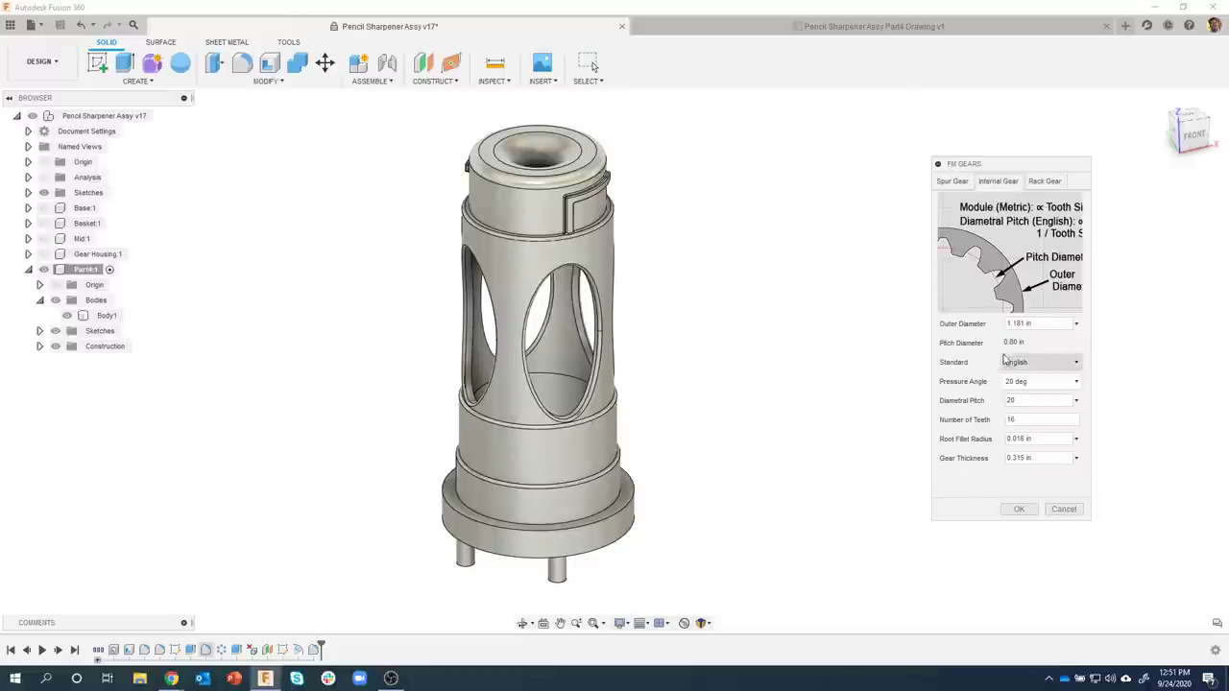
Read the gear data note on the Part4 drawing and return to the pencil sharpener assembly
click(759, 29)
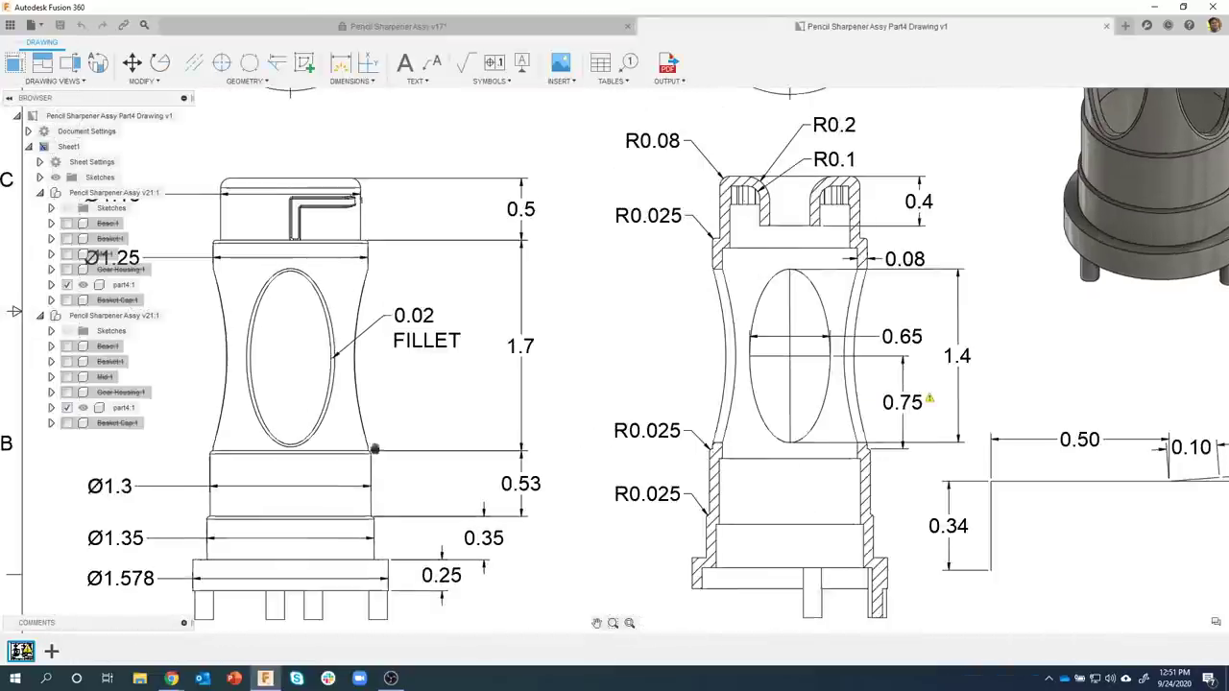
scroll(470, 338, up, 3)
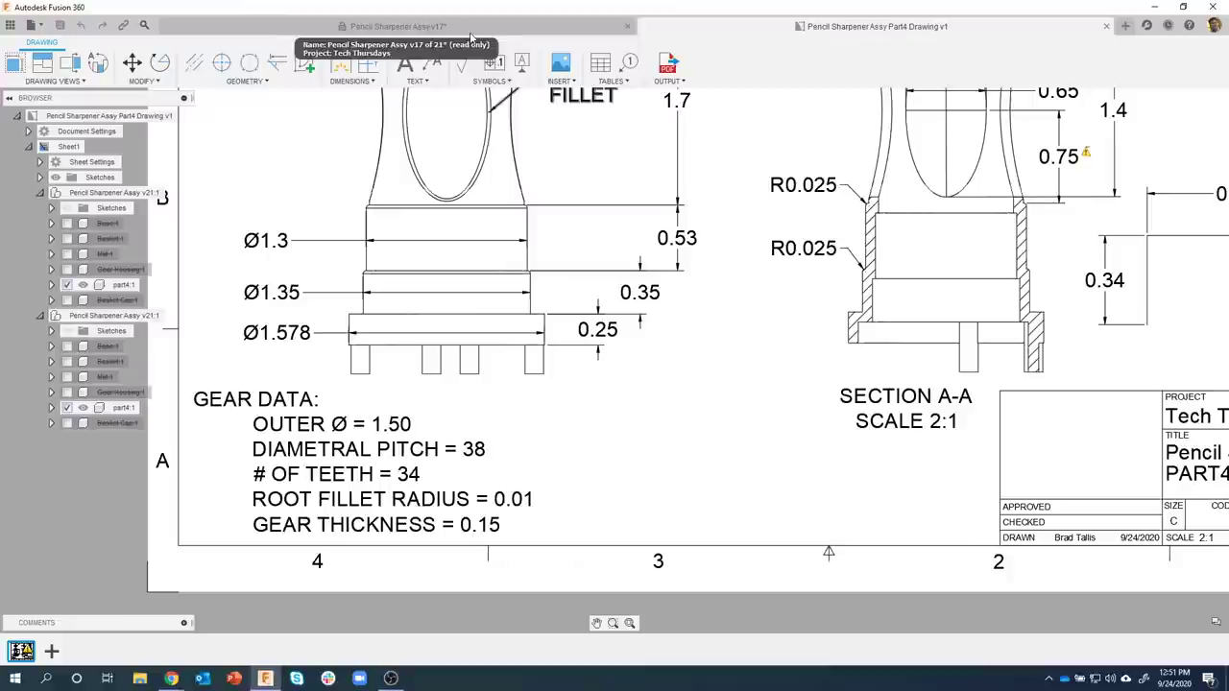
click(467, 29)
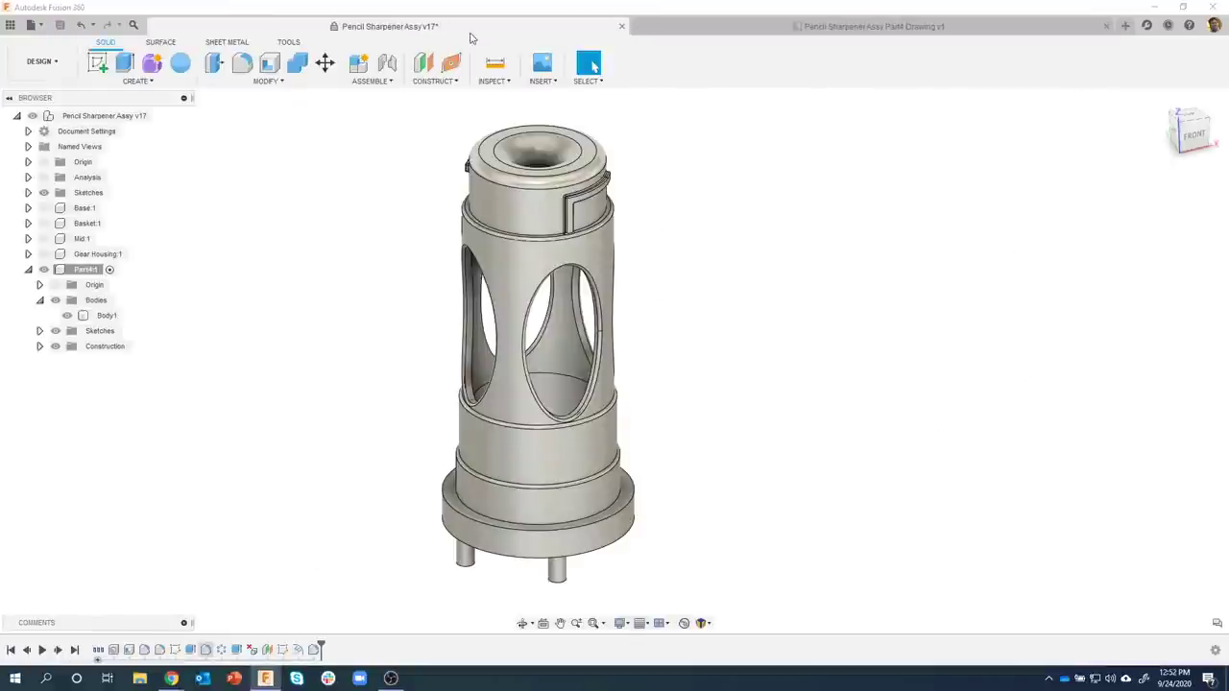
Start an internal gear with FM Gears and set its outer diameter to 1.5 in
click(153, 82)
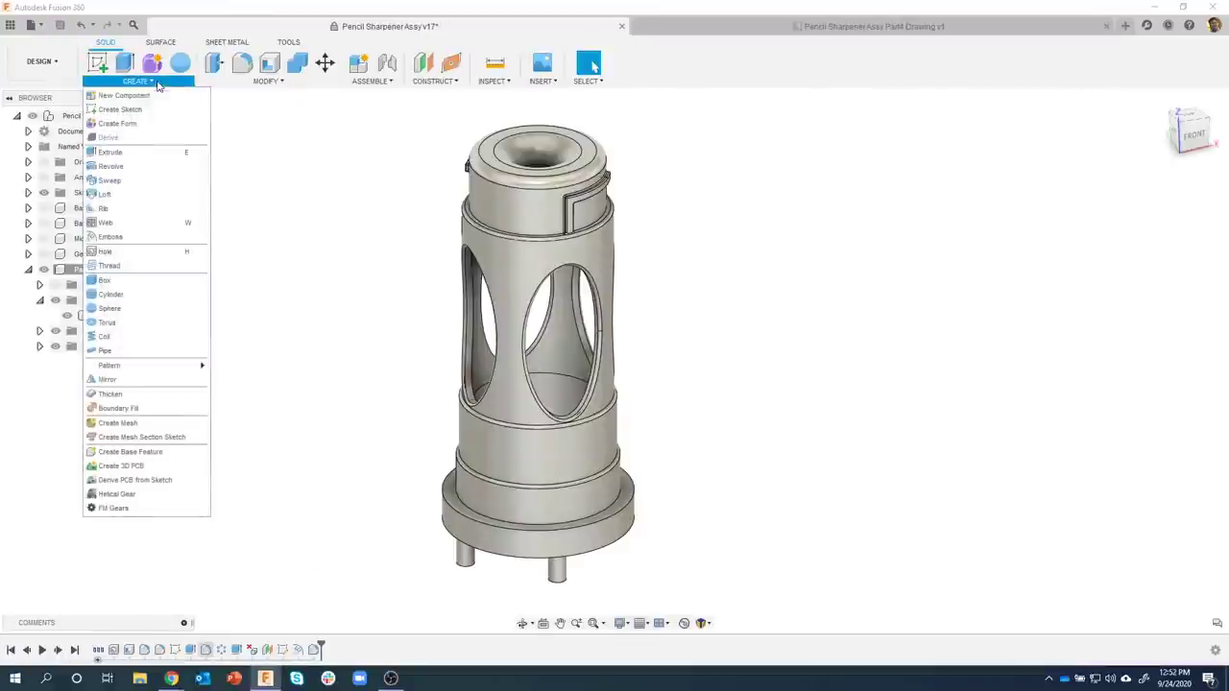
click(121, 509)
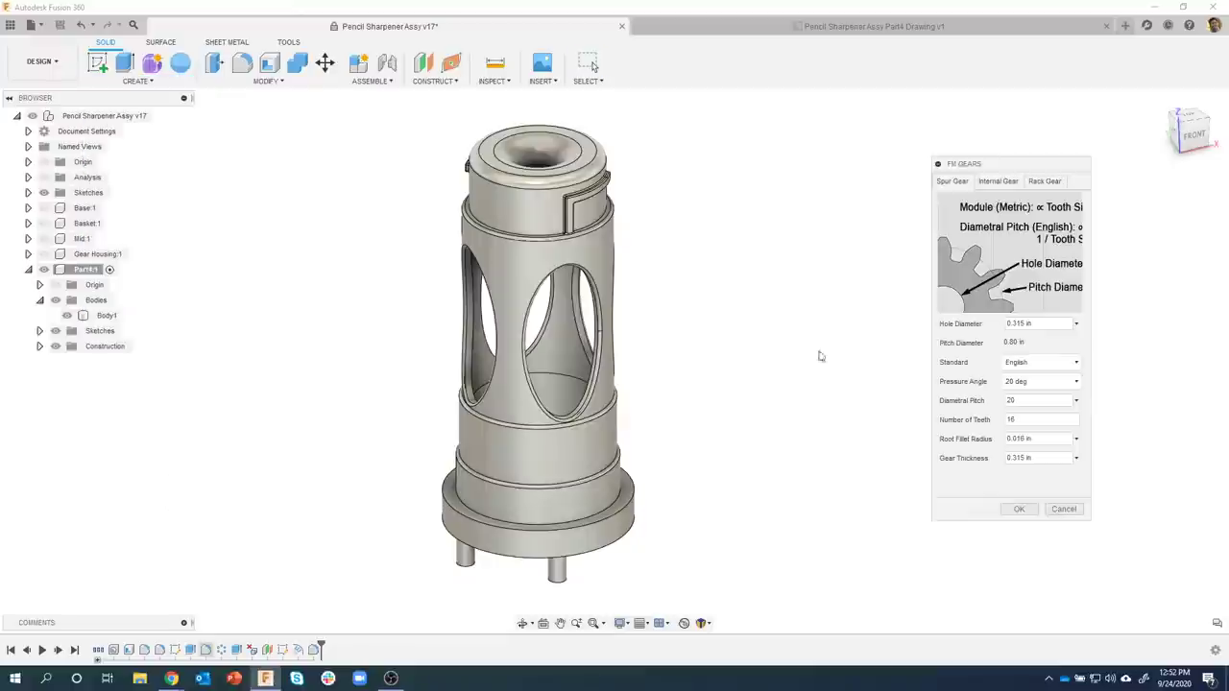
click(988, 180)
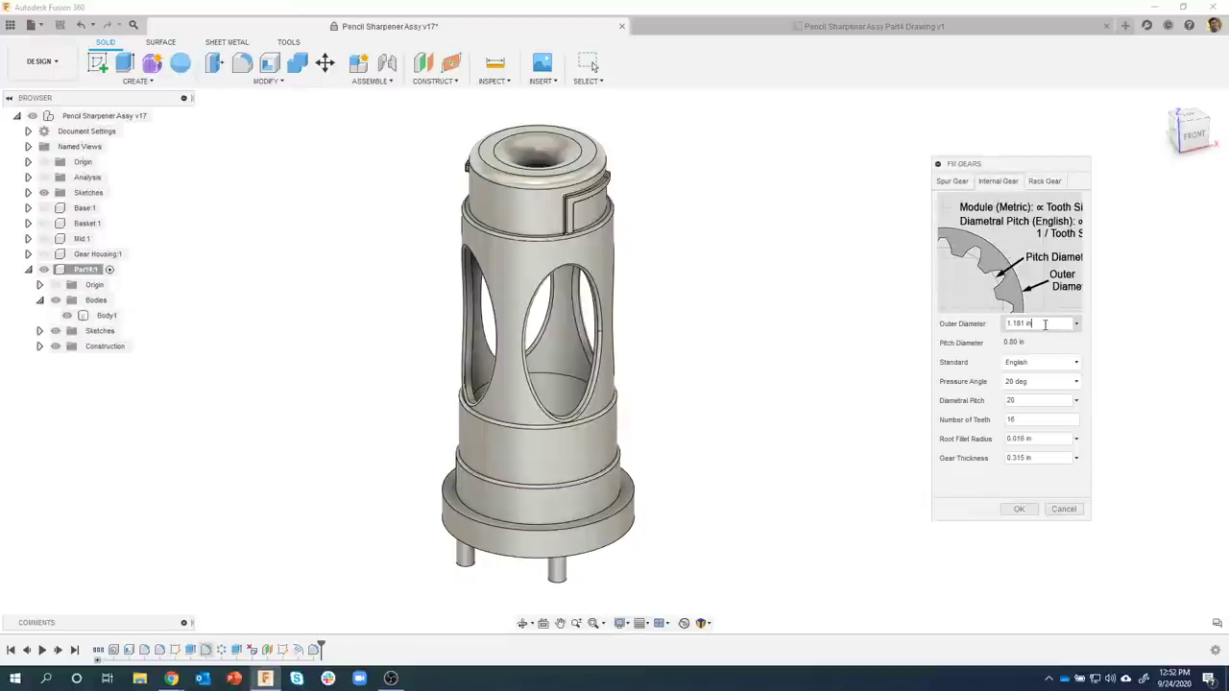
drag(1052, 324, 982, 329)
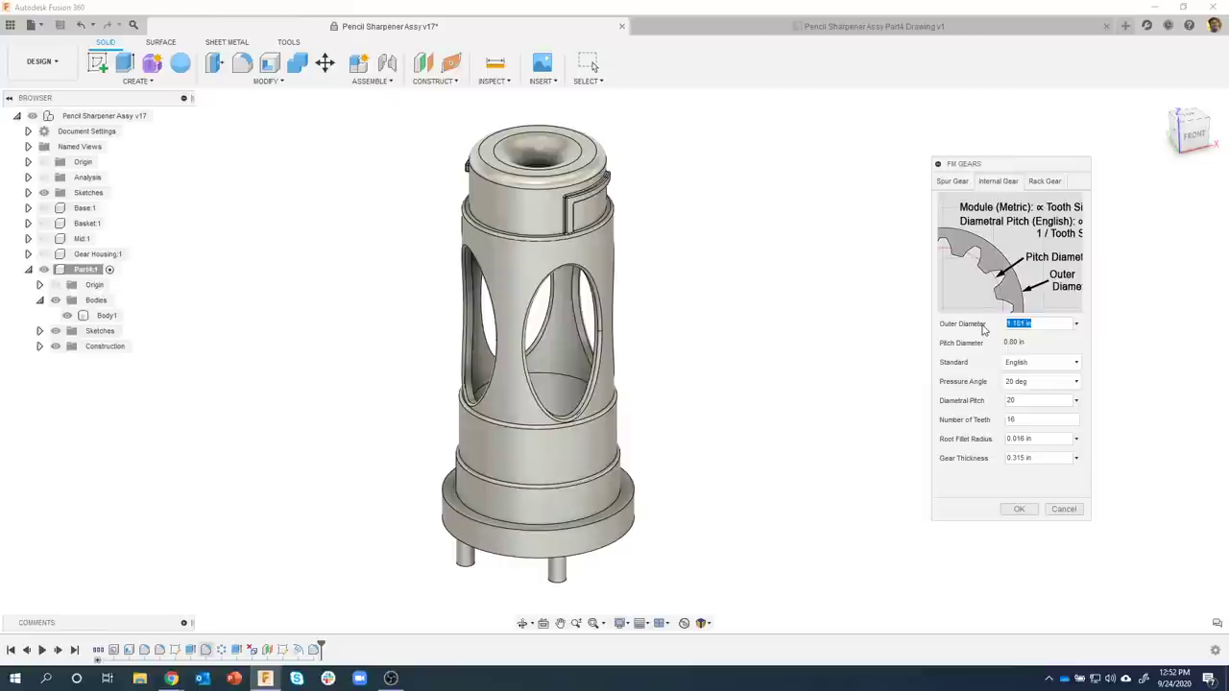
text(1.5)
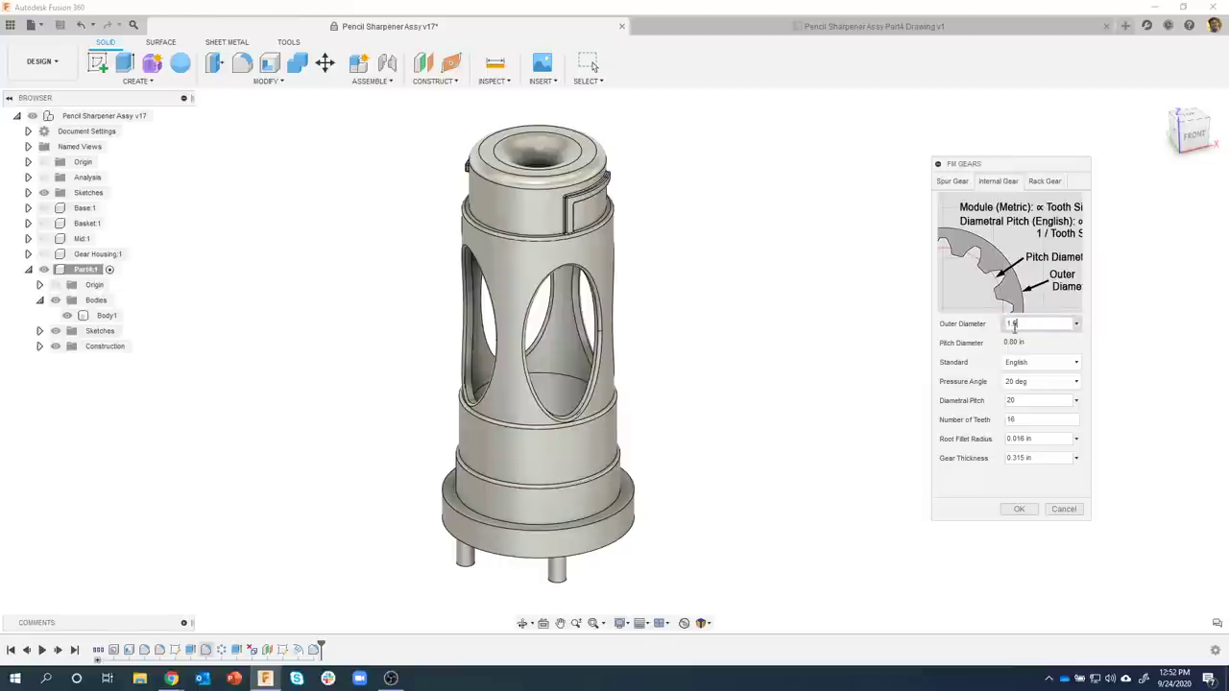